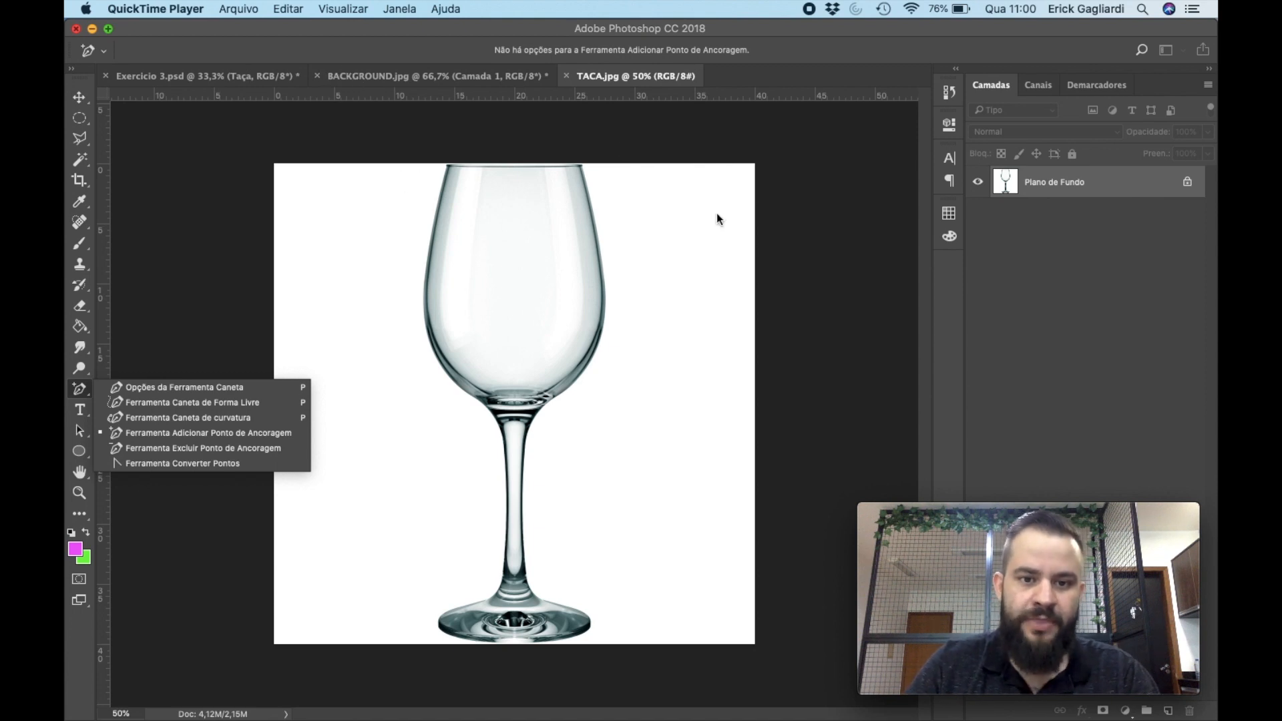
Switch to Exercicio 3.psd and show, then hide Camada 1 to compare the opaque glass with the transparent one.
click(215, 77)
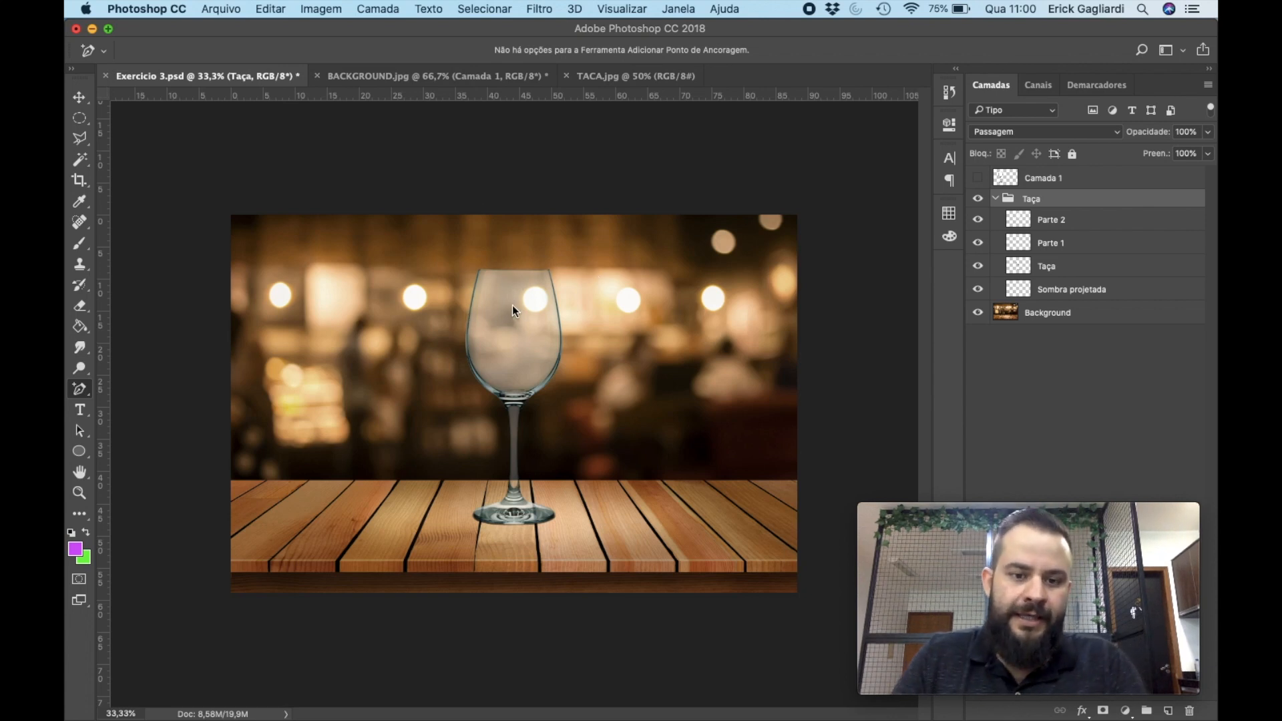
click(977, 178)
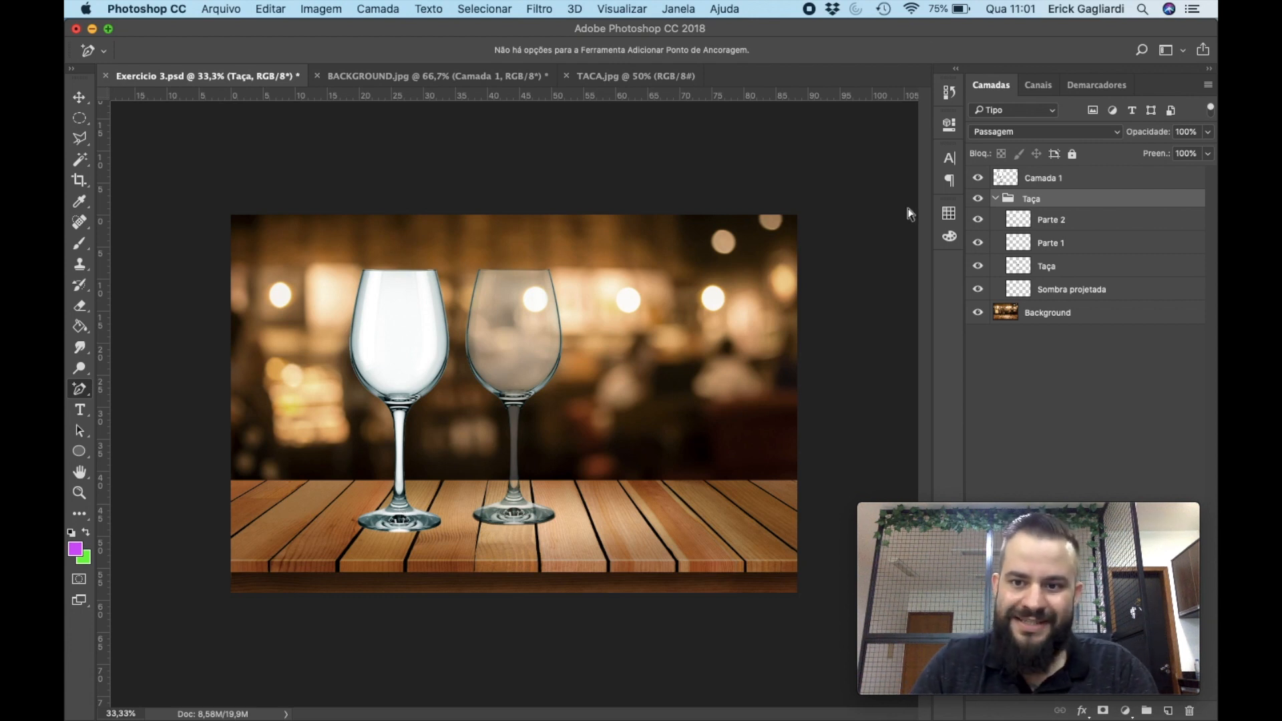
click(979, 178)
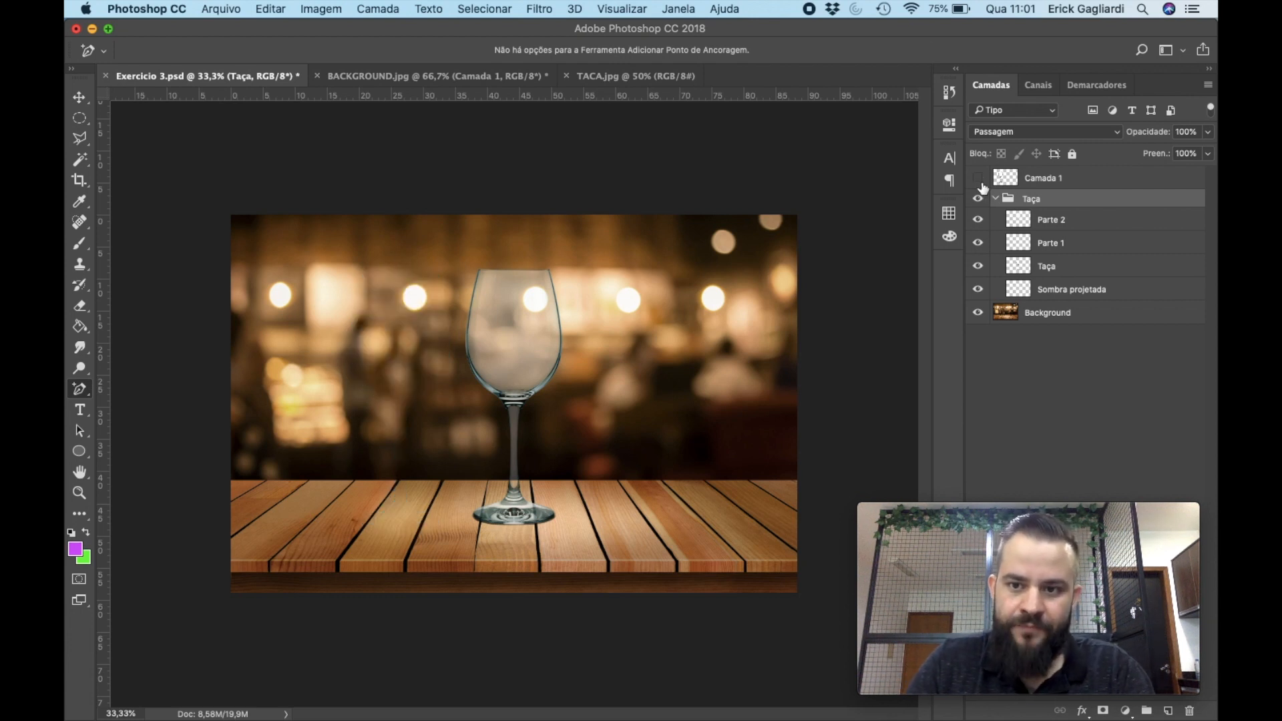
Hide and reshow the layers inside the Taça group one by one to examine what each adds to the transparent glass.
click(978, 221)
click(978, 266)
click(978, 288)
click(978, 289)
click(978, 266)
click(978, 242)
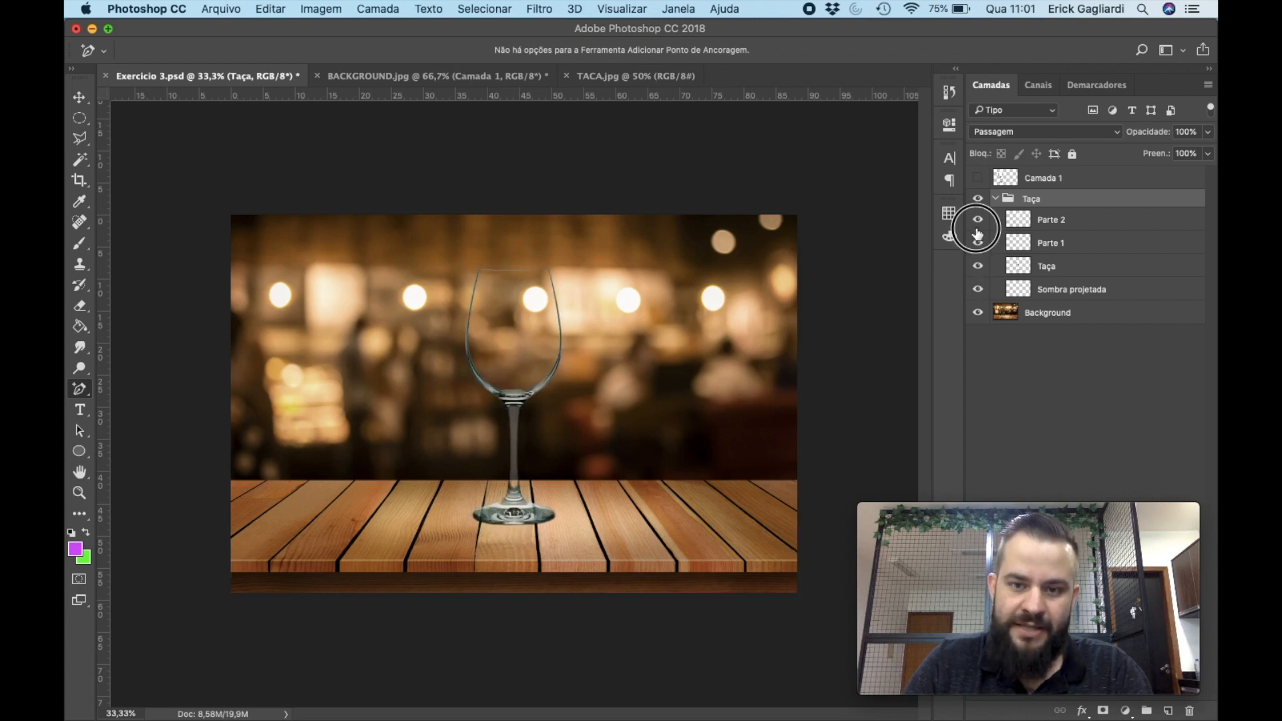
click(977, 219)
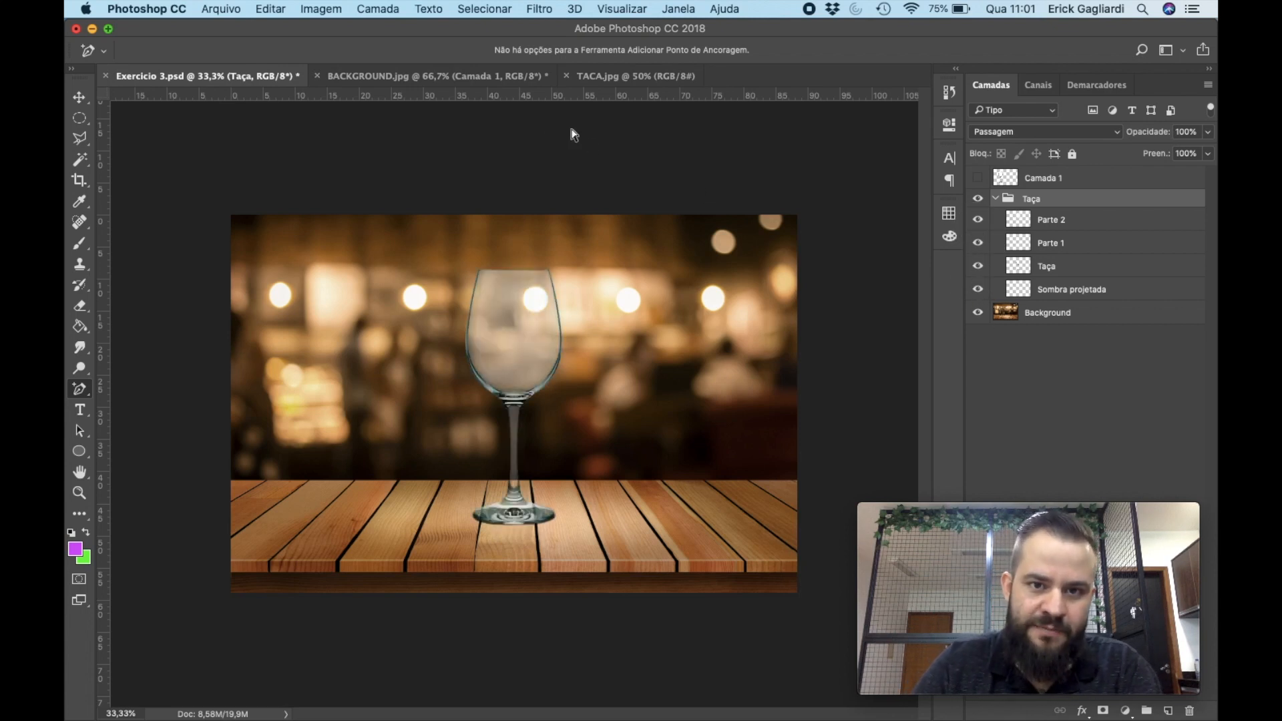
Switch to TACA.jpg and select the white background around the glass with the Magic Wand tool.
click(653, 77)
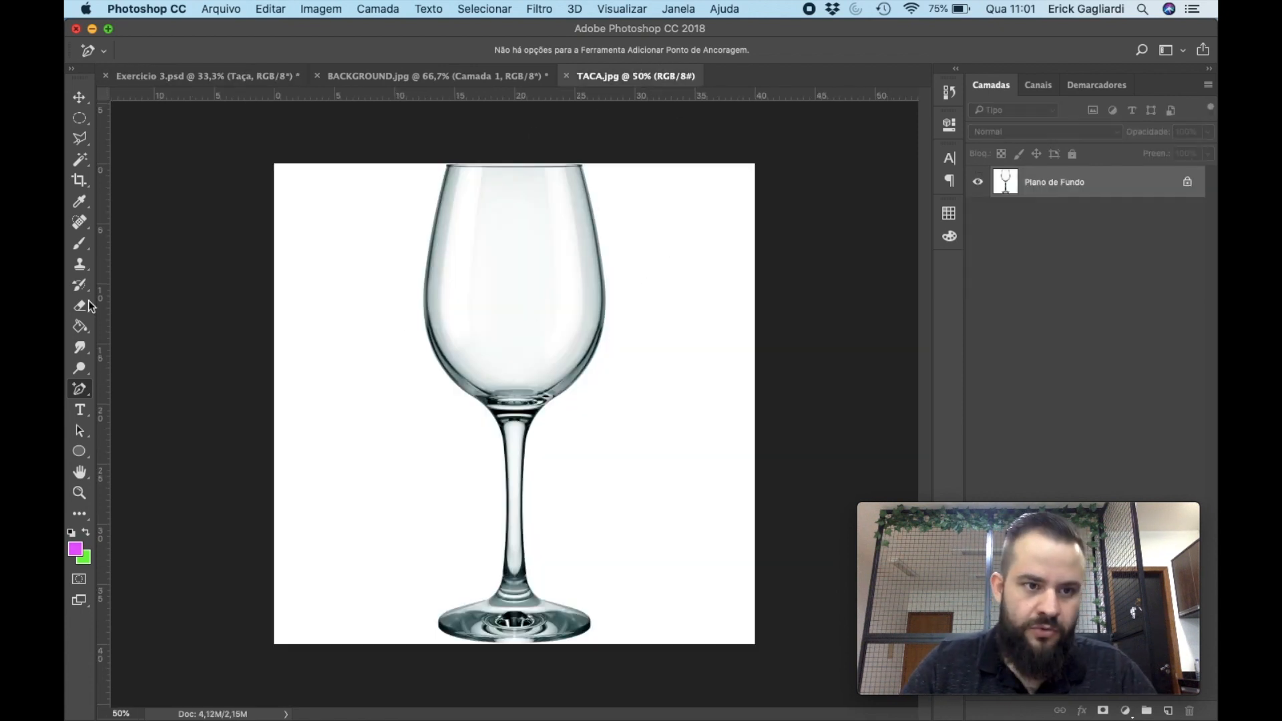
click(81, 160)
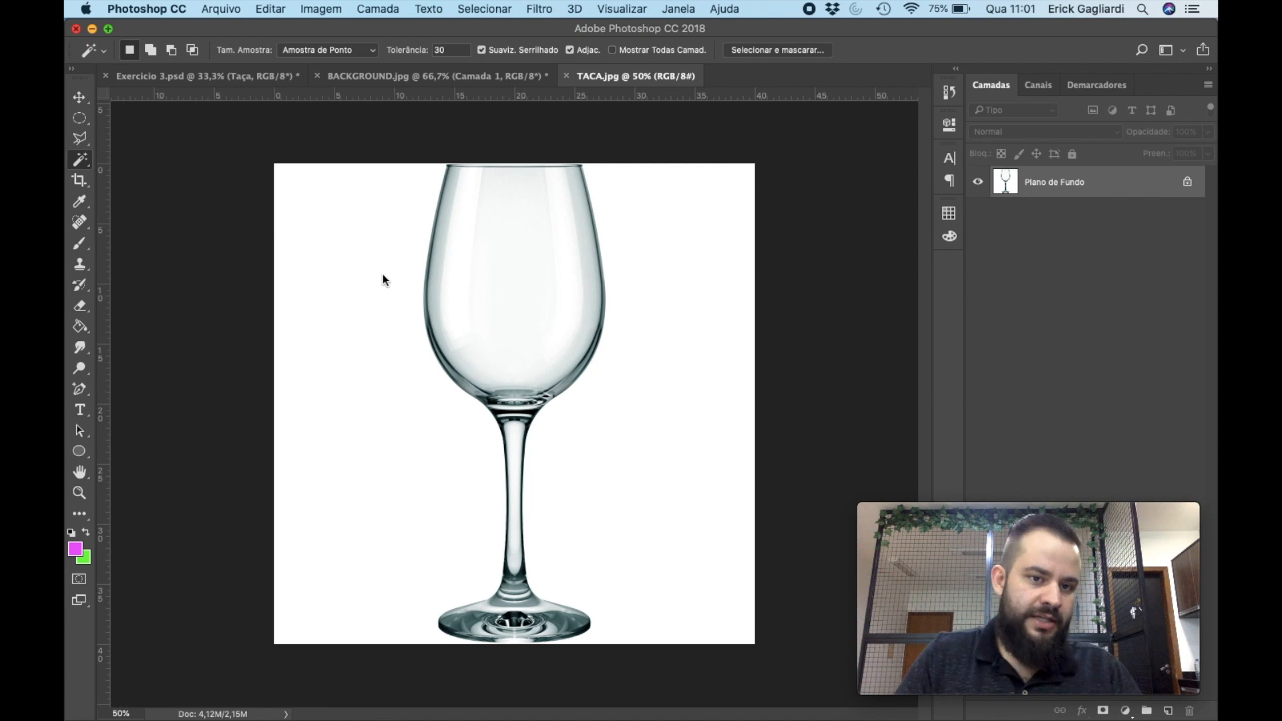
click(358, 234)
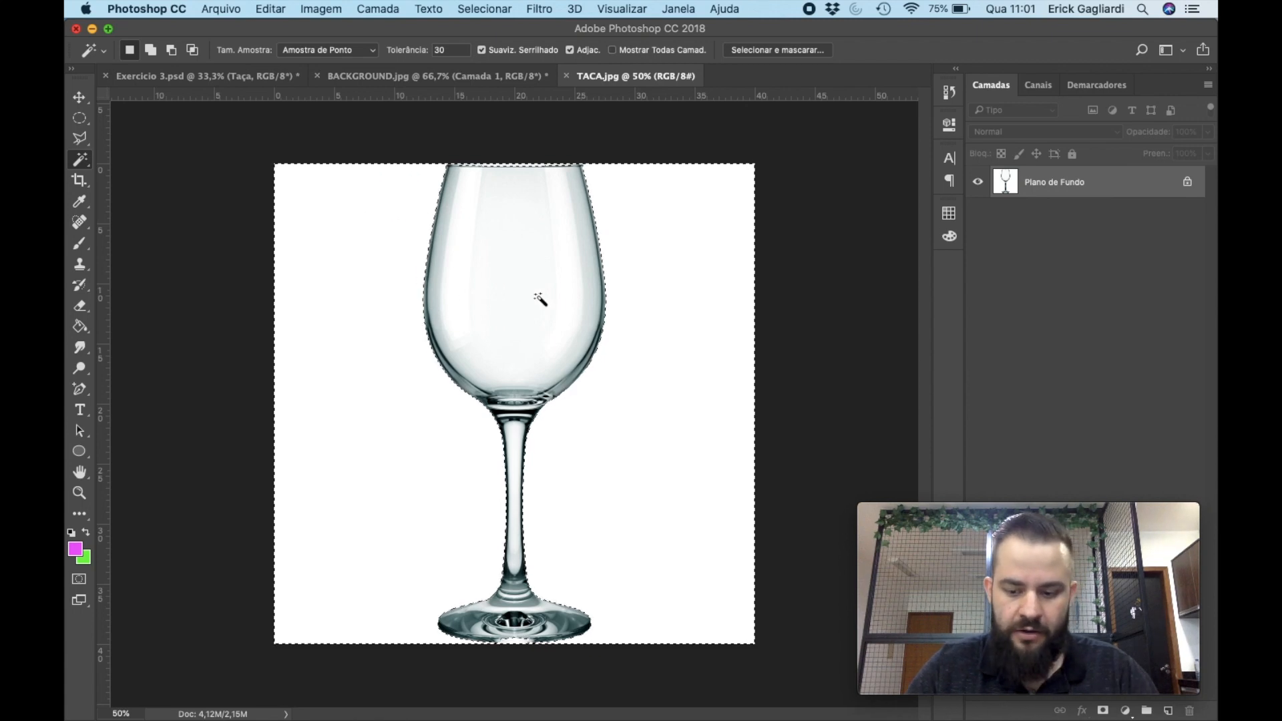
Examine the selection outline closely along the glass's base, stem, bowl and rim for inaccurate edges.
key(super+1)
key(super+plus)
drag(517, 317, 529, 134)
drag(551, 414, 549, 252)
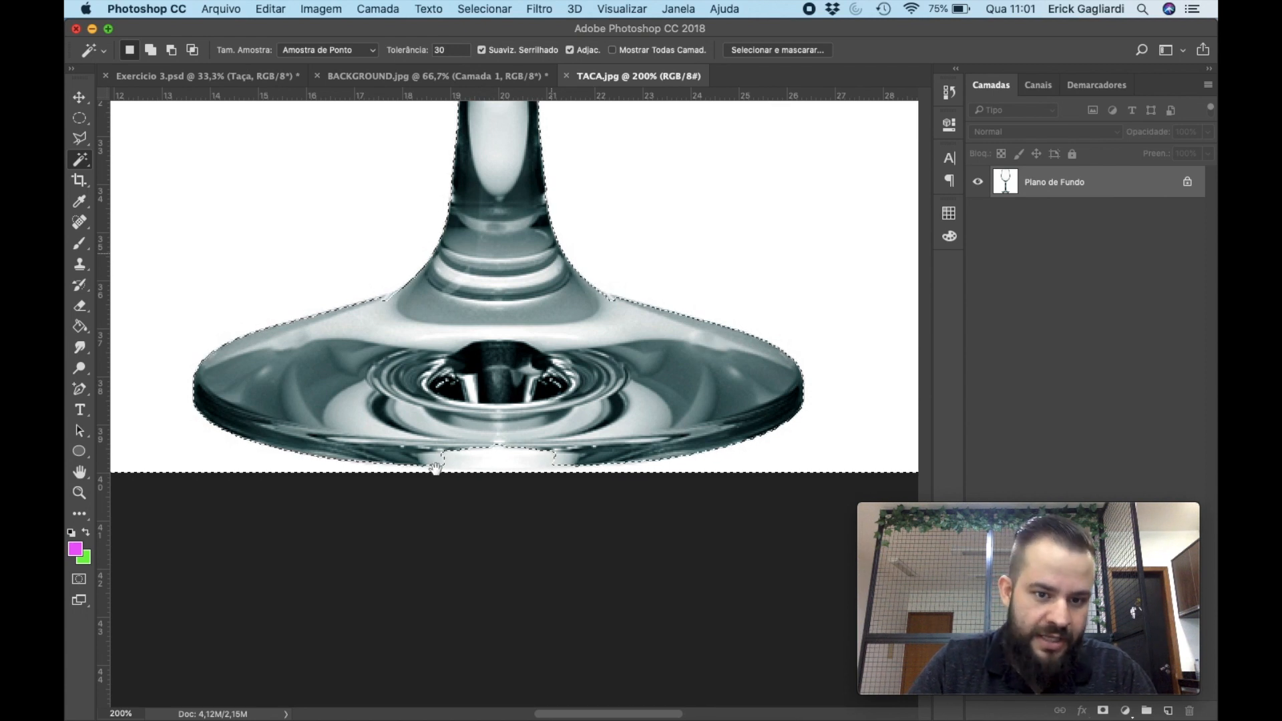
drag(599, 309, 615, 415)
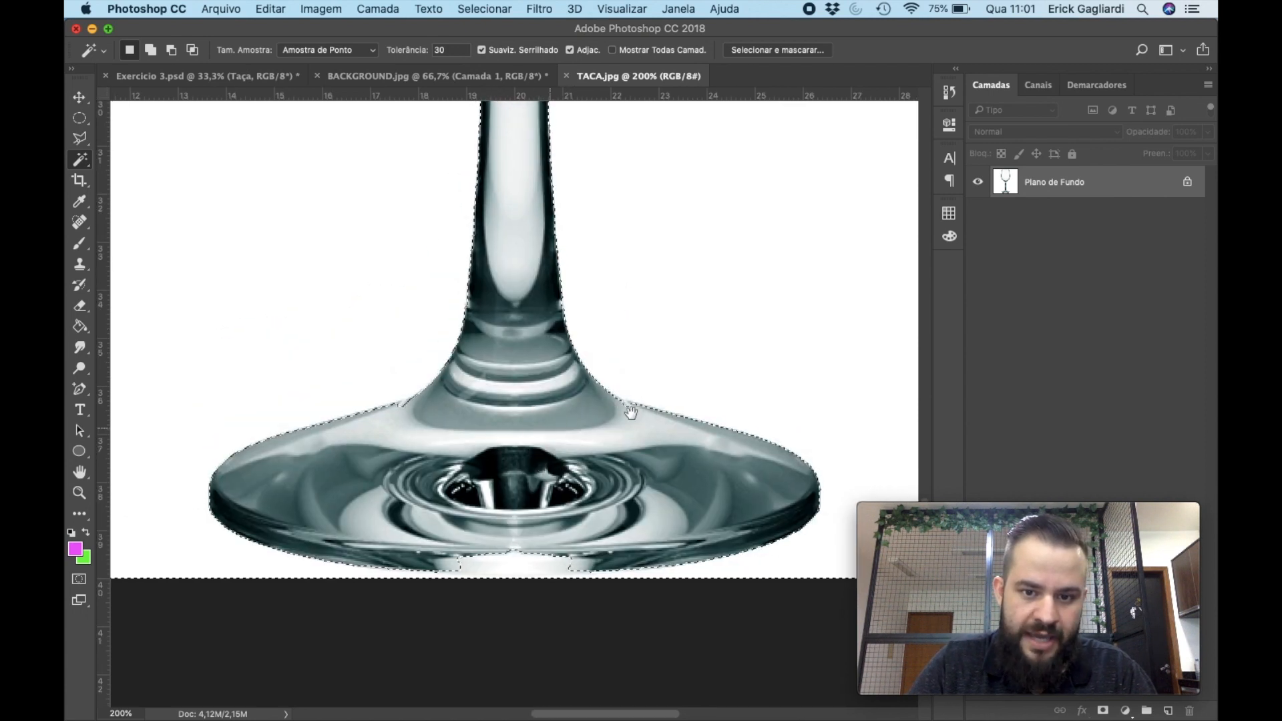
scroll(530, 428, up, 10)
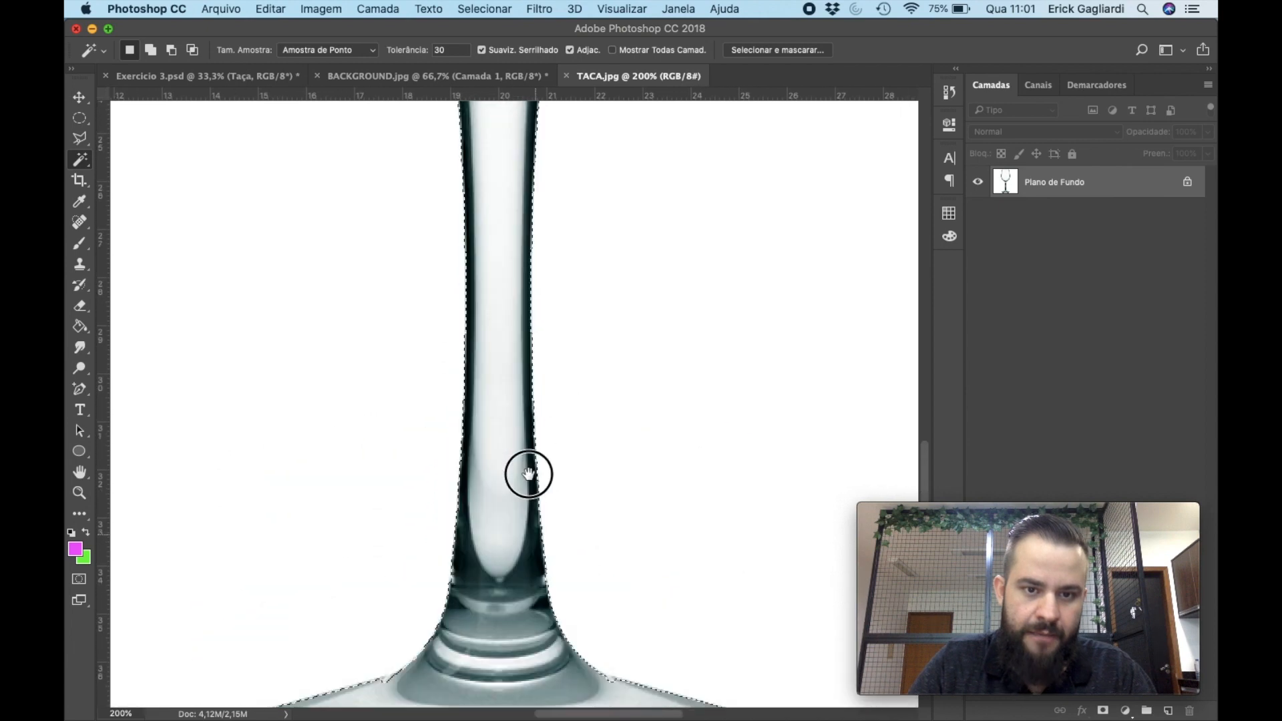
scroll(731, 418, up, 15)
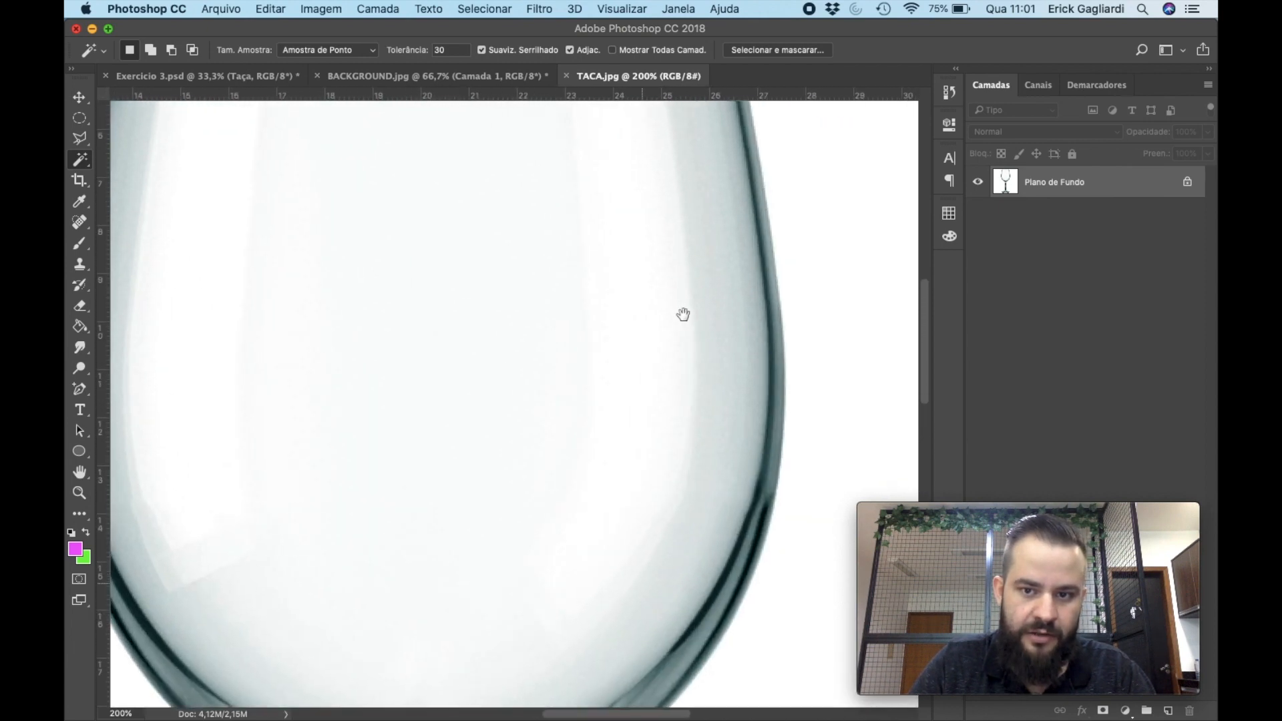
scroll(652, 463, down, 4)
scroll(653, 464, left, 5)
scroll(458, 524, right, 3)
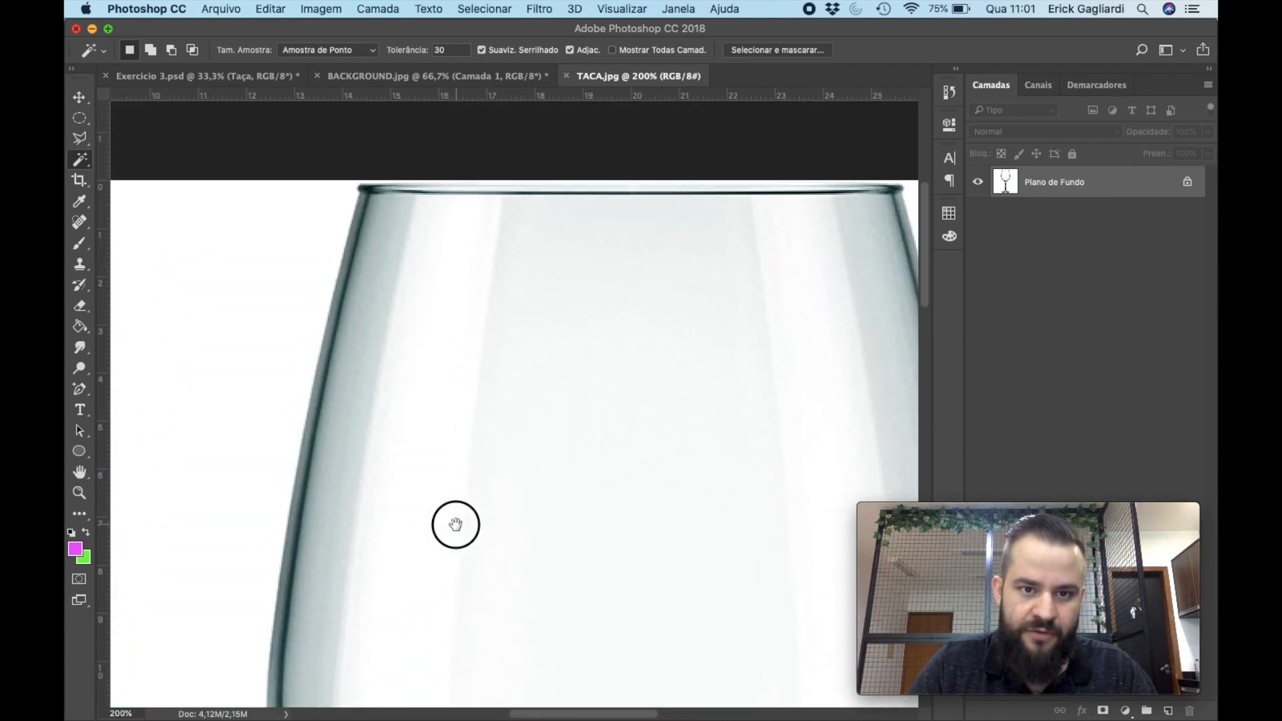
scroll(521, 495, down, 12)
scroll(490, 471, down, 10)
scroll(509, 323, right, 1)
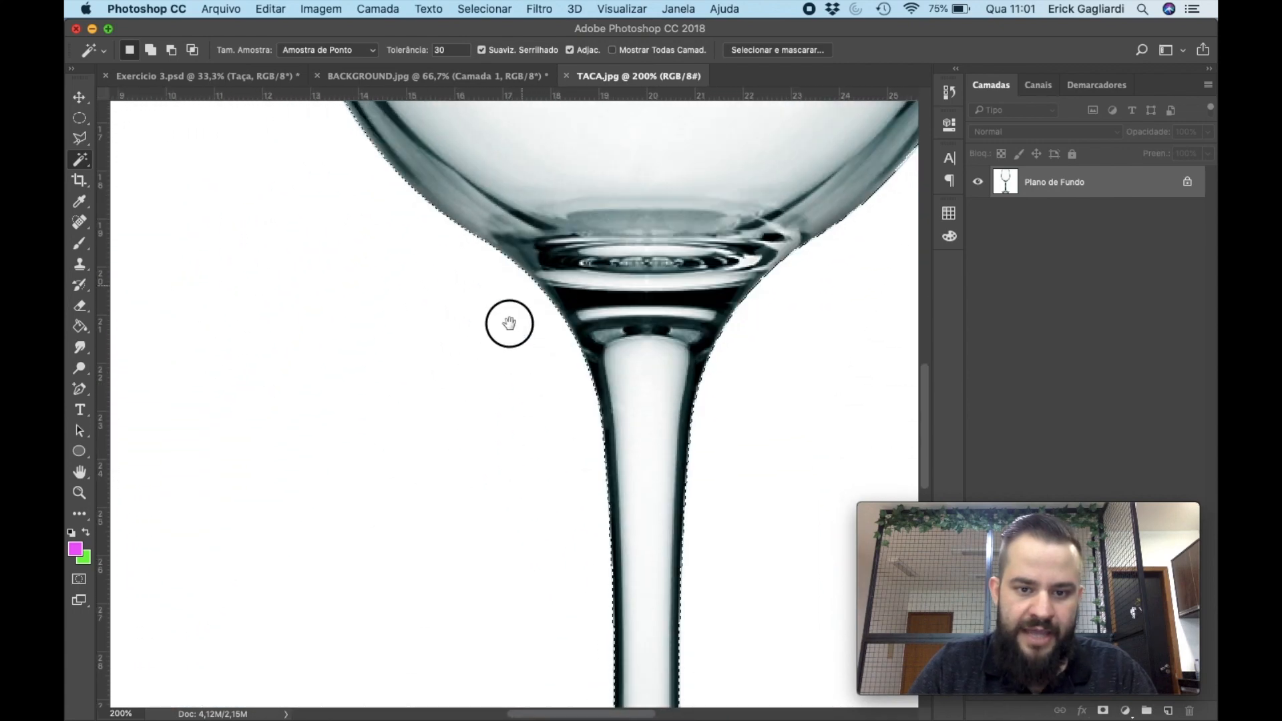
scroll(542, 334, down, 4)
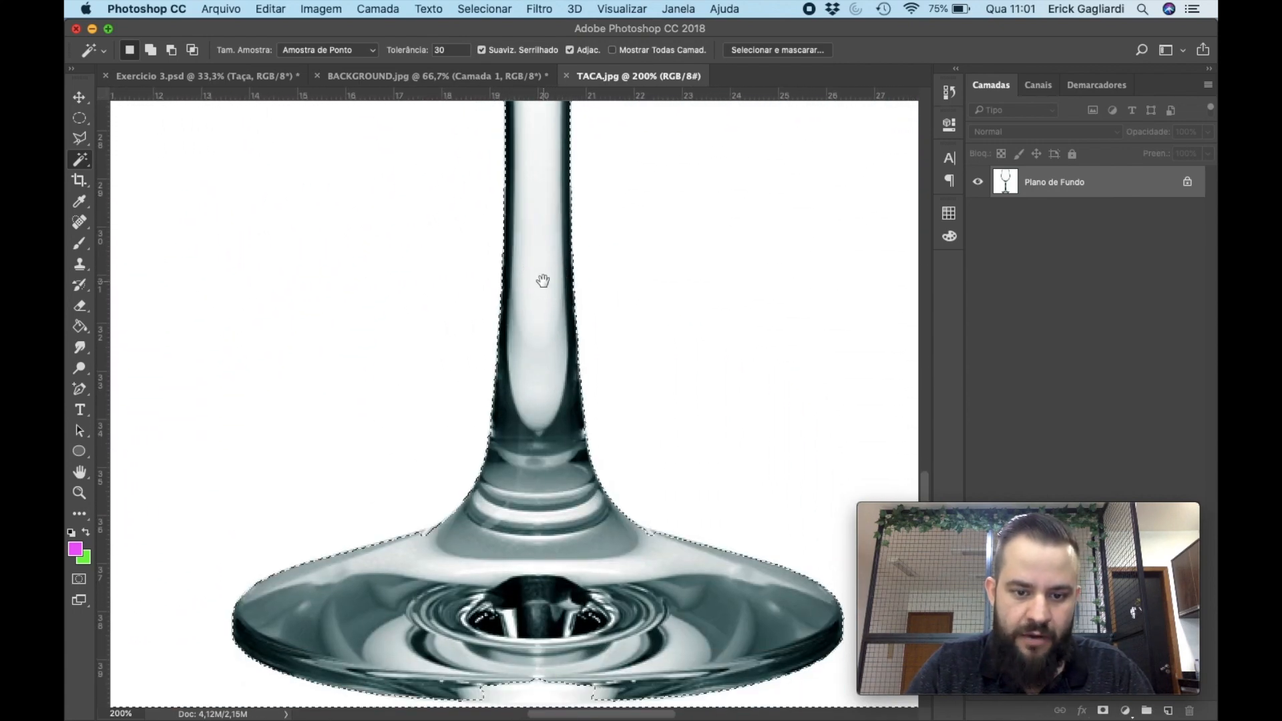
key(super+minus)
key(super+minus)
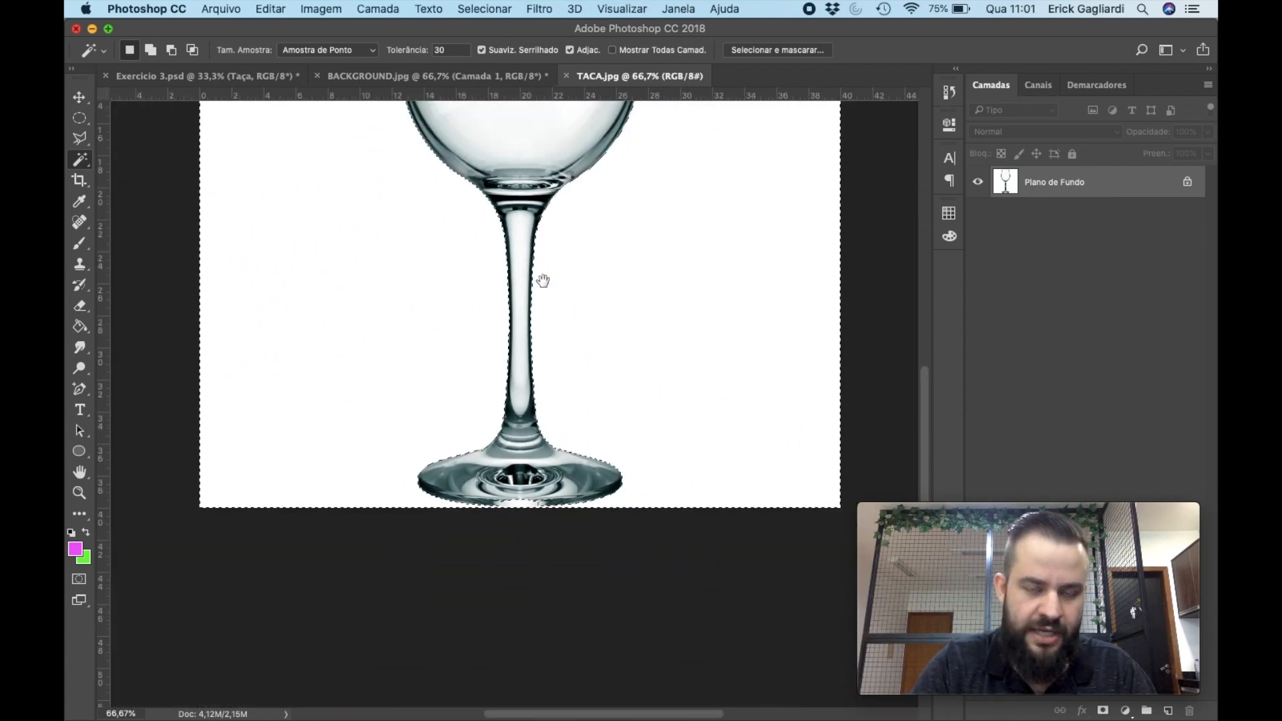
scroll(593, 298, up, 10)
click(564, 405)
drag(565, 405, 514, 289)
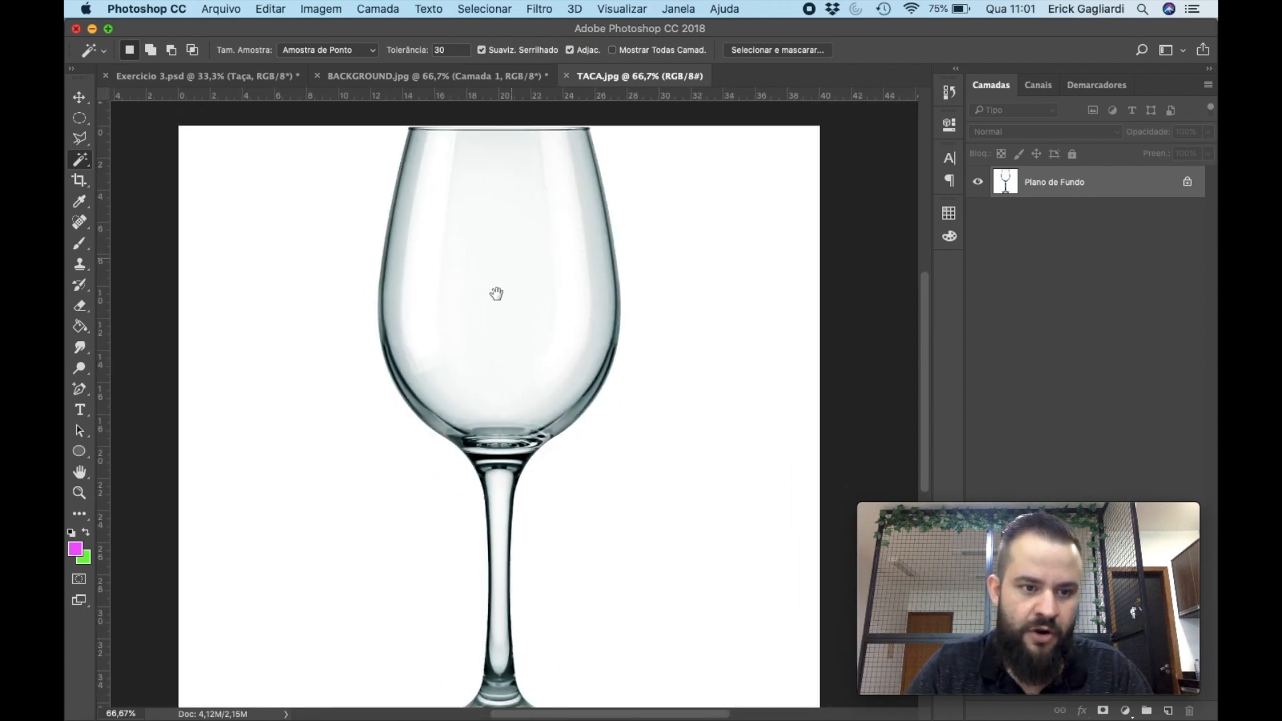
Switch to BACKGROUND.jpg and view the cut-out glass within the whole bar-table scene.
click(79, 389)
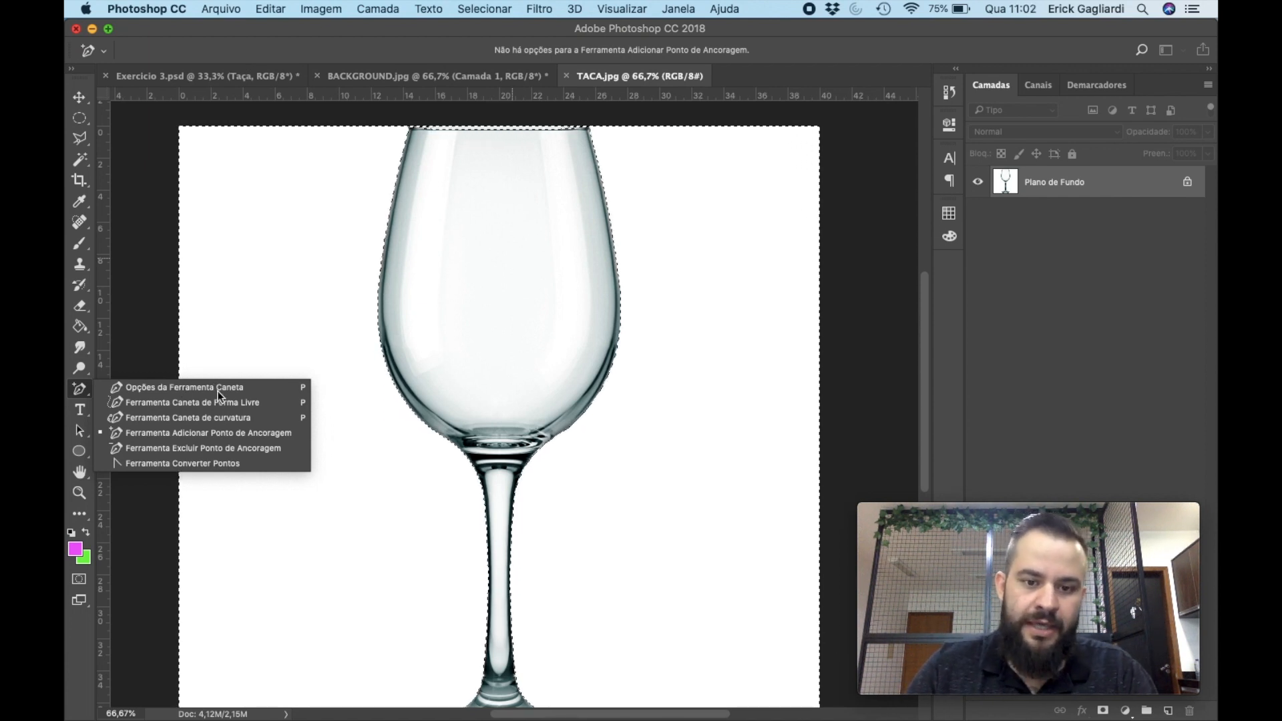
click(367, 81)
click(367, 78)
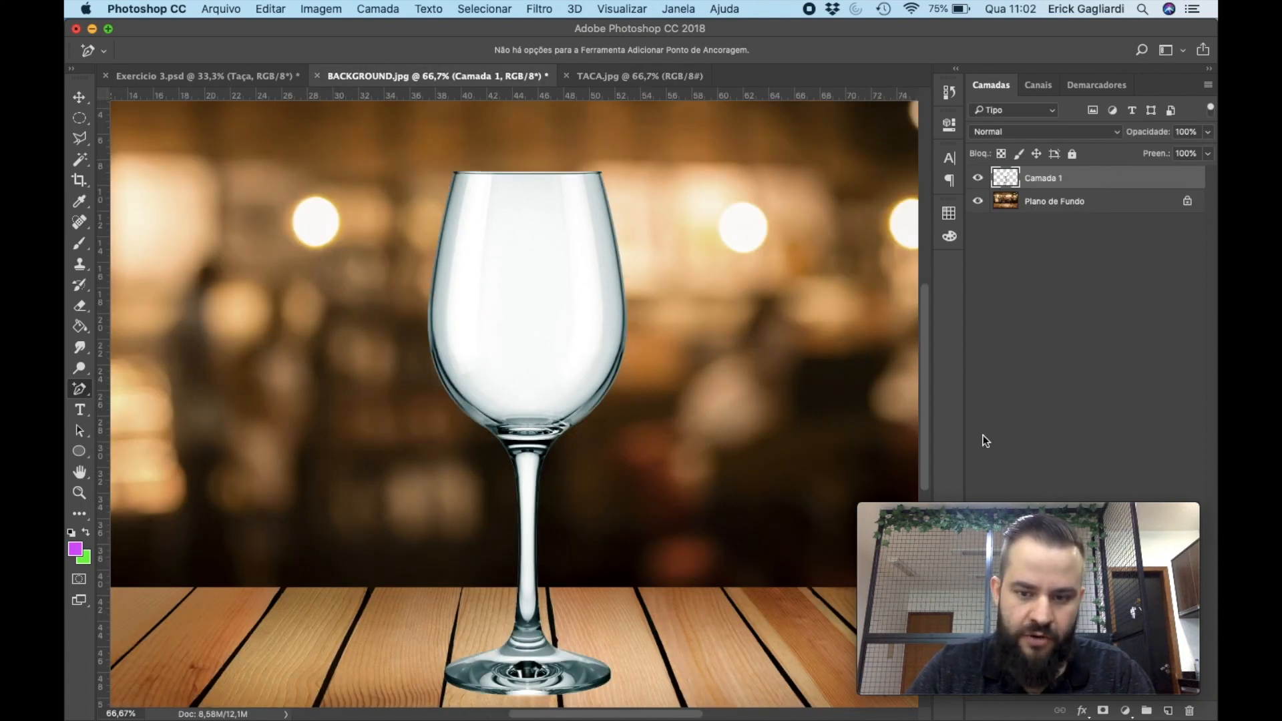
key(super+minus)
key(super+minus)
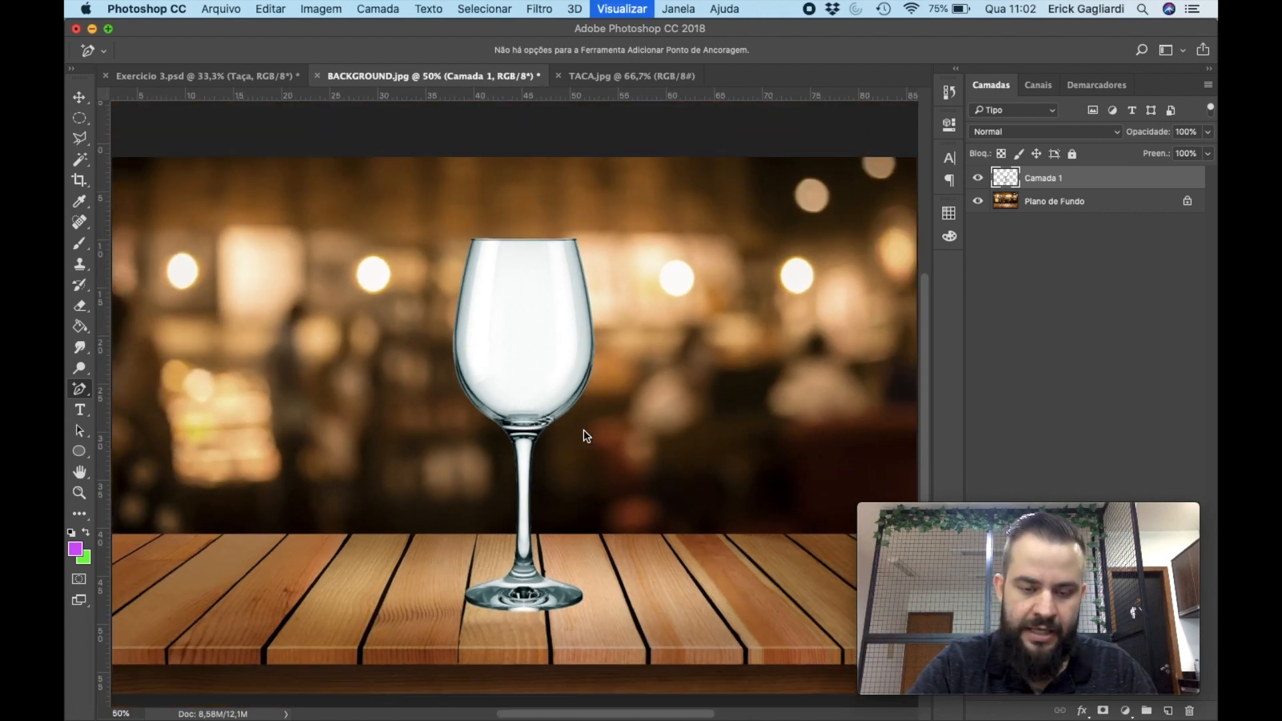
key(super+plus)
key(super+minus)
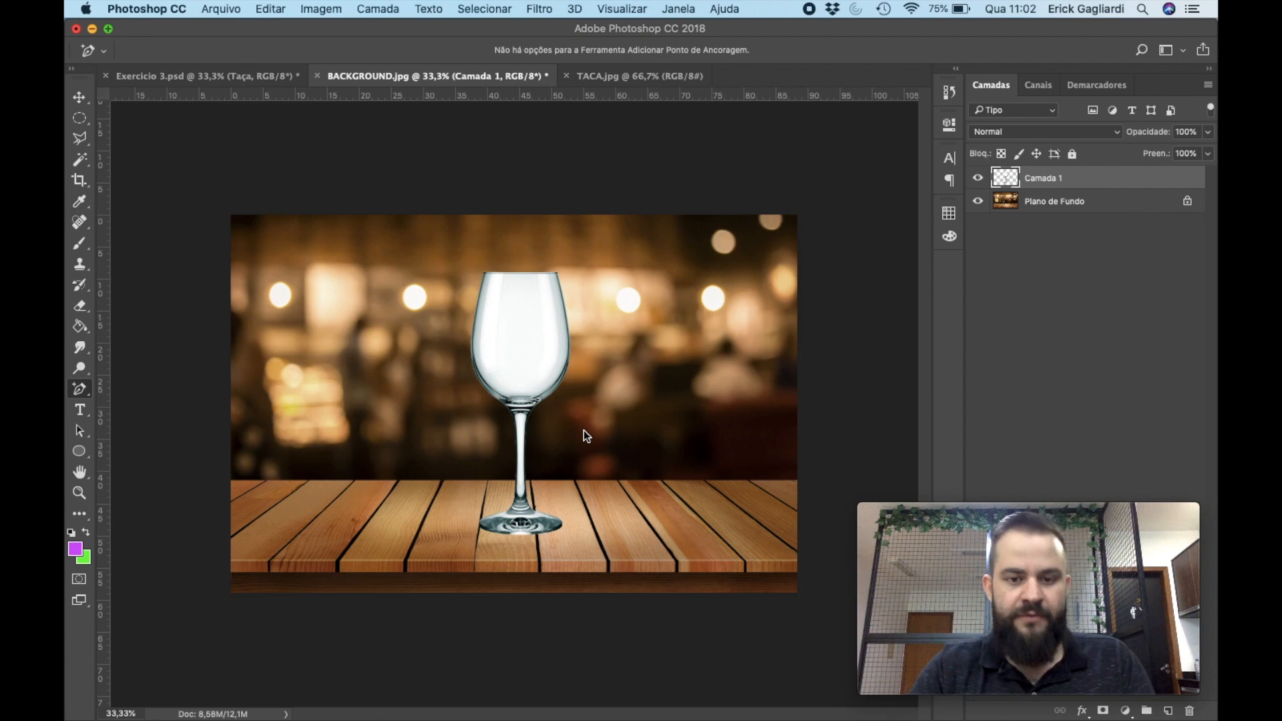
Inspect the cut-out edges of the glass up close around the bowl, rim and upper stem.
key(super+plus)
key(super+plus)
key(super+plus)
key(super+plus)
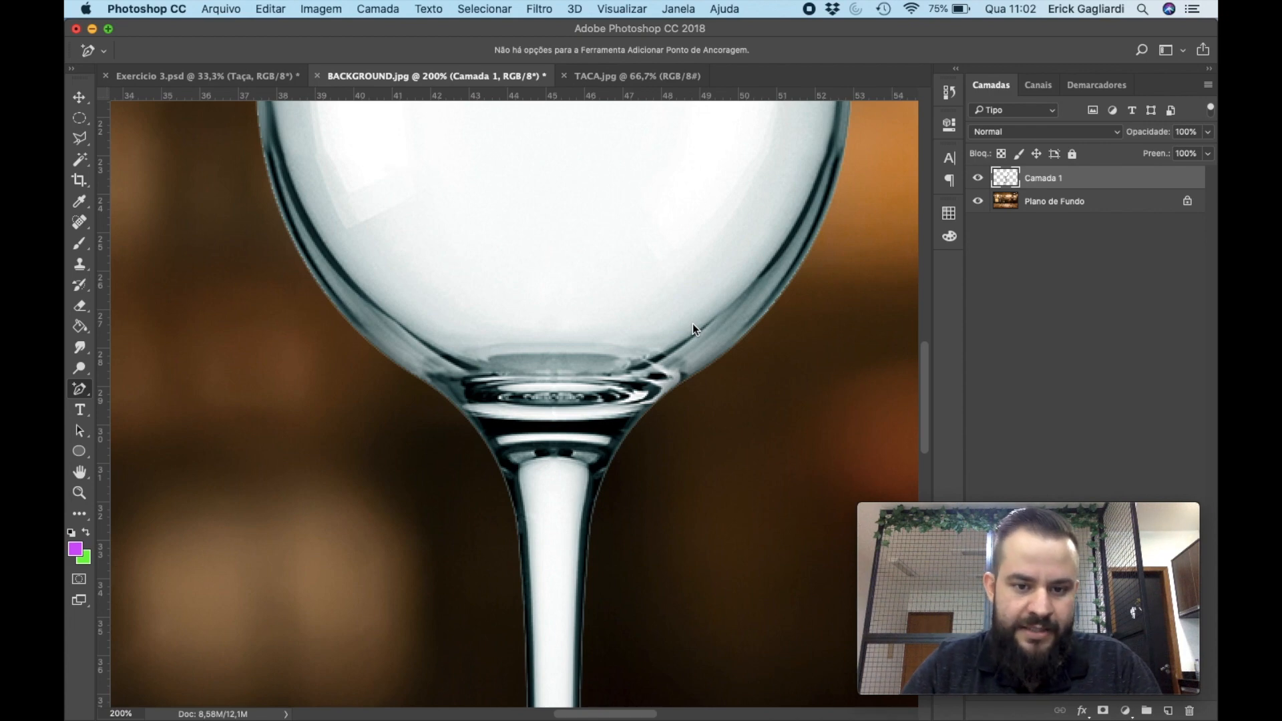
drag(638, 421, 642, 648)
drag(542, 382, 541, 587)
drag(408, 504, 506, 651)
drag(501, 252, 415, 453)
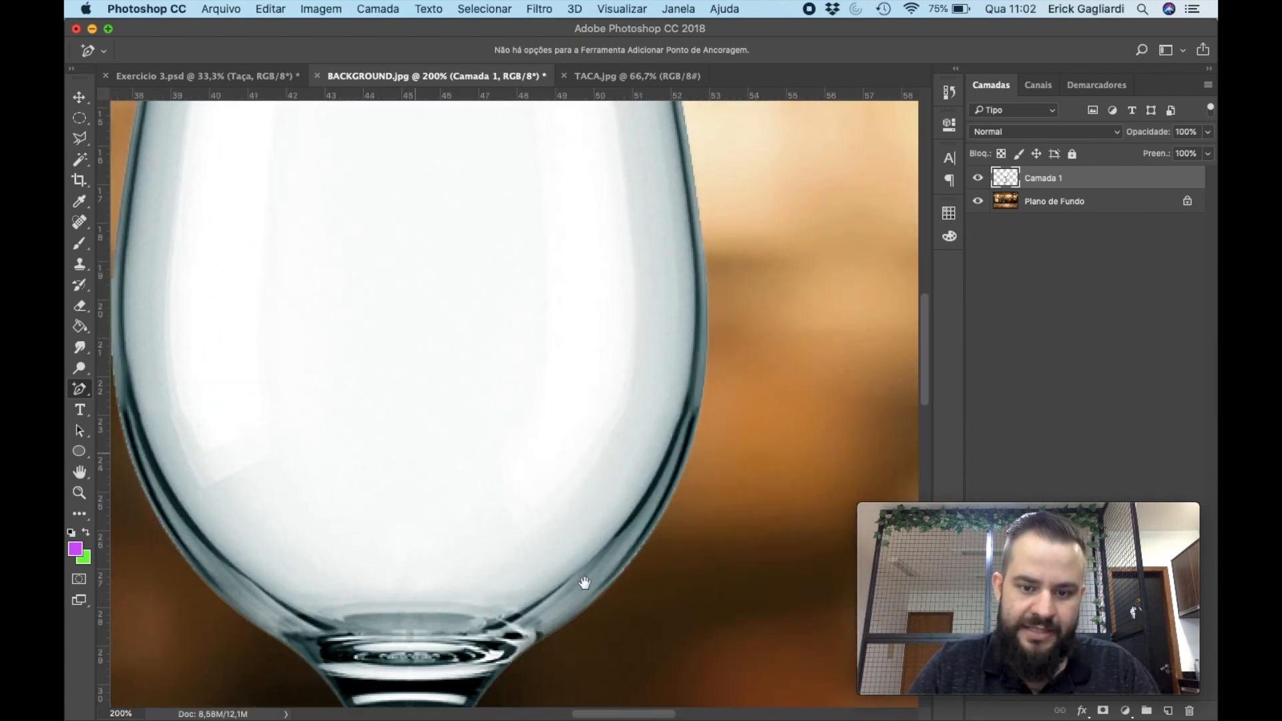
drag(692, 233, 740, 485)
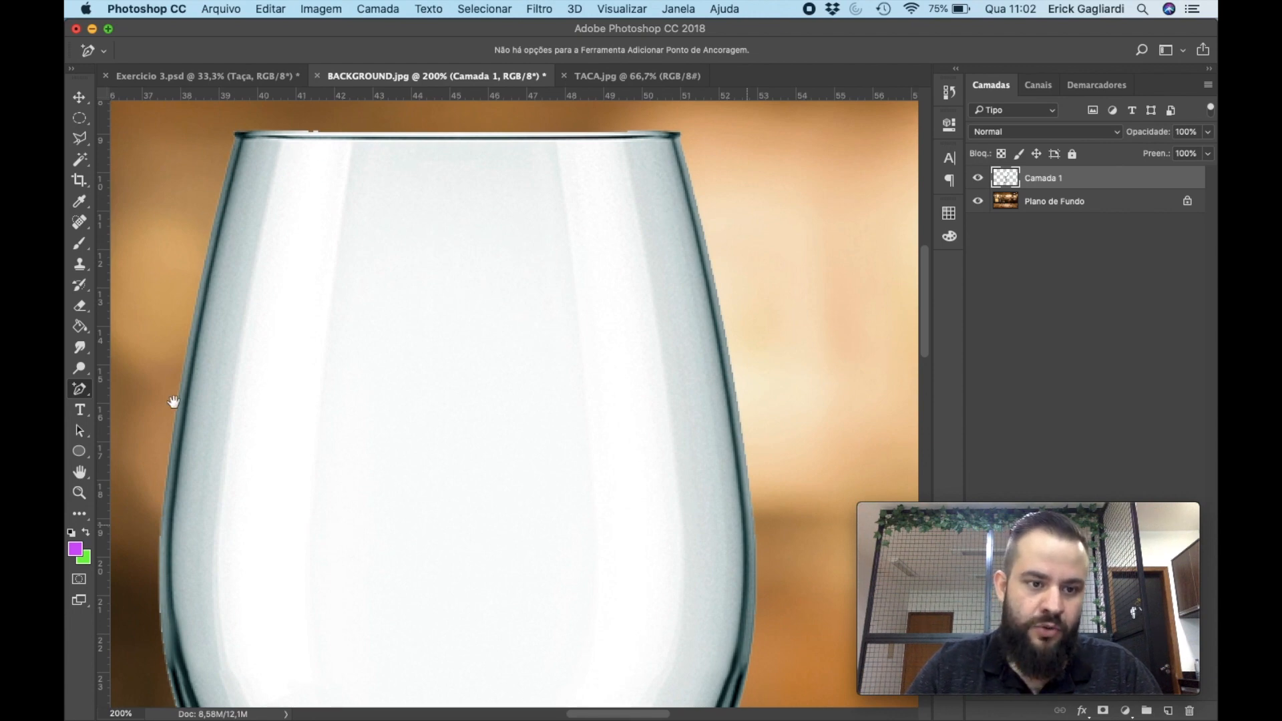
drag(235, 595, 450, 335)
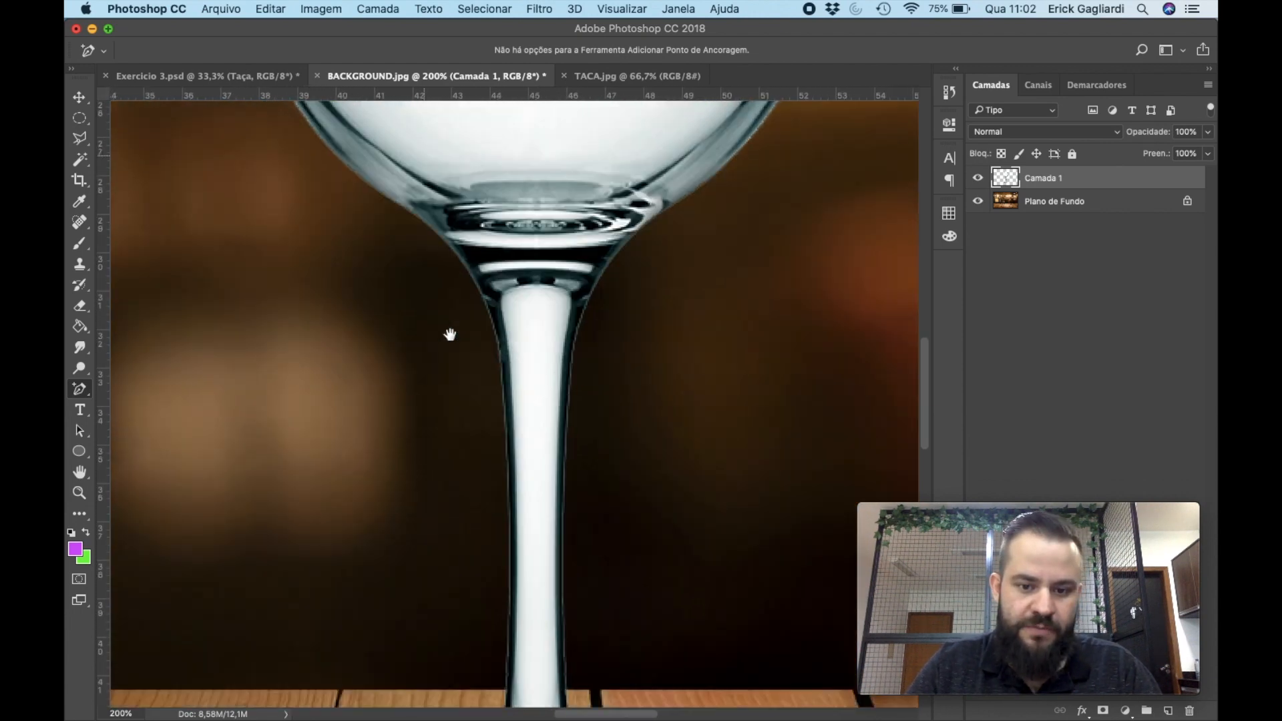
scroll(450, 335, down, 5)
scroll(507, 349, up, 12)
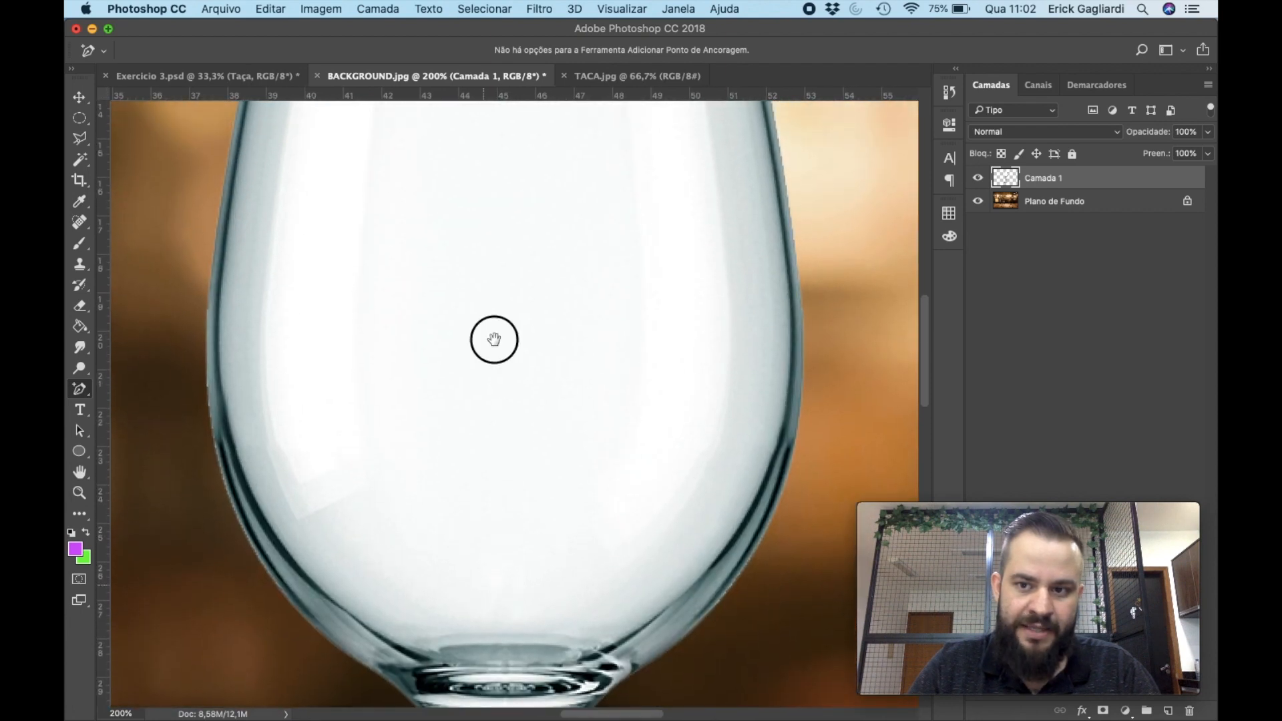
scroll(495, 328, up, 2)
Rename the Camada 1 layer in BACKGROUND.jpg to Taça.
double_click(1042, 179)
text(Taça)
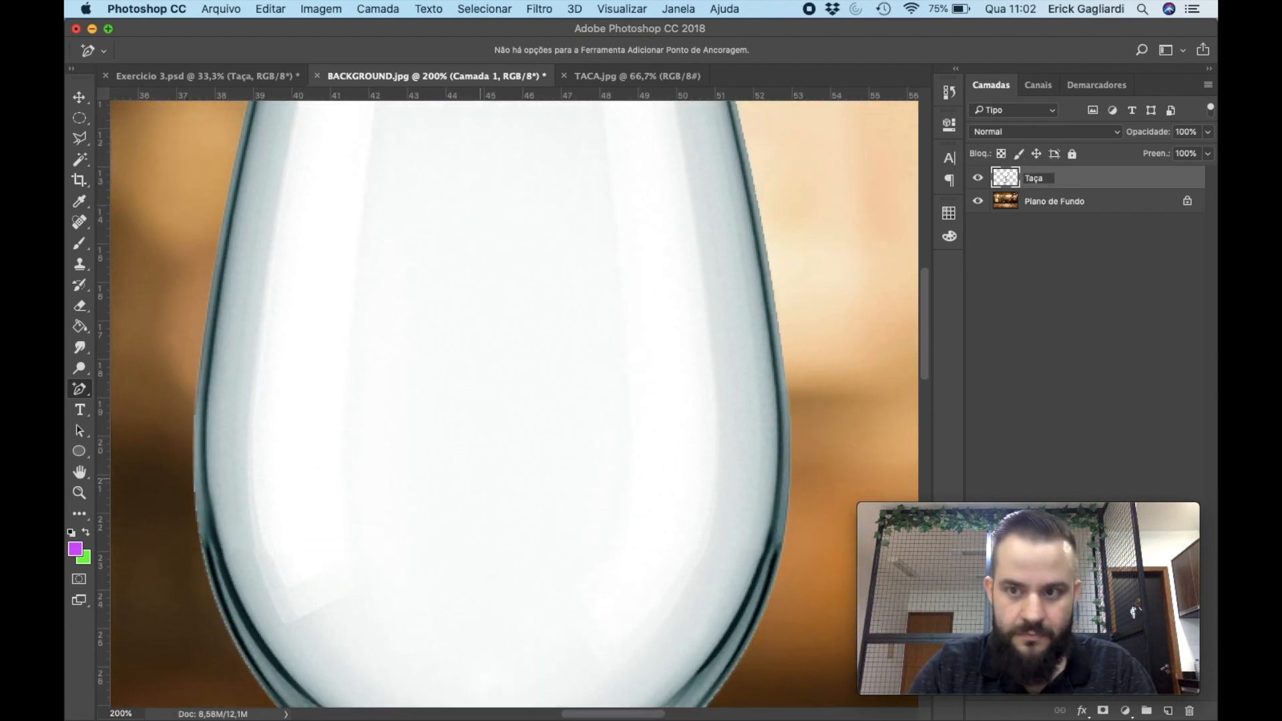
key(Return)
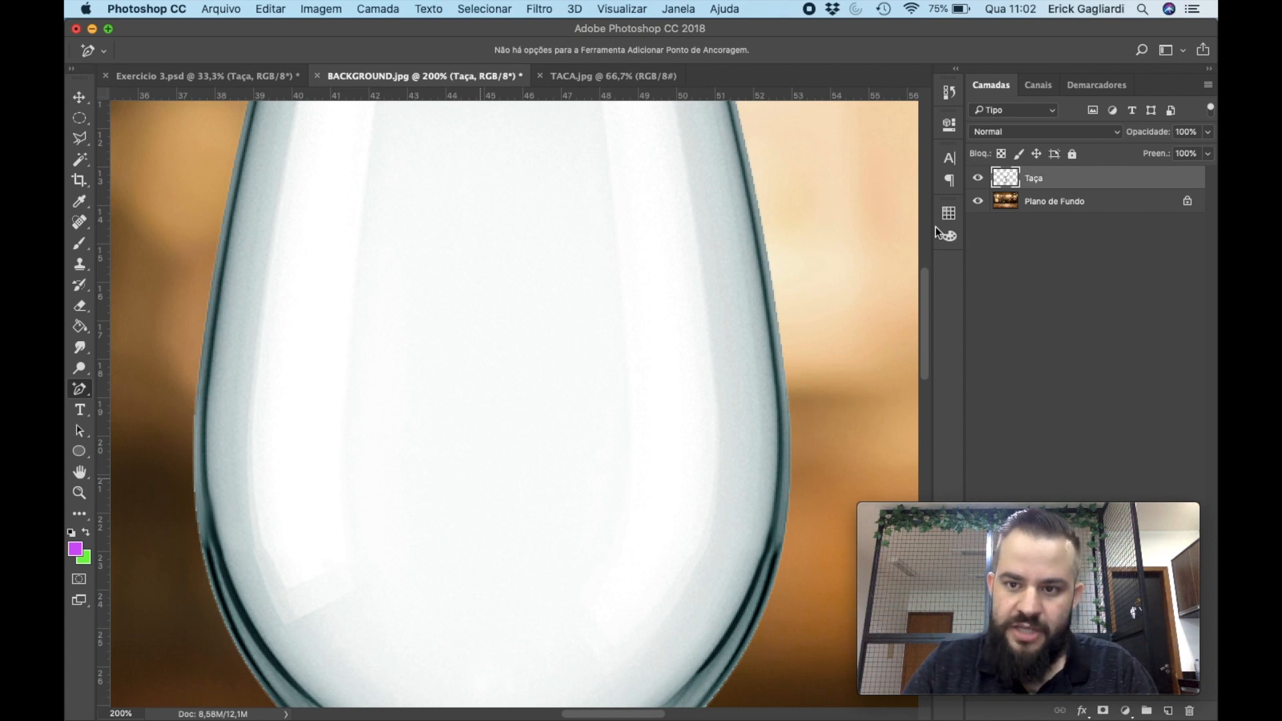
Start a Pen tool path inside the glass bowl with anchor points at the left and right inner ends of the rim.
drag(841, 261, 627, 240)
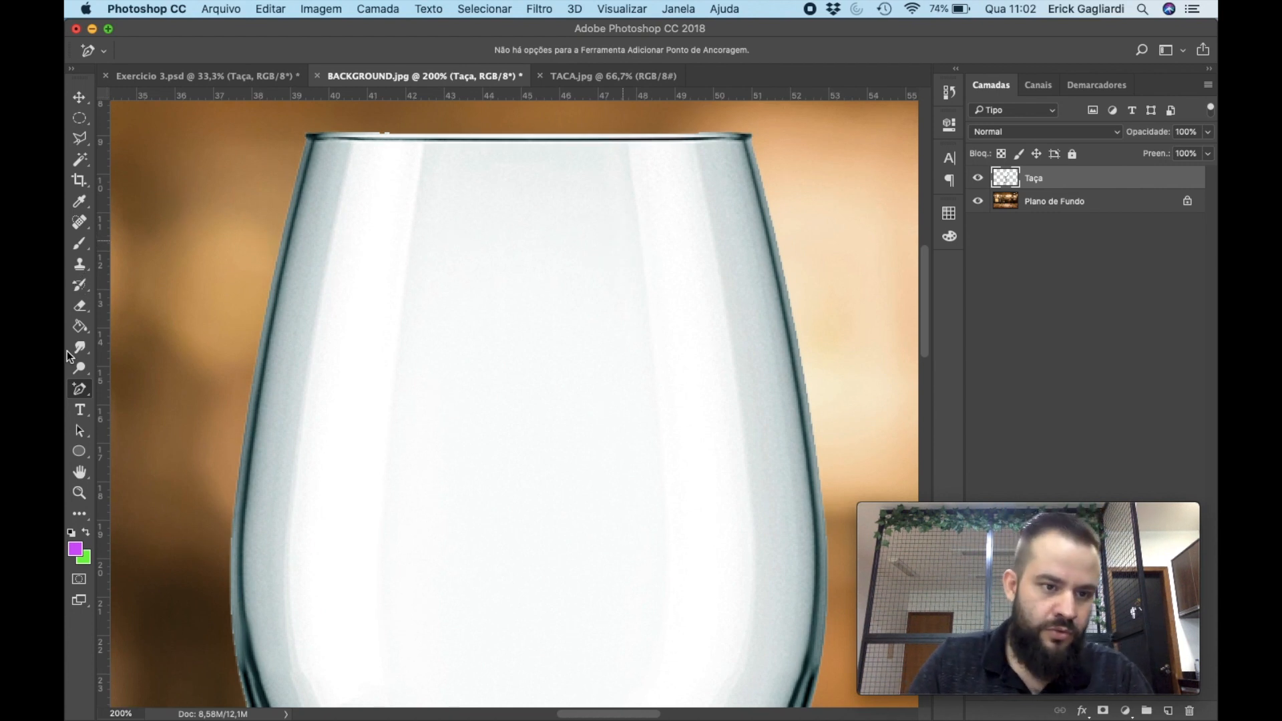
click(79, 388)
click(143, 391)
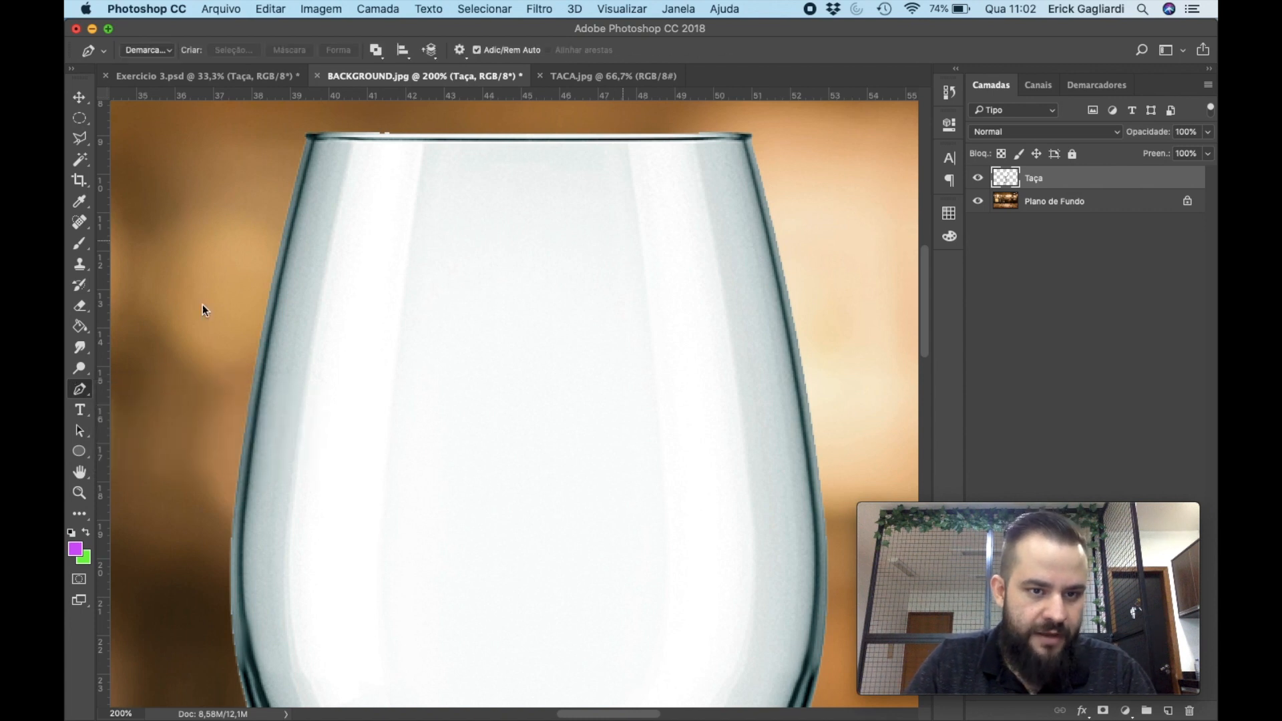
key(super+equal)
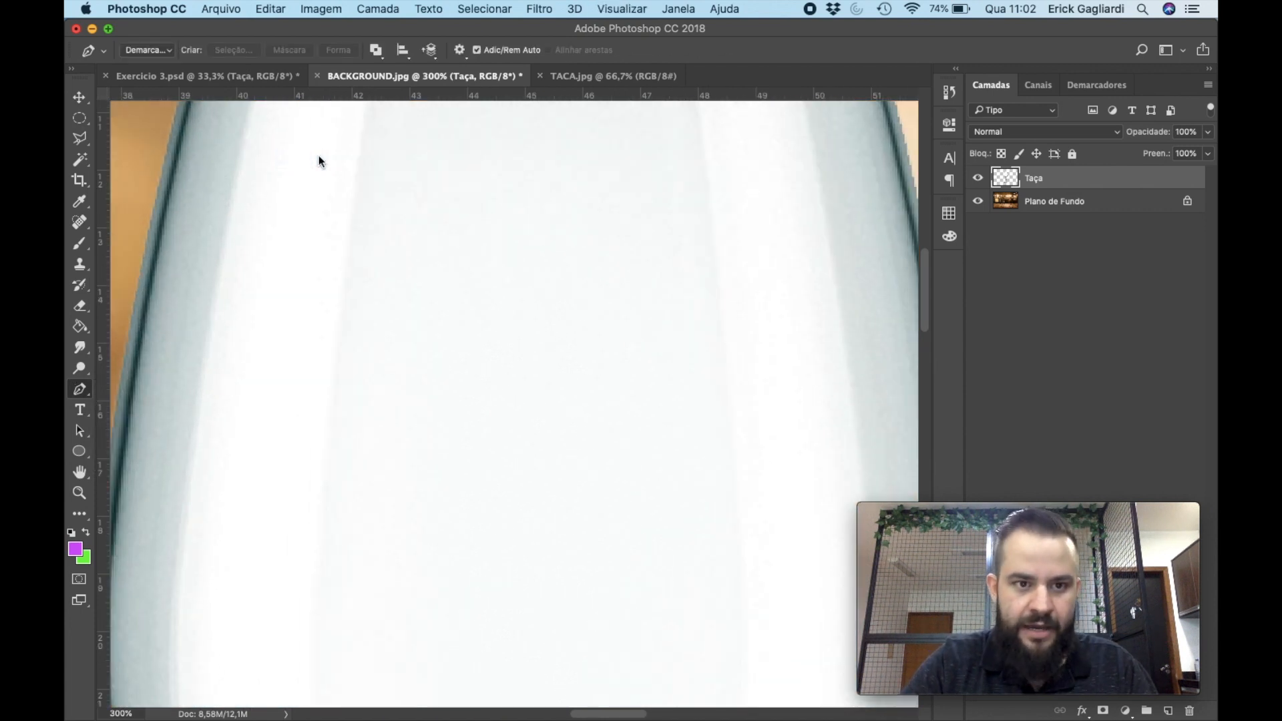
drag(343, 189, 291, 256)
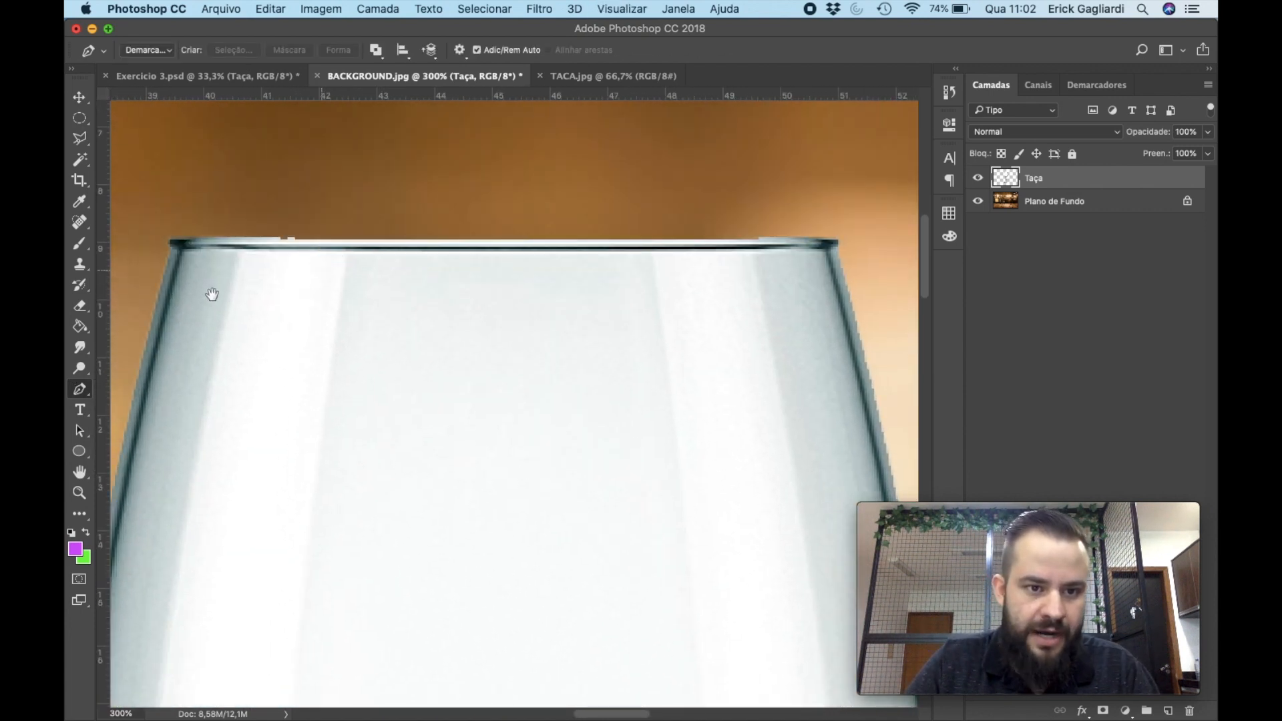
click(185, 252)
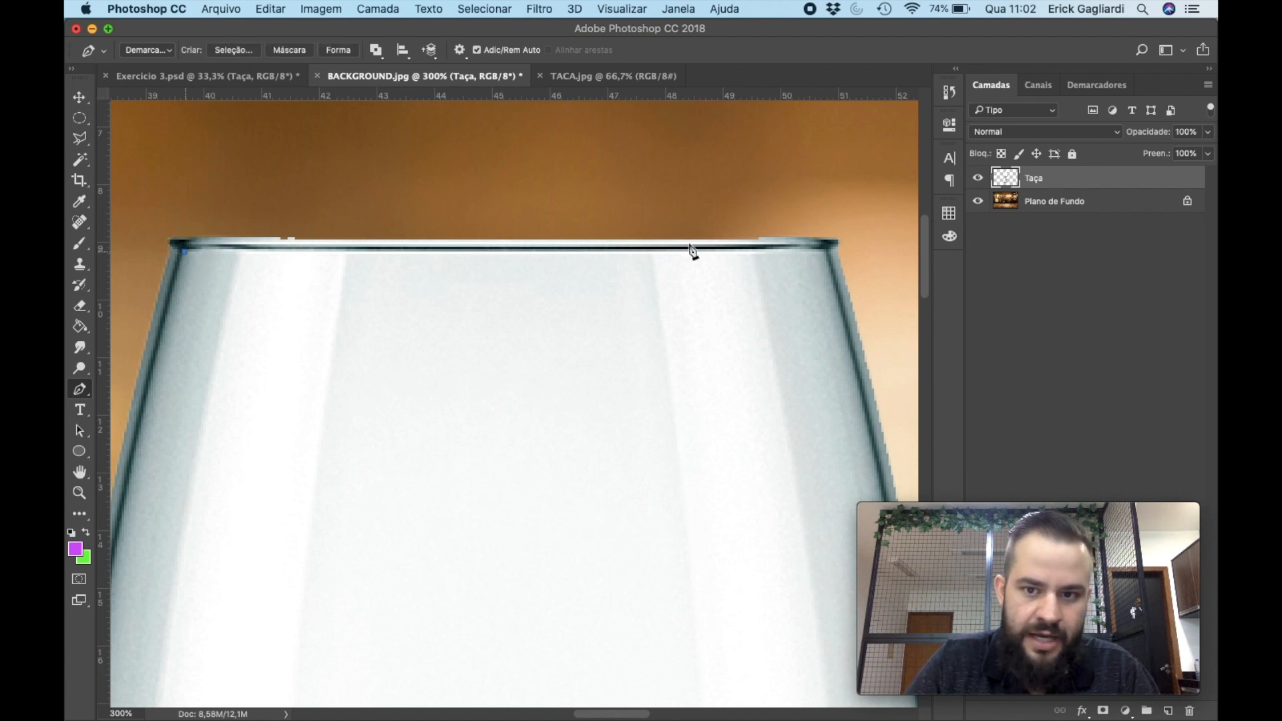
click(828, 256)
Add anchor points at both inner corners of the bowl's base and close the Pen path at its starting rim point.
mouse_move(773, 337)
mouse_down()
mouse_move(713, 332)
mouse_move(698, 298)
mouse_move(740, 190)
mouse_up()
drag(533, 507, 641, 349)
click(535, 546)
click(282, 551)
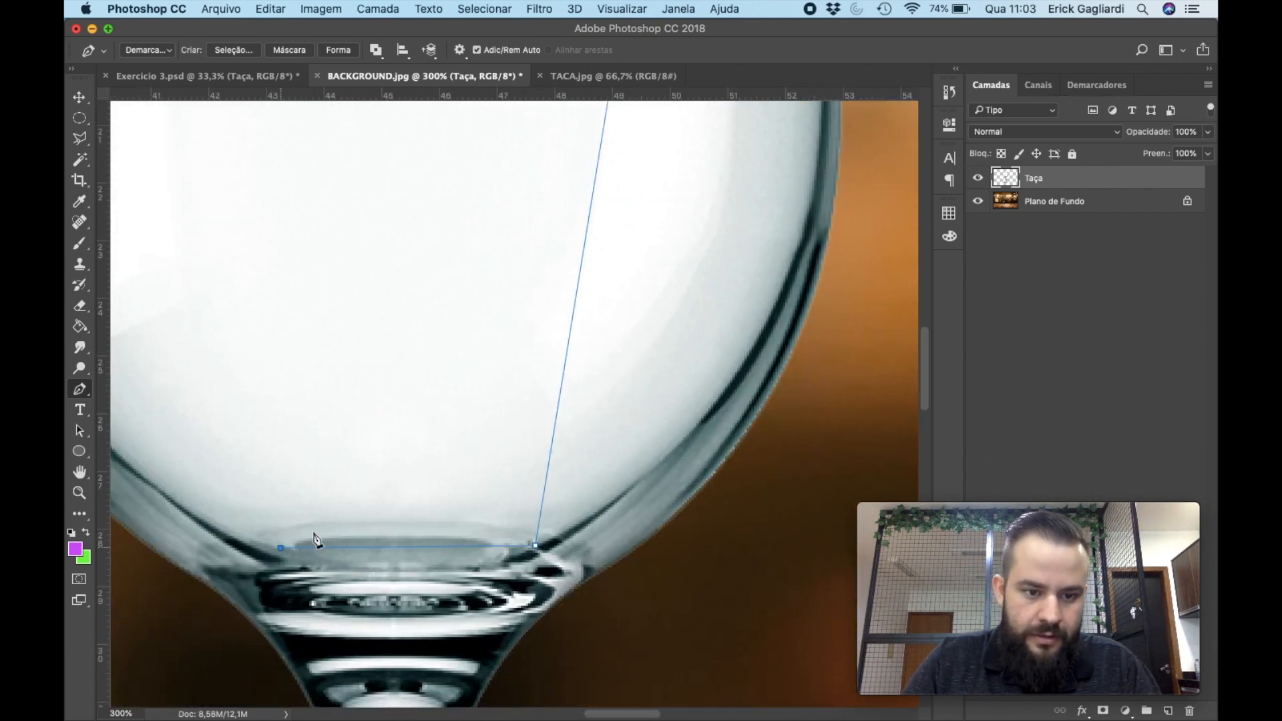
drag(294, 293, 522, 572)
drag(328, 130, 403, 511)
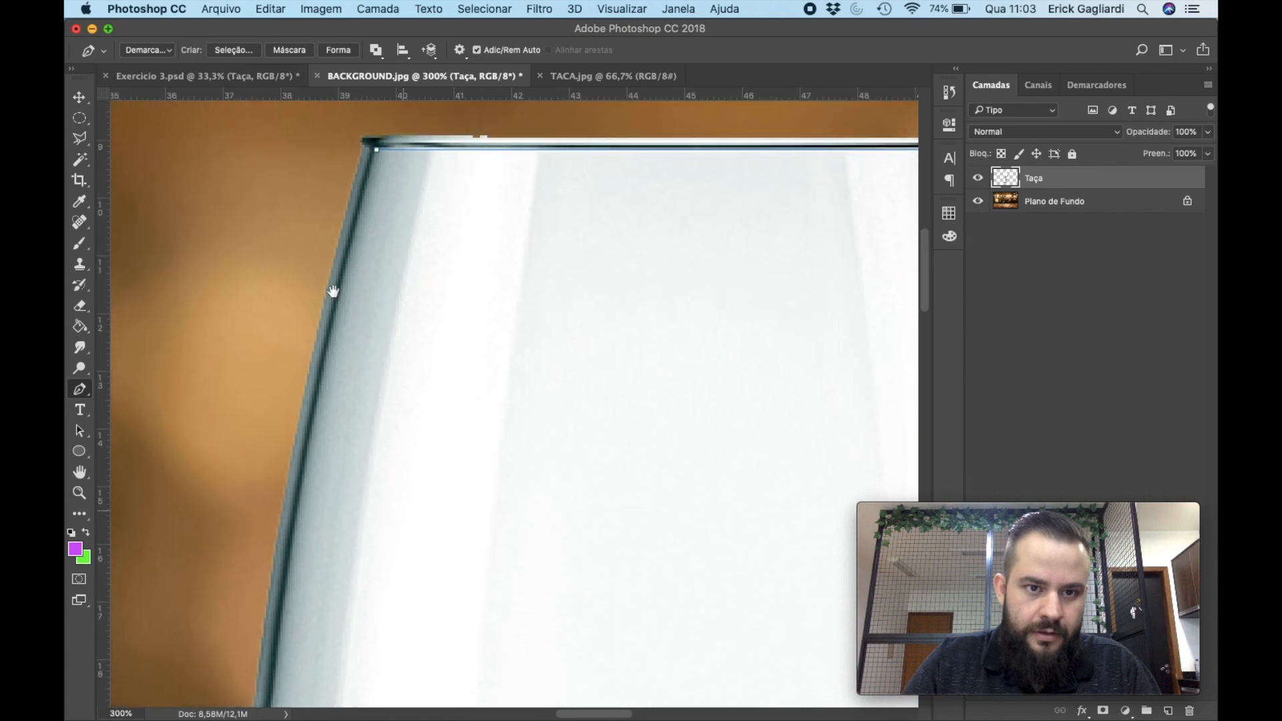
click(376, 151)
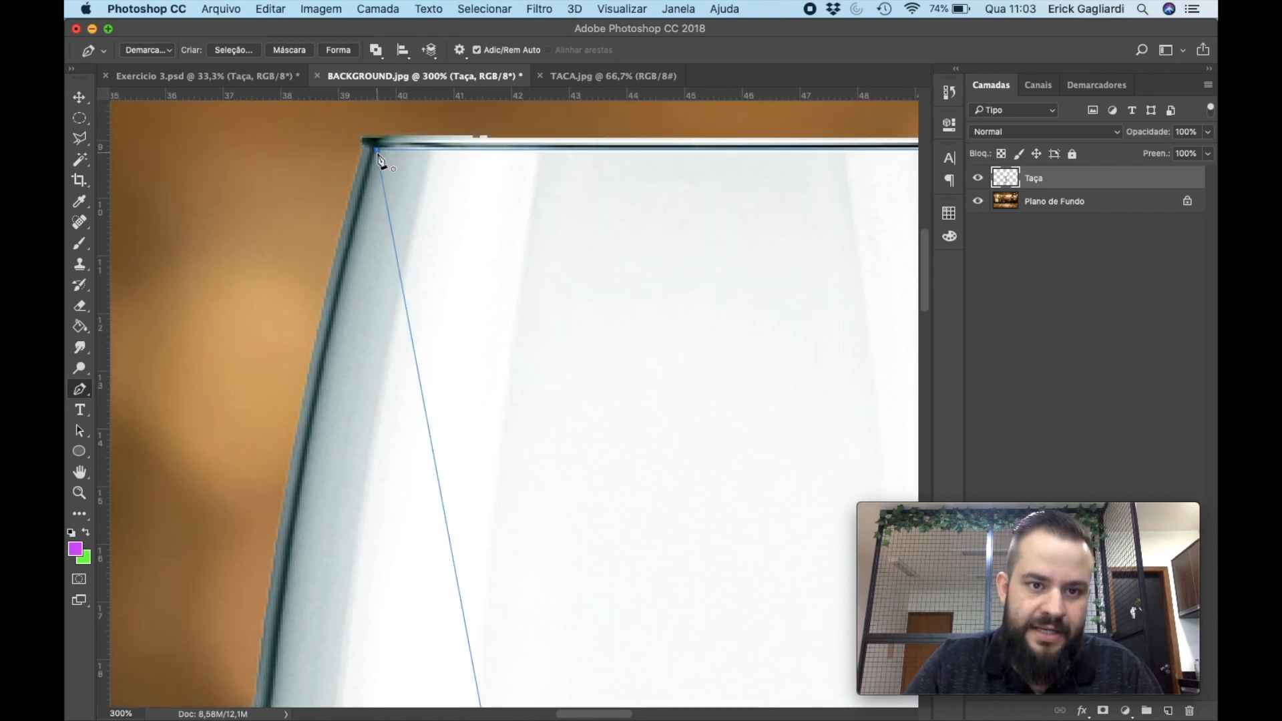
Add an anchor point to the path's left side and pull the segment out to the bowl's inner left contour.
right_click(83, 394)
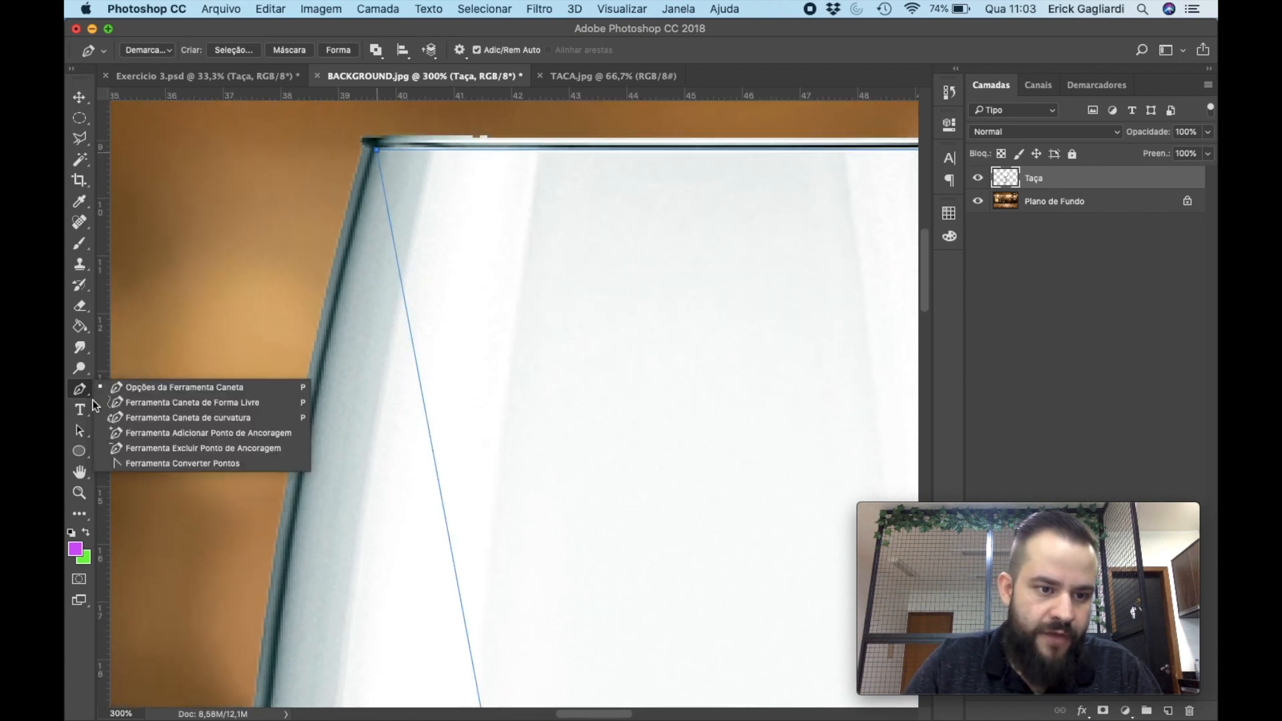
click(224, 432)
drag(421, 311, 416, 267)
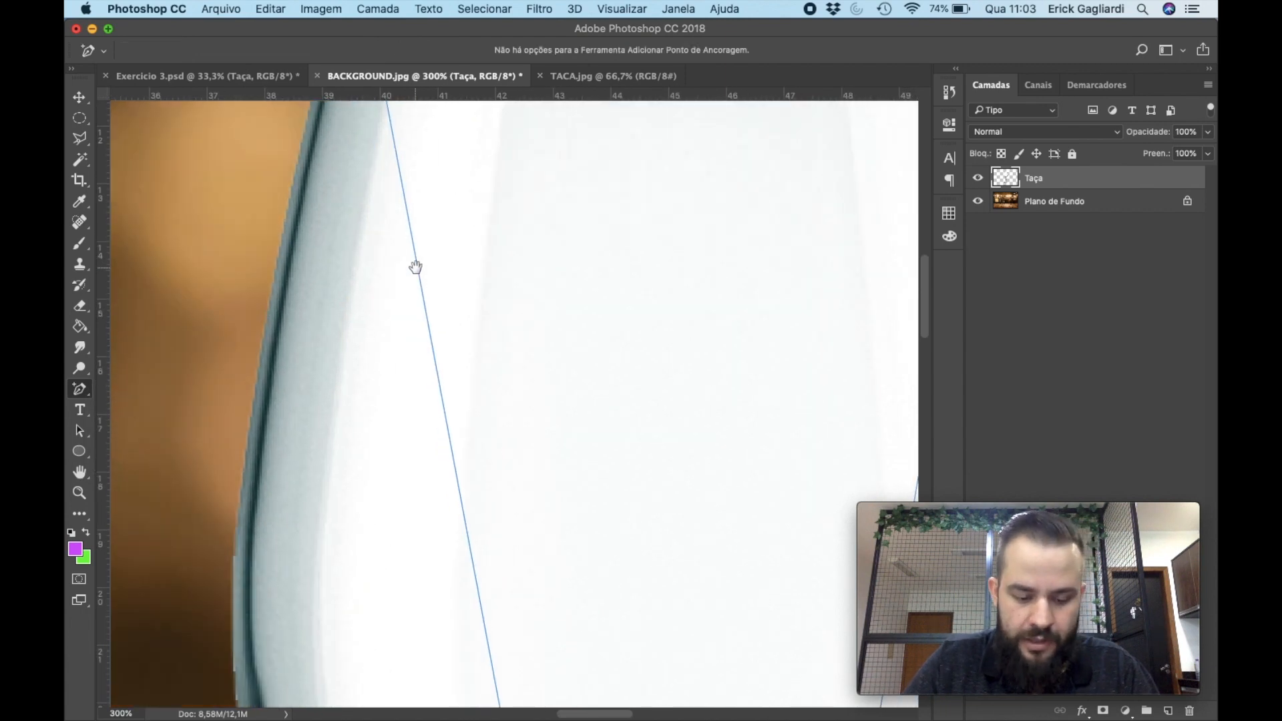
key(super+minus)
drag(478, 278, 507, 238)
click(463, 410)
drag(463, 410, 317, 458)
drag(344, 604, 388, 658)
Add more anchor points along the lower and upper left side to fit the path to the inner glass edge.
click(378, 583)
scroll(354, 491, down, 2)
scroll(353, 490, up, 4)
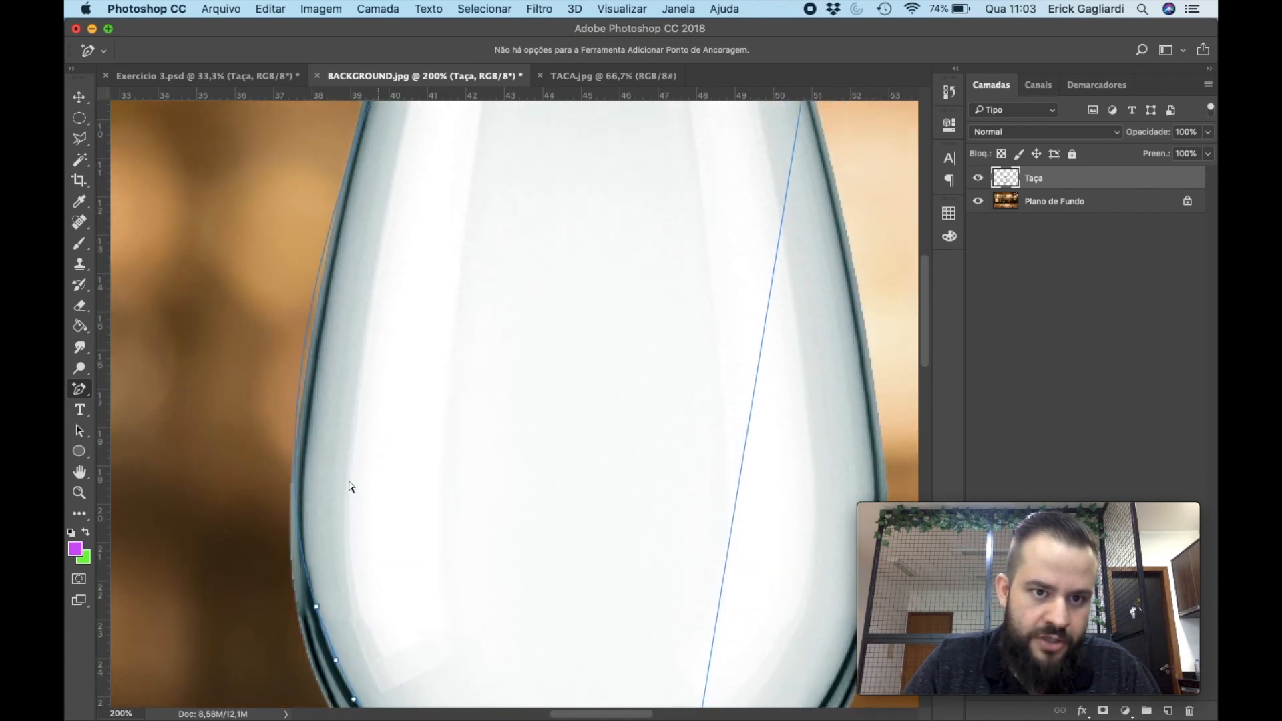
click(312, 388)
drag(312, 387, 315, 383)
Curve the path's right side along the bowl's inner right contour using added and repositioned anchor points.
drag(512, 258, 339, 318)
click(581, 450)
drag(581, 449, 690, 476)
drag(717, 321, 682, 337)
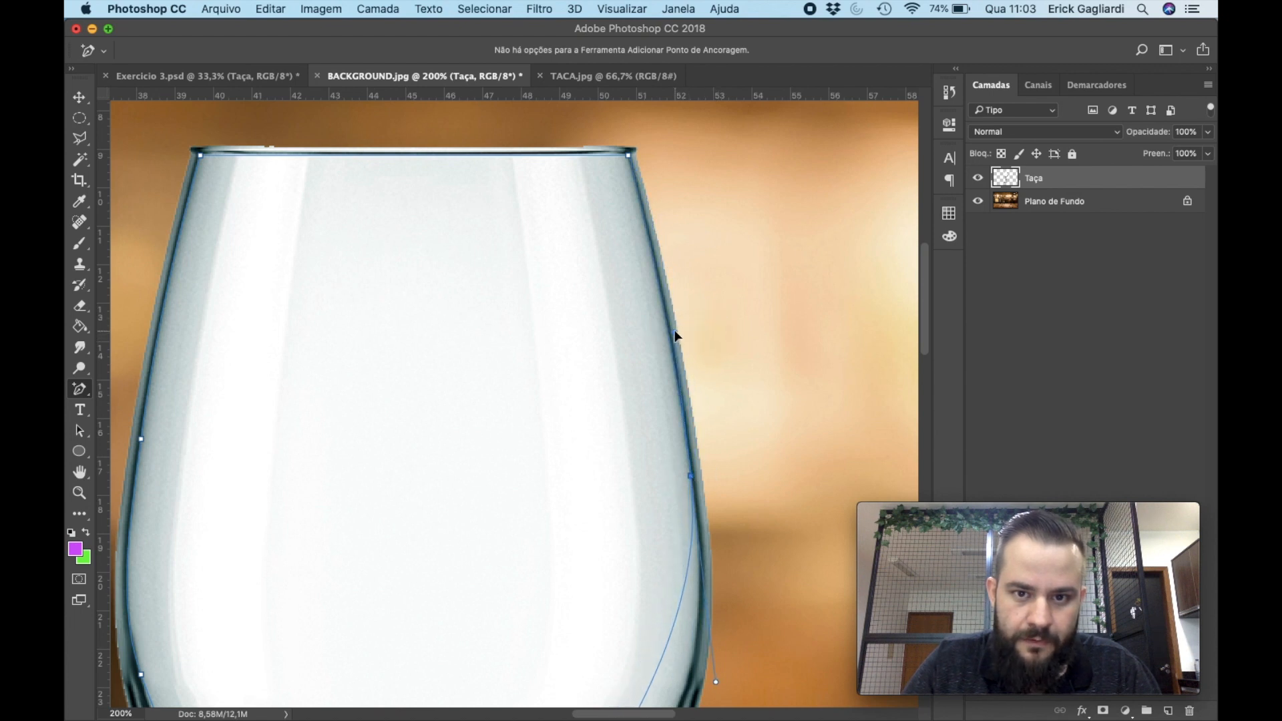
scroll(586, 315, down, 8)
drag(628, 462, 654, 493)
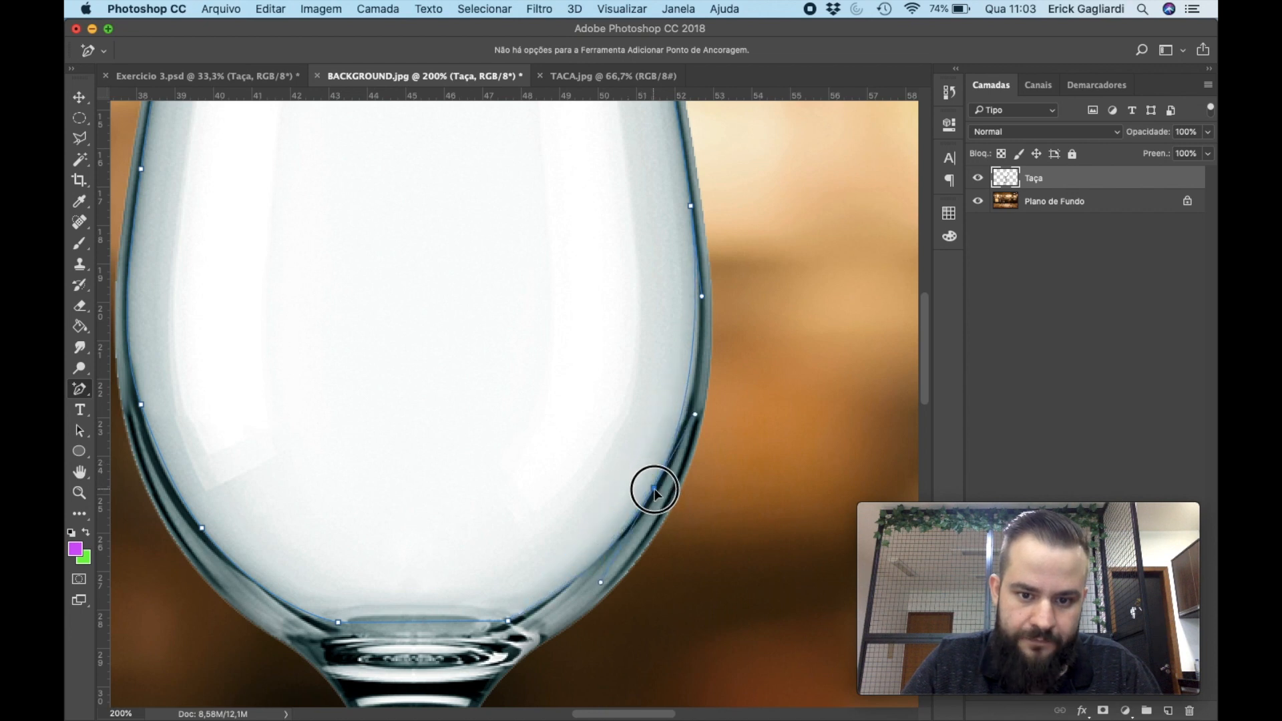
click(697, 377)
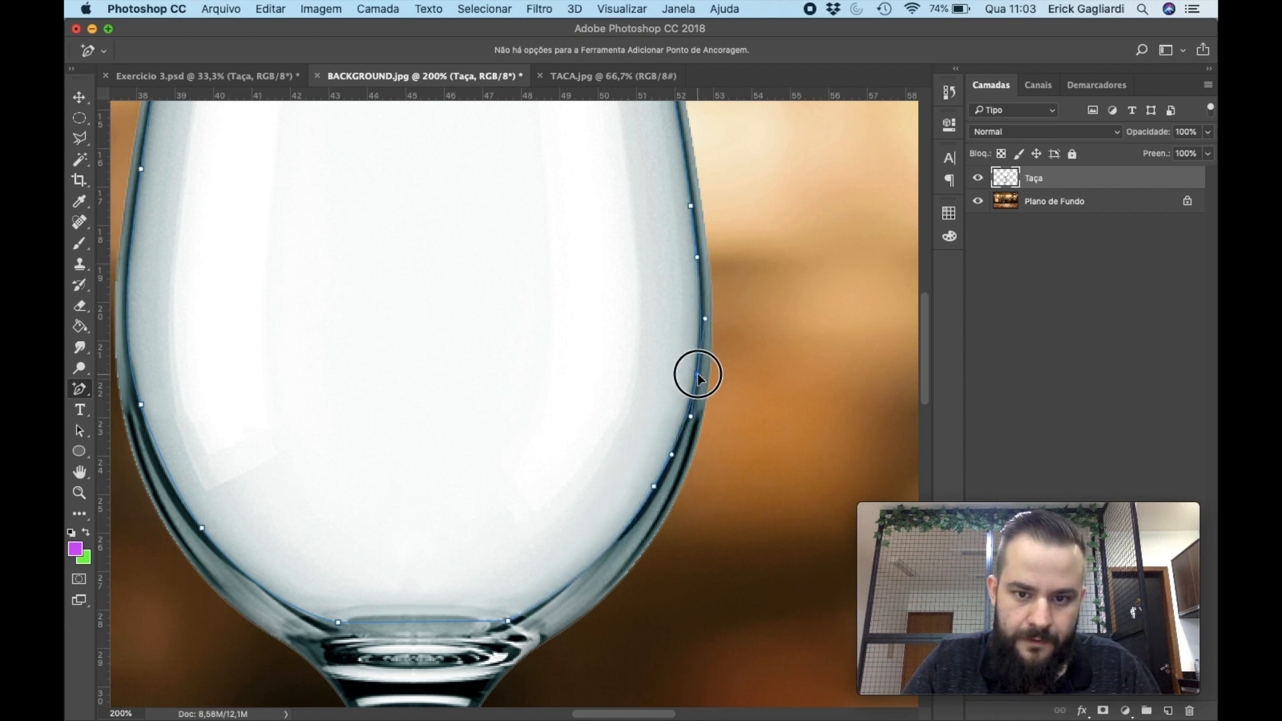
Bend the path's bottom segment along the upper edge of the bowl's base with added anchor points and adjusted handles.
drag(512, 306, 601, 267)
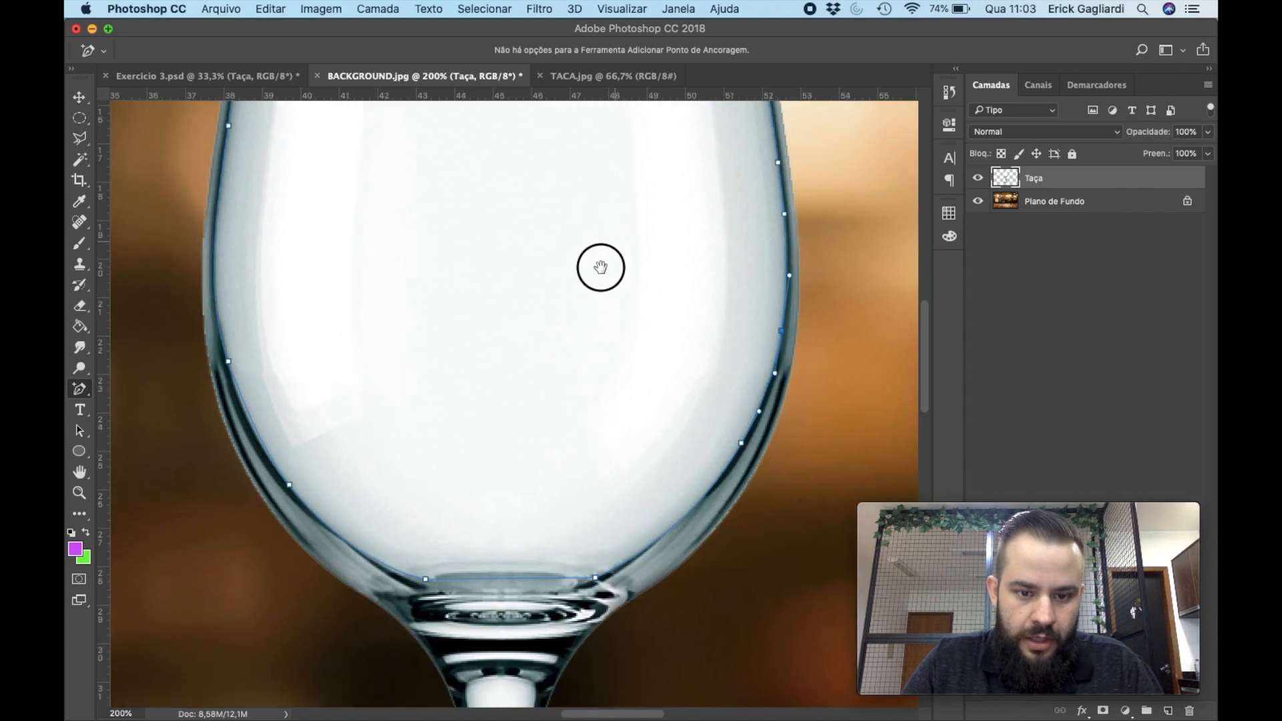
drag(581, 434, 592, 307)
key(super+equal)
key(super+equal)
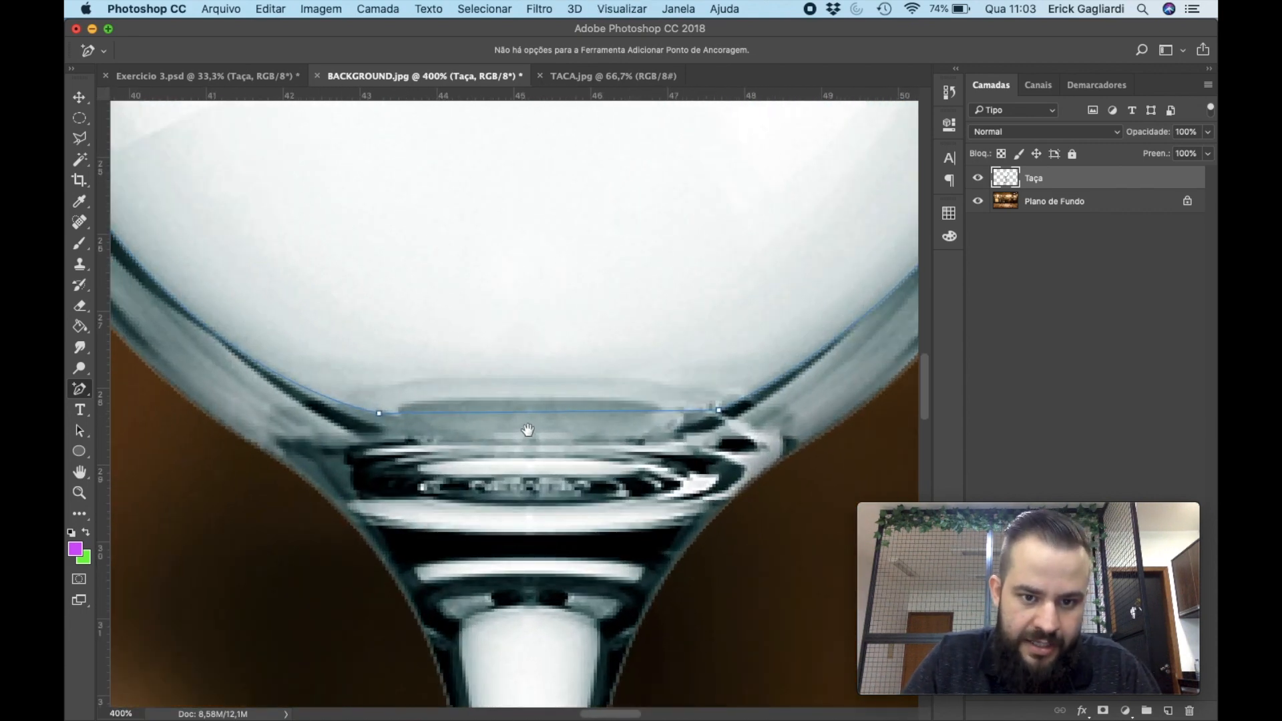
drag(538, 414, 533, 397)
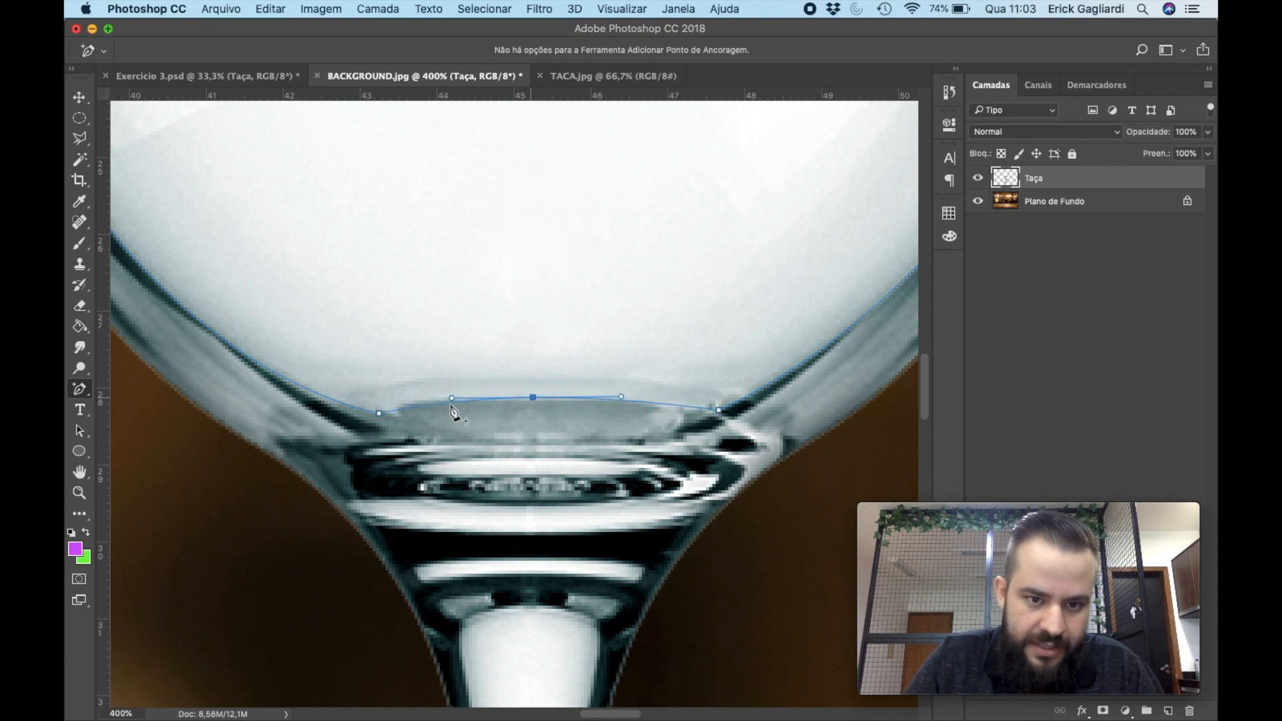
drag(452, 399, 402, 395)
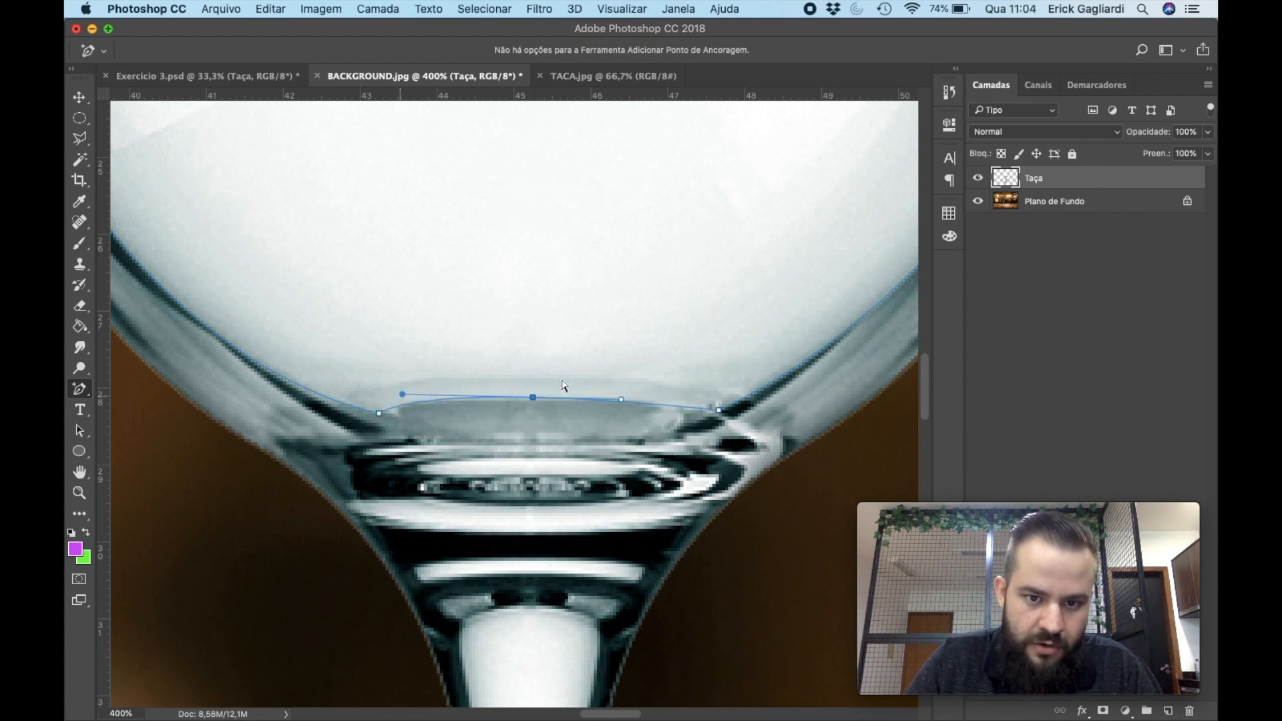
click(701, 405)
drag(702, 408, 694, 411)
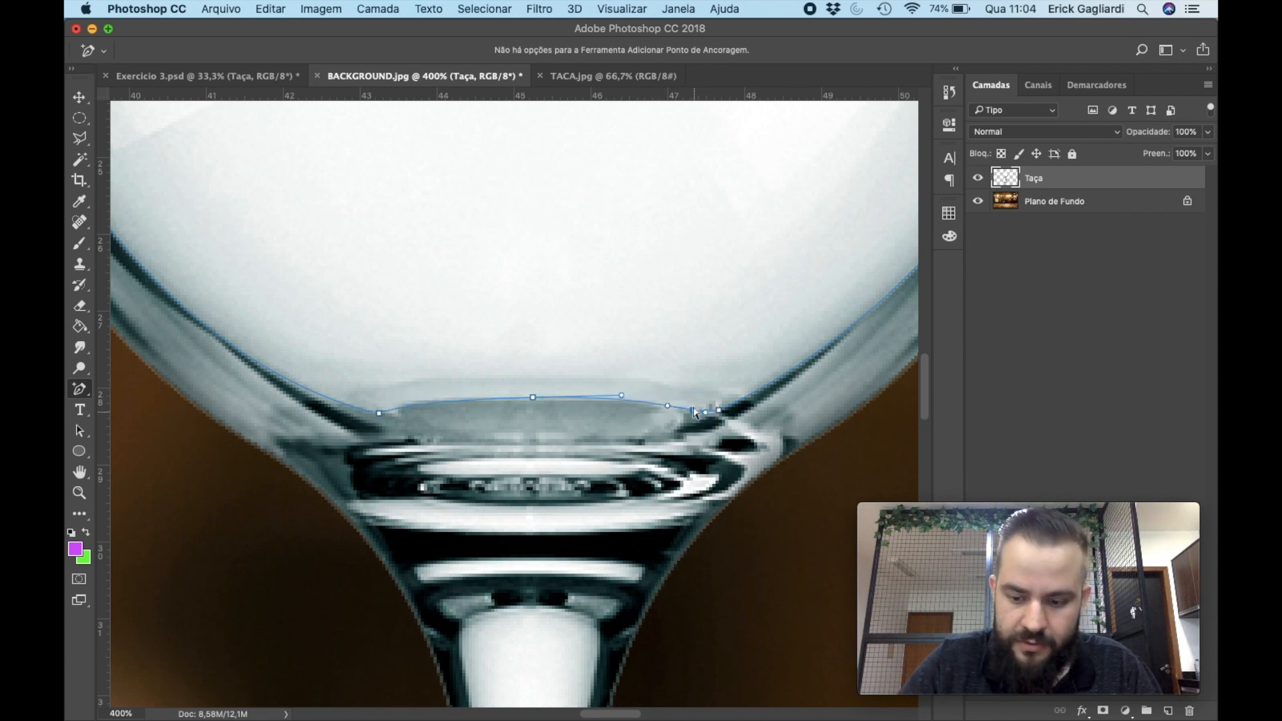
Load the finished bowl path, Demarcador de Trabalho, as a selection.
key(super+minus)
key(super+minus)
key(super+minus)
scroll(693, 412, down, 2)
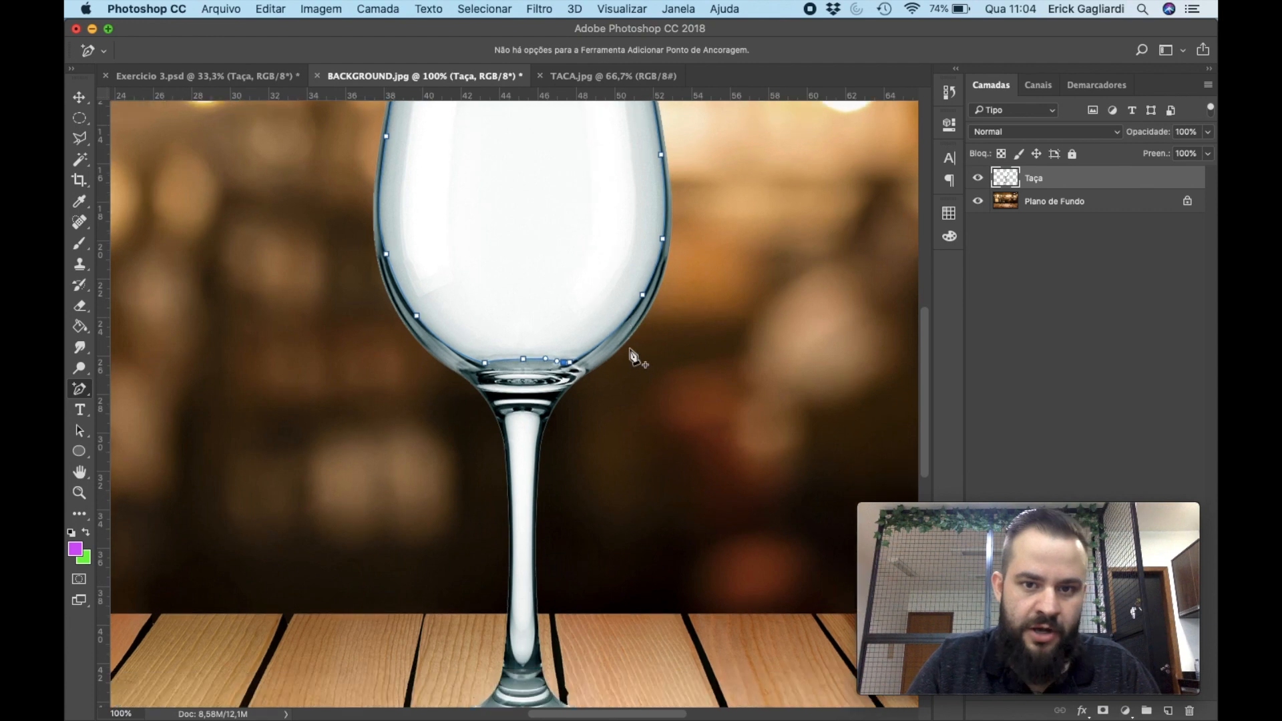
scroll(632, 355, down, 1)
scroll(632, 355, up, 5)
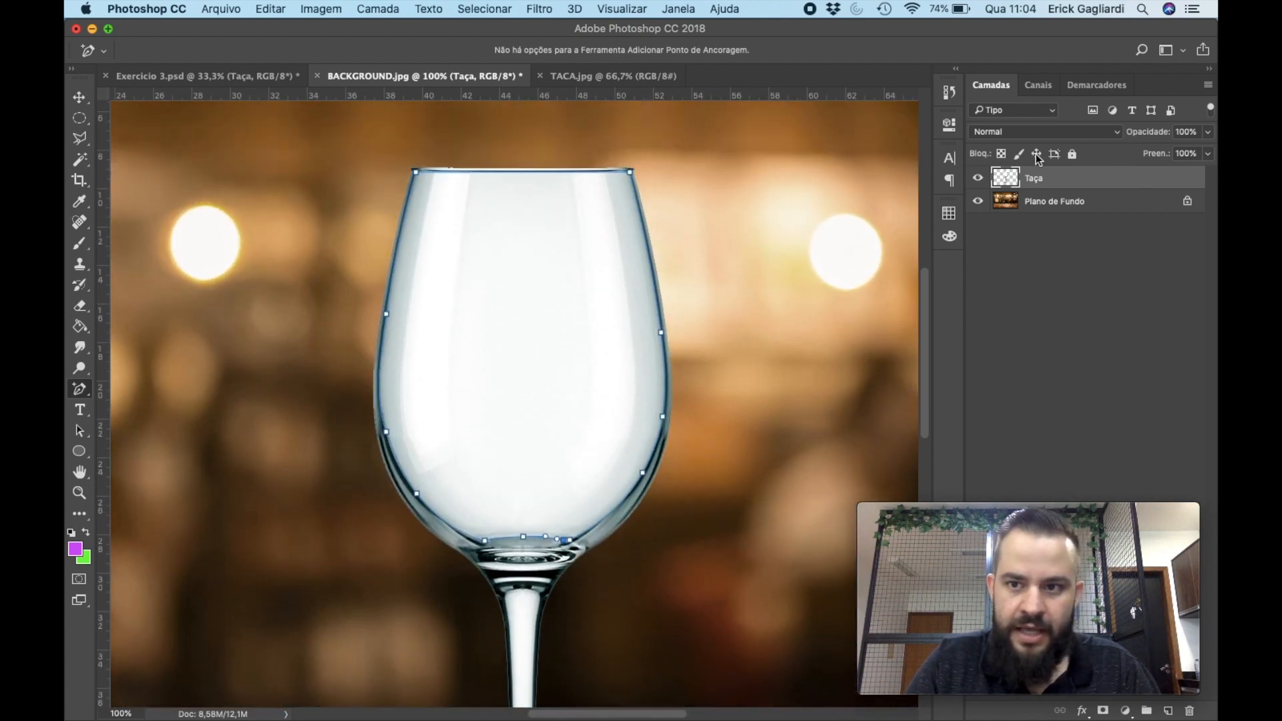
click(1086, 86)
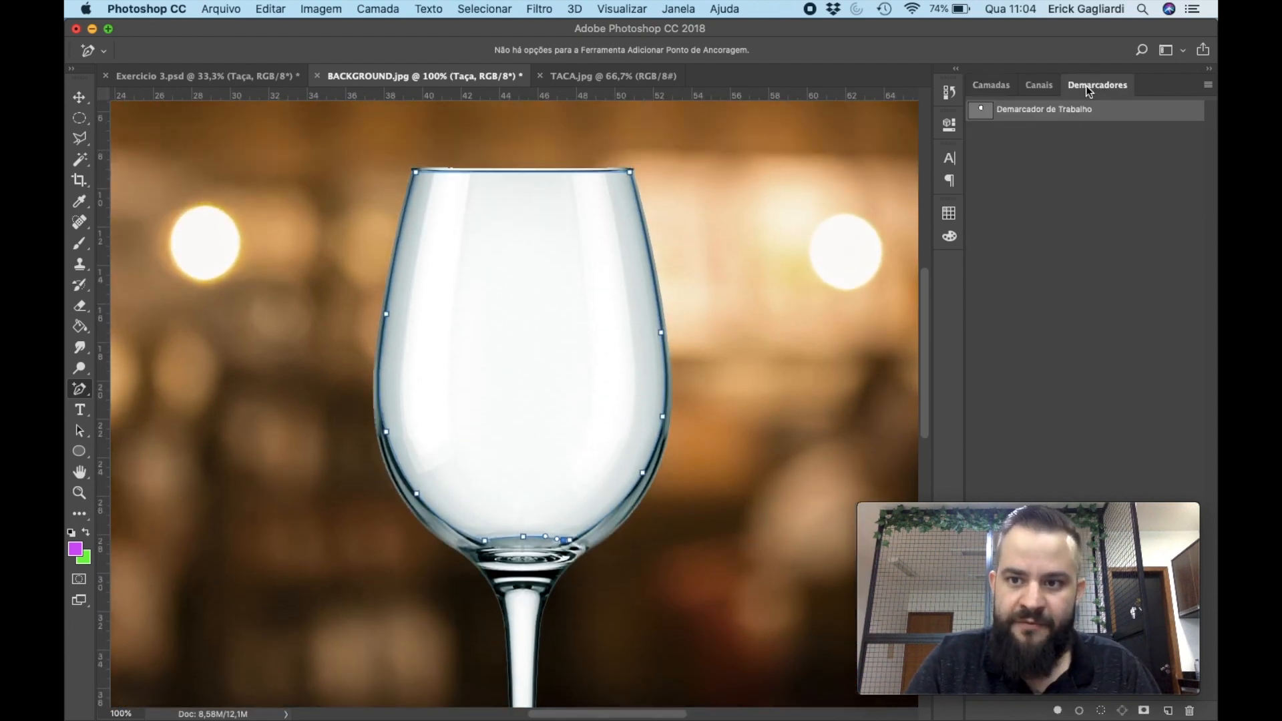
super+click(994, 119)
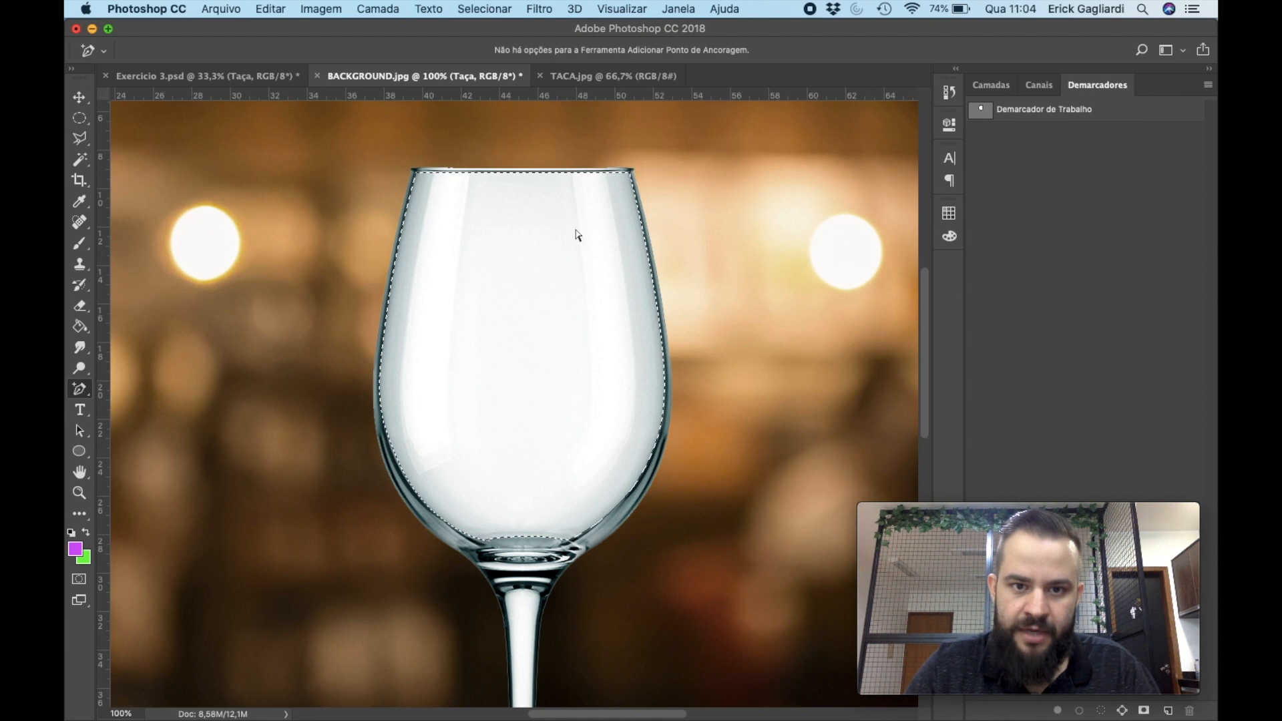
Duplicate the Taça layer, keeping the default copy name and the bowl selection active.
click(991, 85)
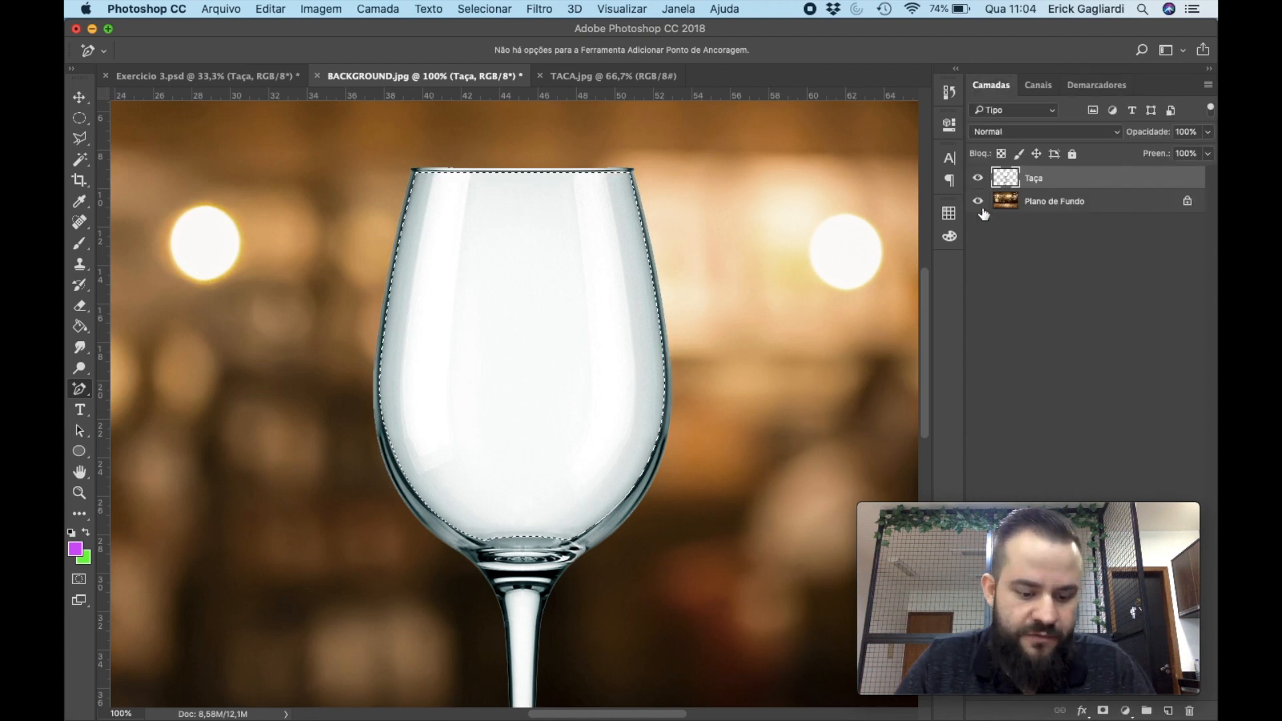
right_click(1012, 184)
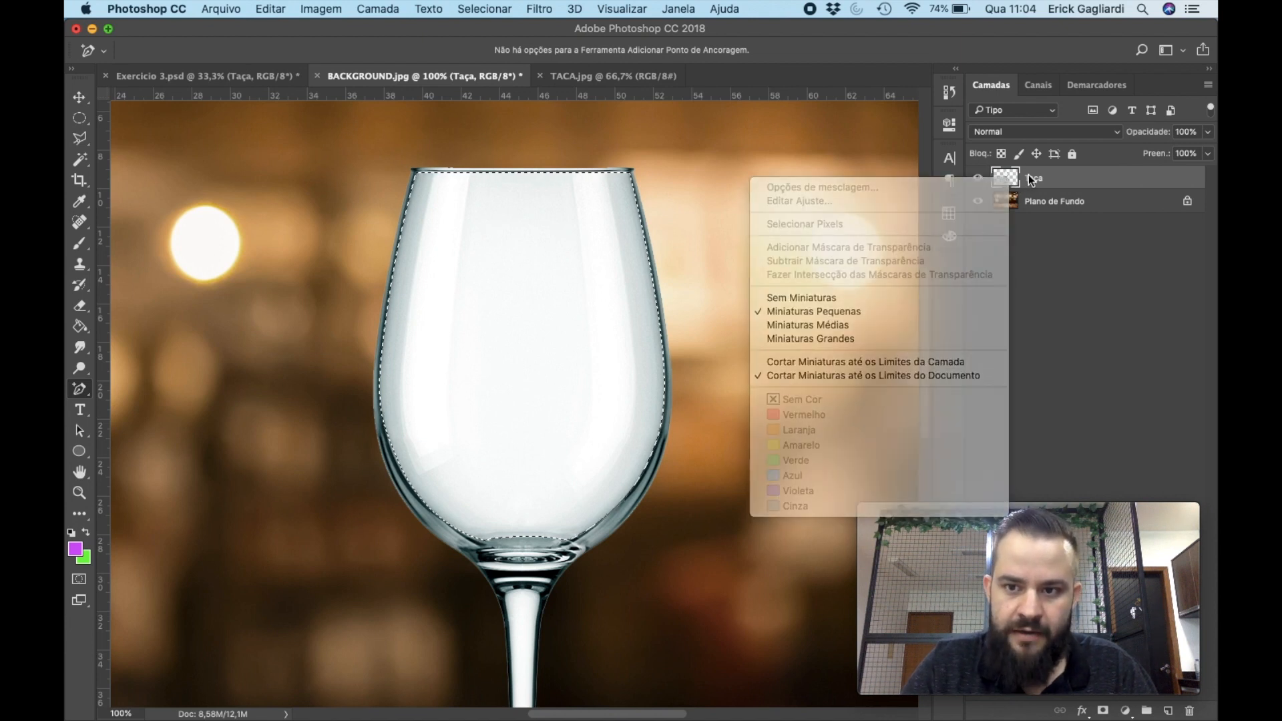
right_click(1038, 178)
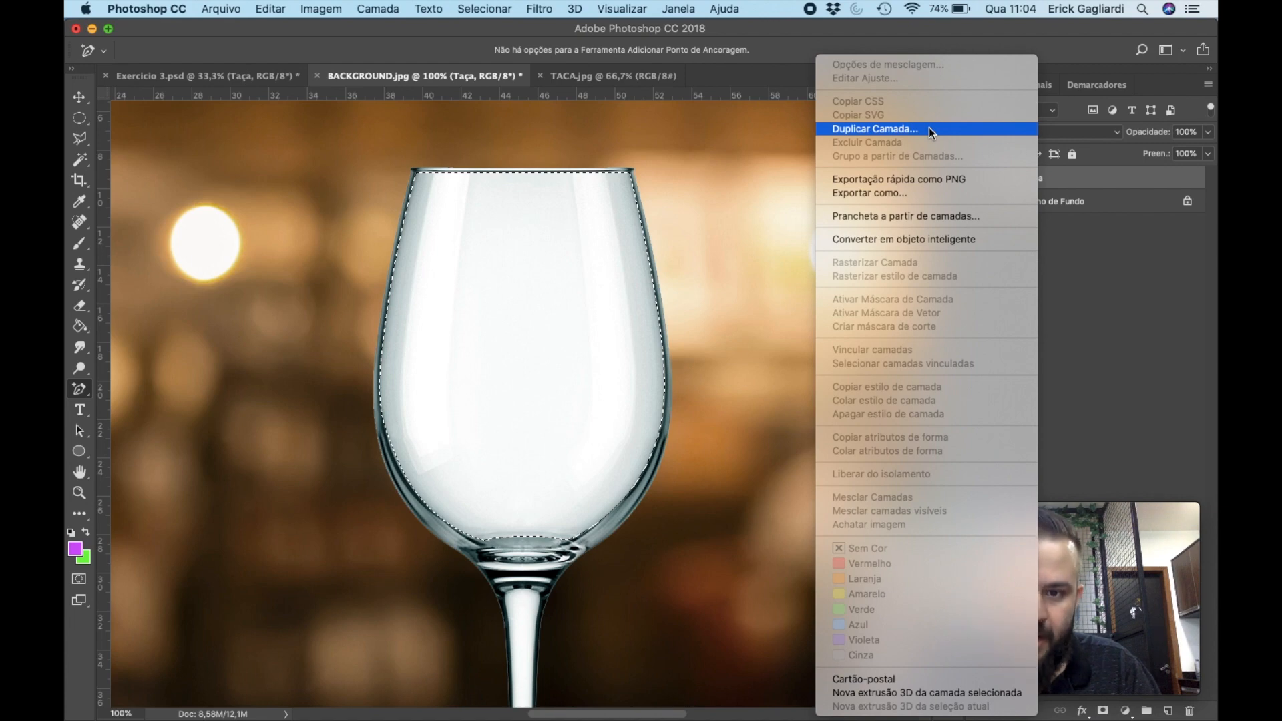
click(1060, 180)
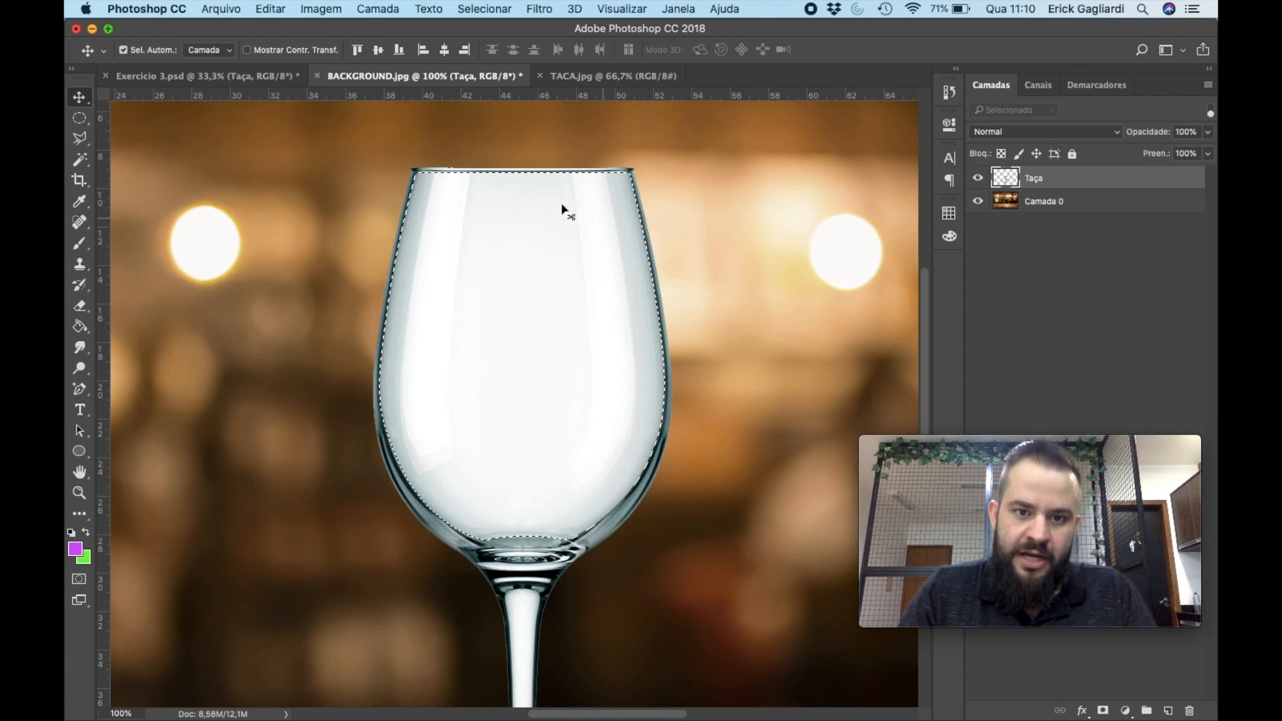
right_click(1042, 177)
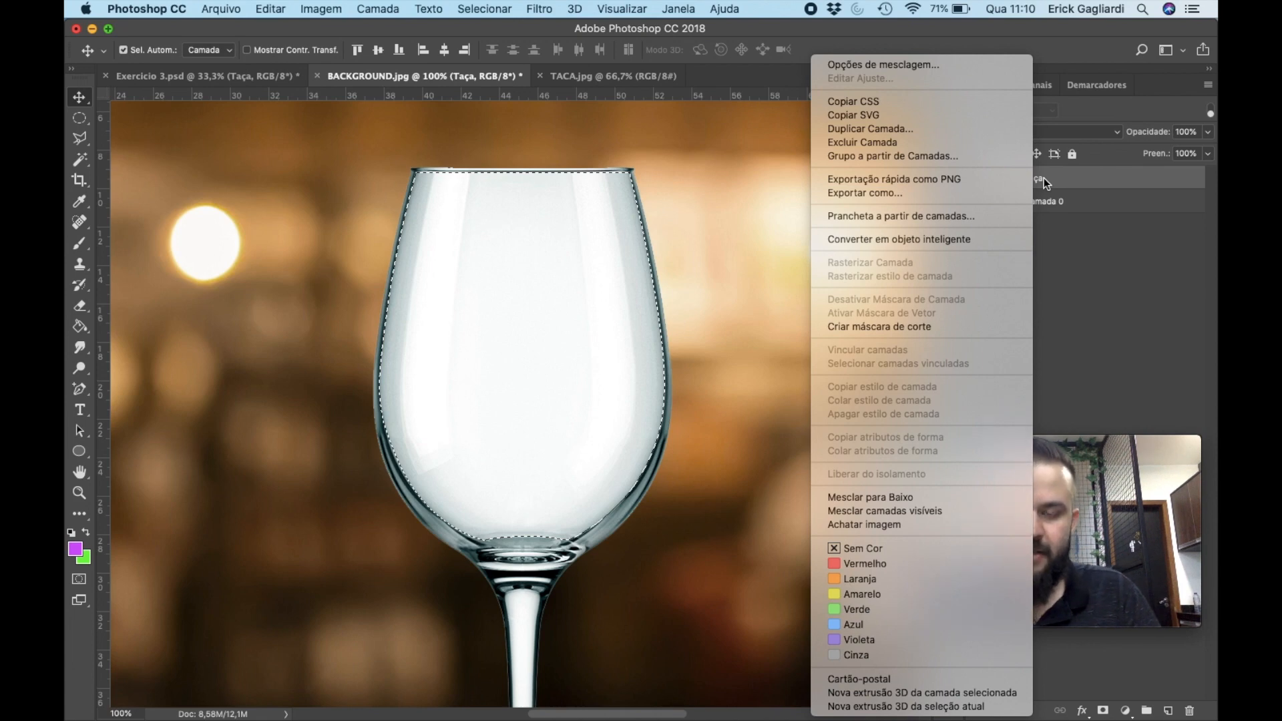
click(908, 128)
click(734, 326)
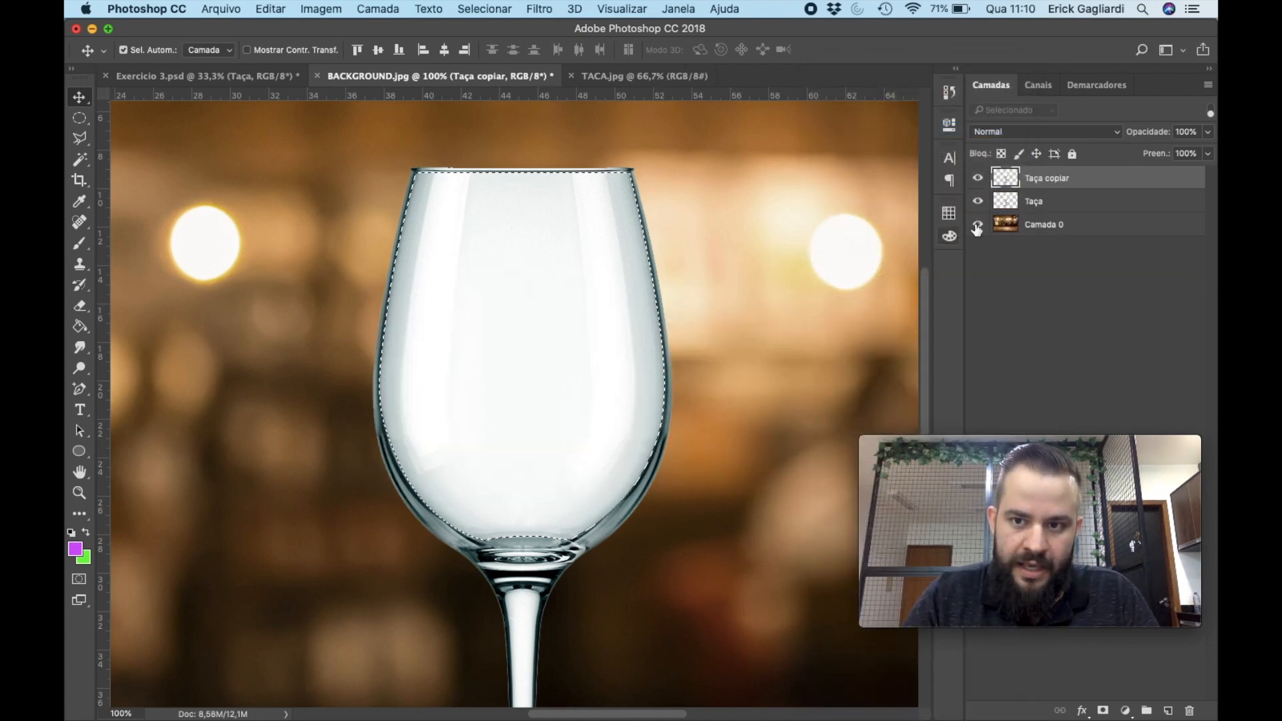
Mask the Taça copiar layer to the bowl selection, and check the masked interior by briefly hiding the Taça layer.
mouse_move(1039, 508)
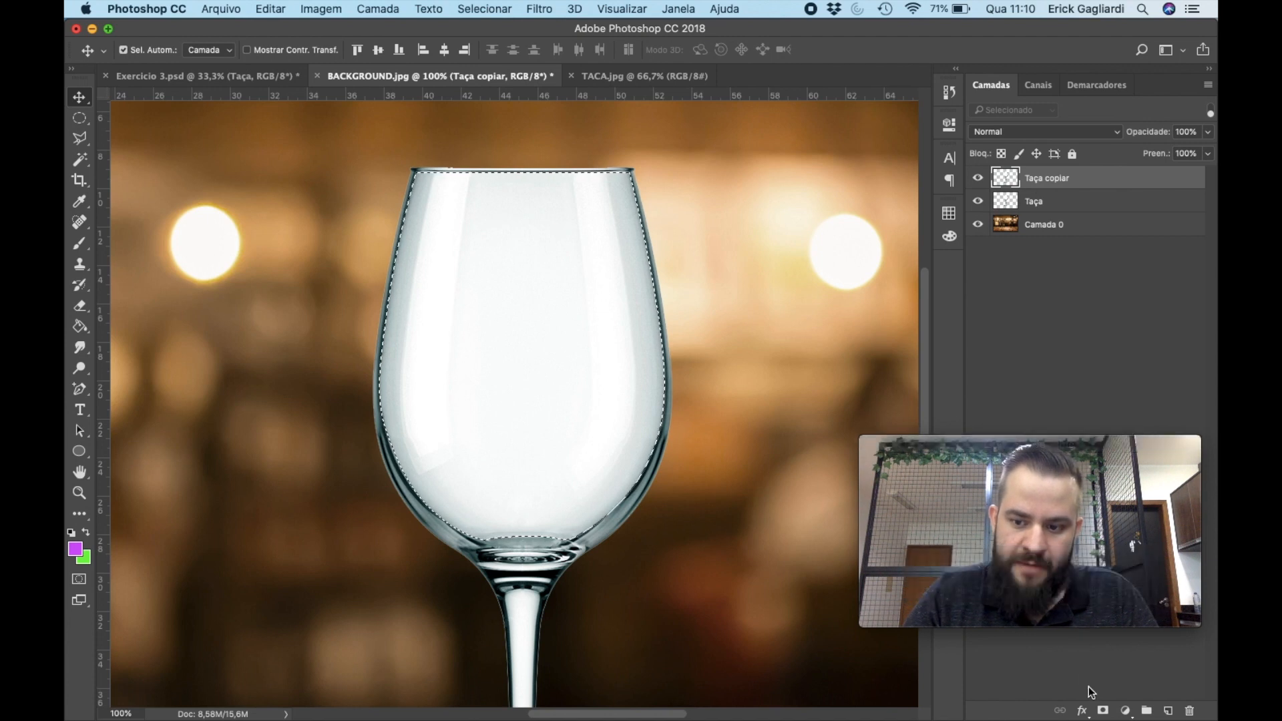
click(1103, 711)
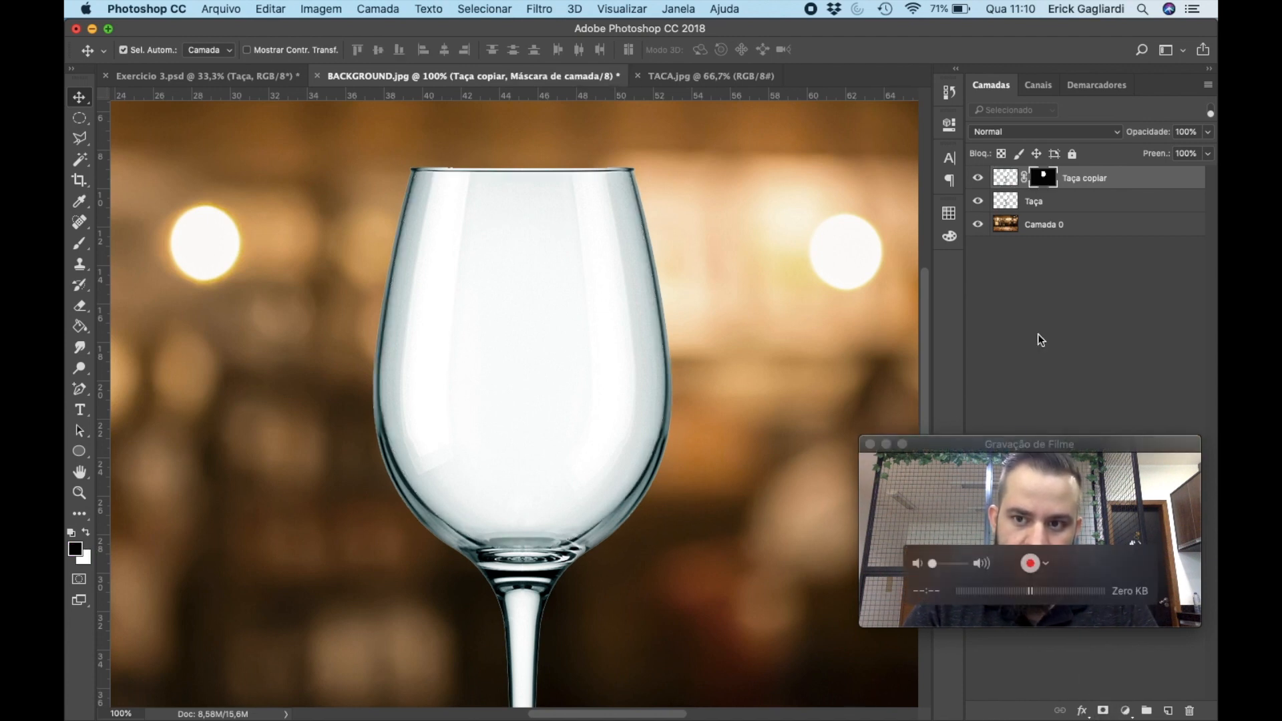
click(979, 201)
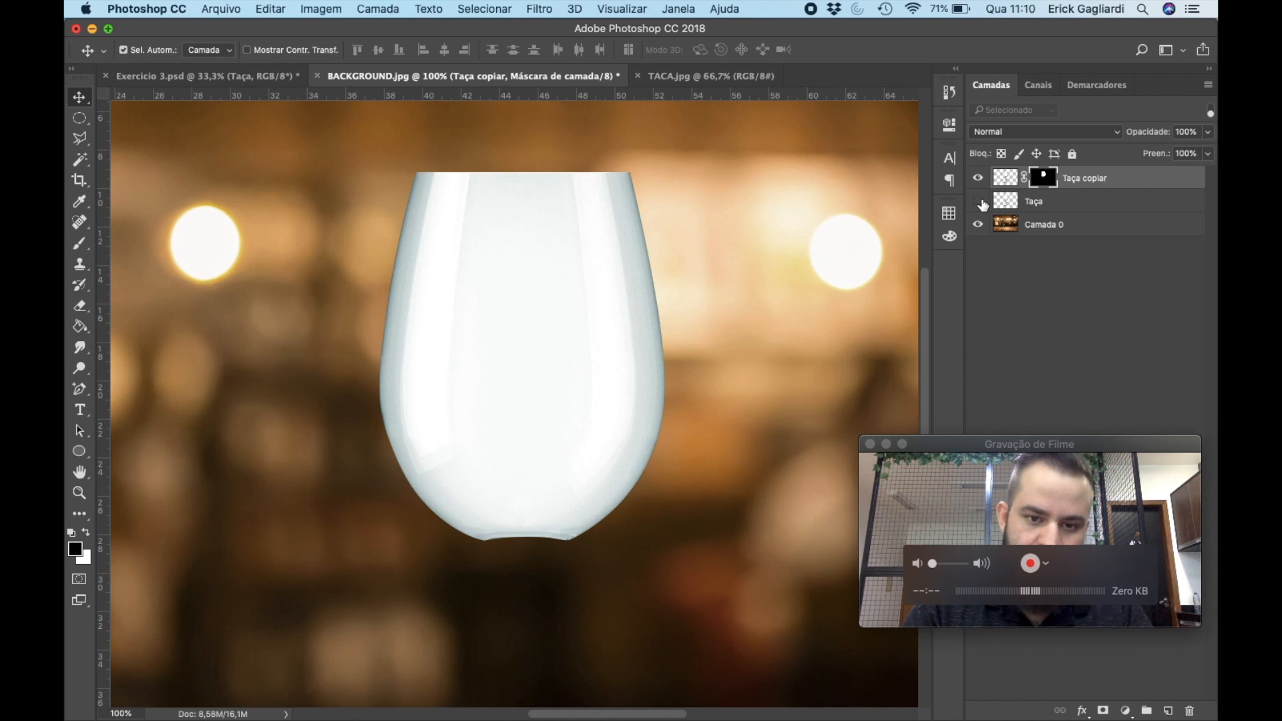
click(978, 201)
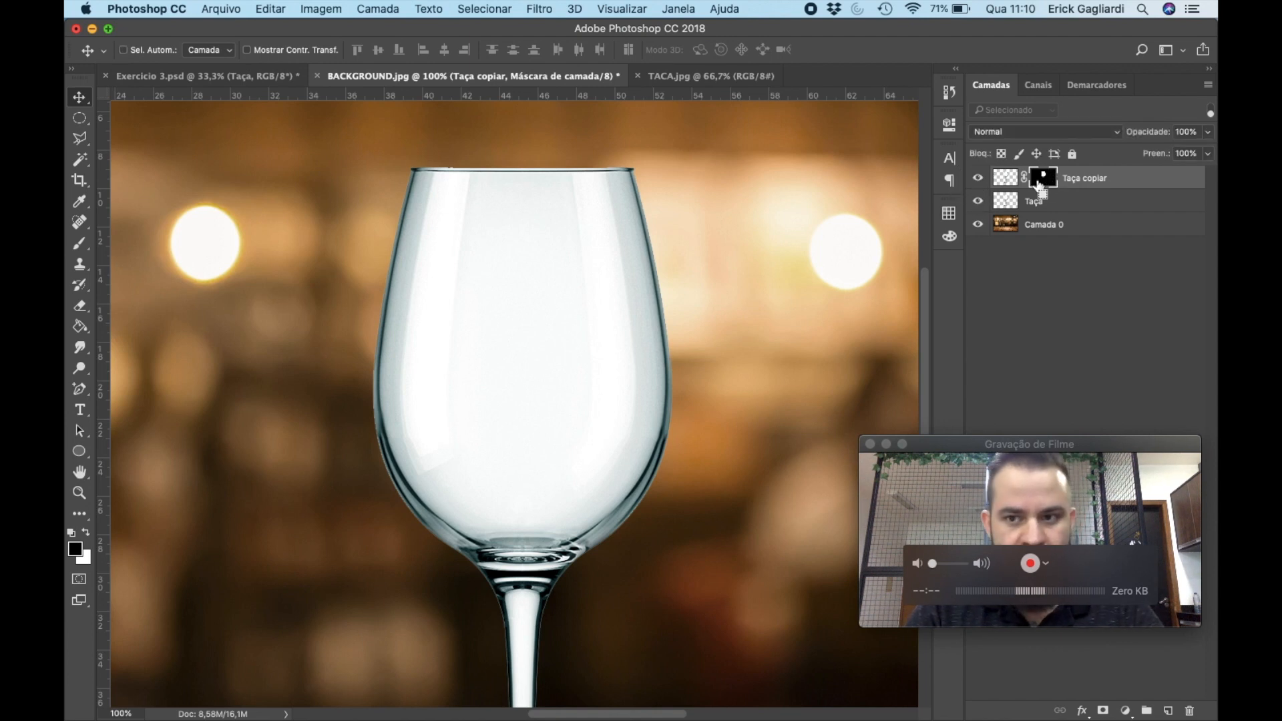
Hide Taça copiar and delete the bowl interior from the Taça layer using the copy's mask as the selection, and deselect.
super+click(1045, 182)
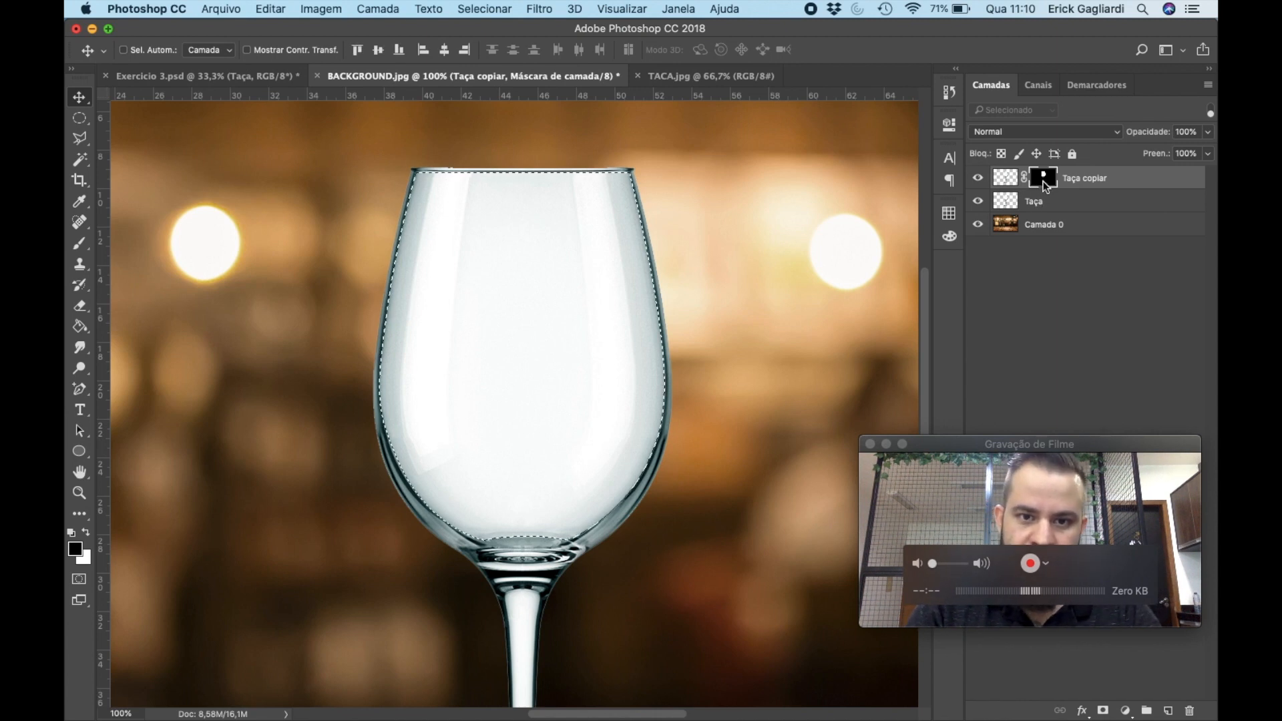
click(979, 178)
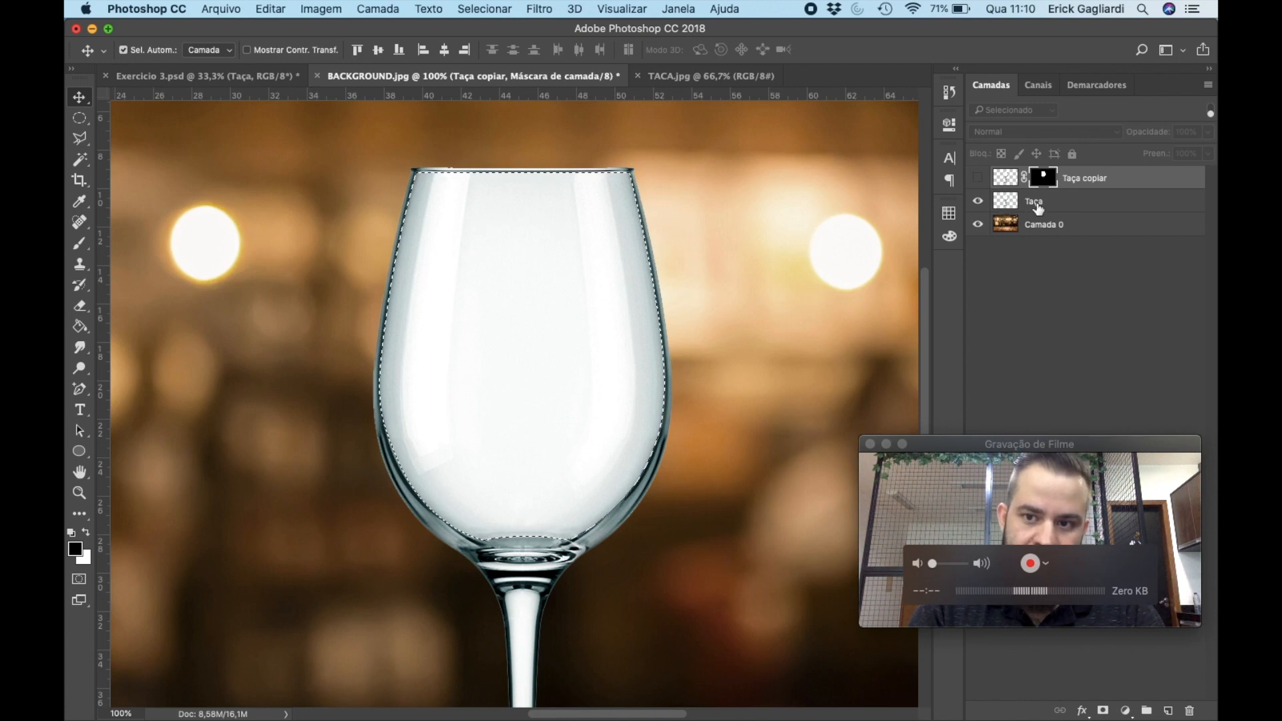
click(1041, 204)
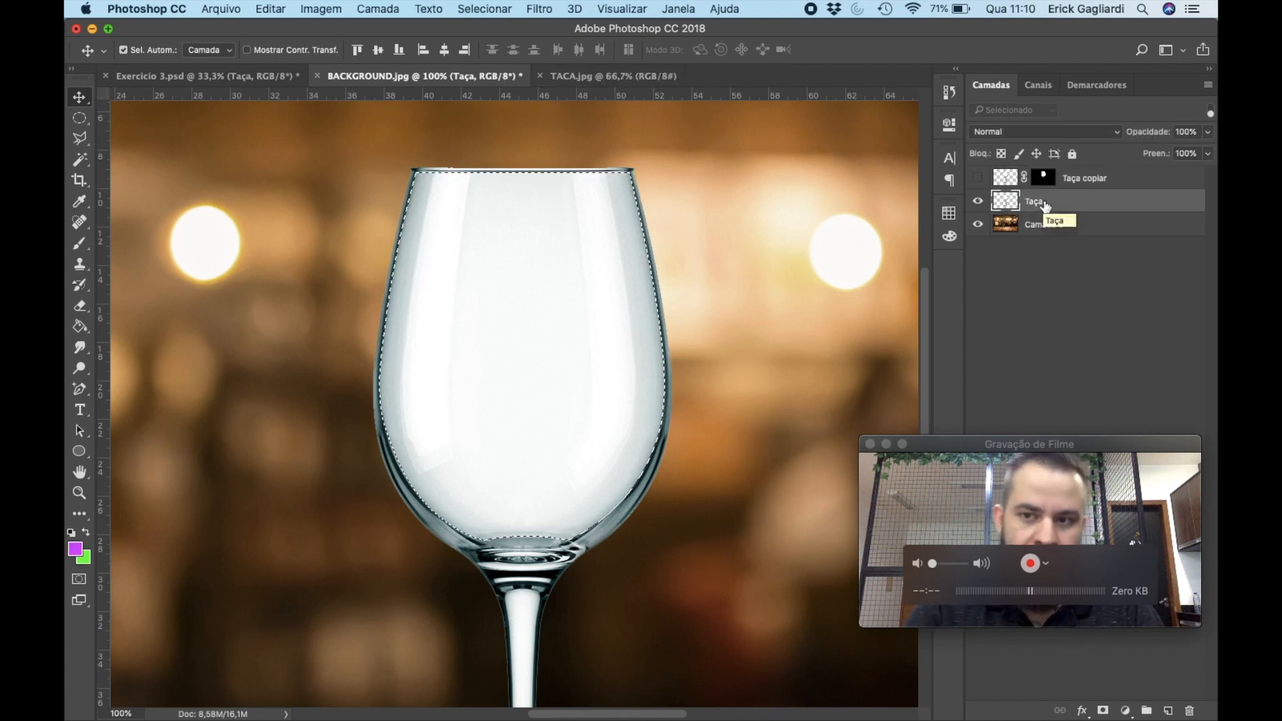
key(Delete)
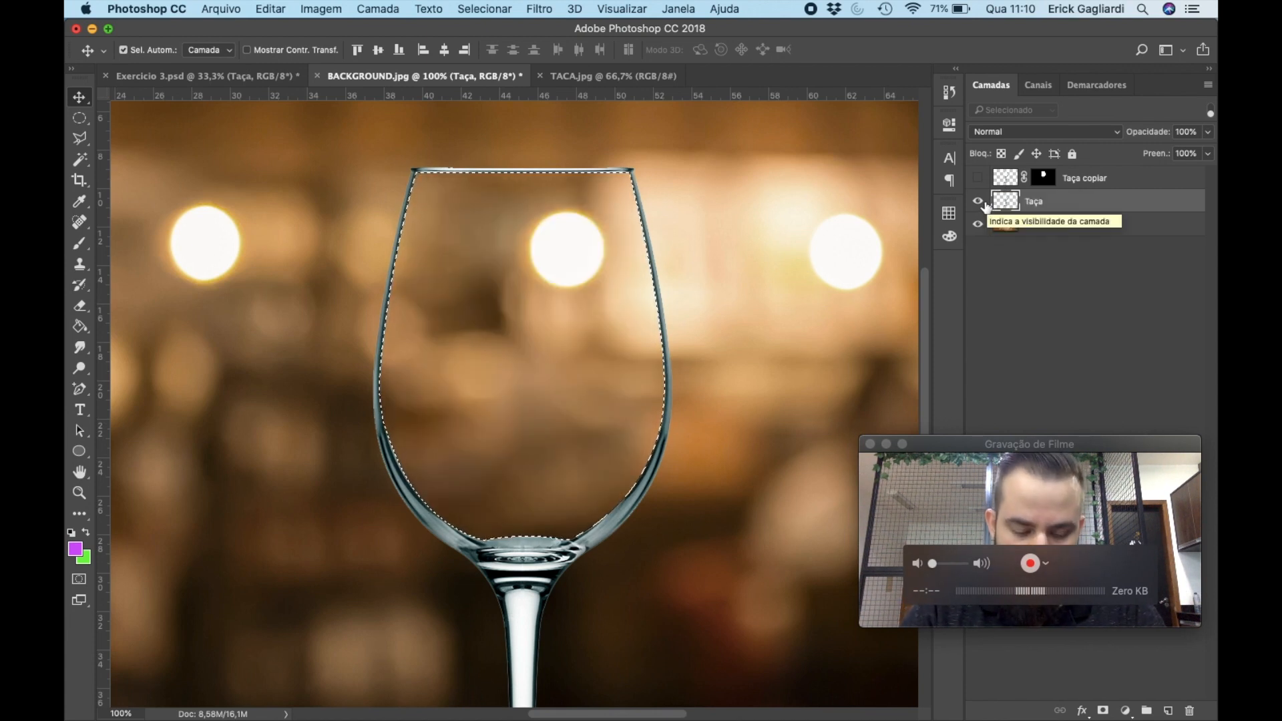
key(super+d)
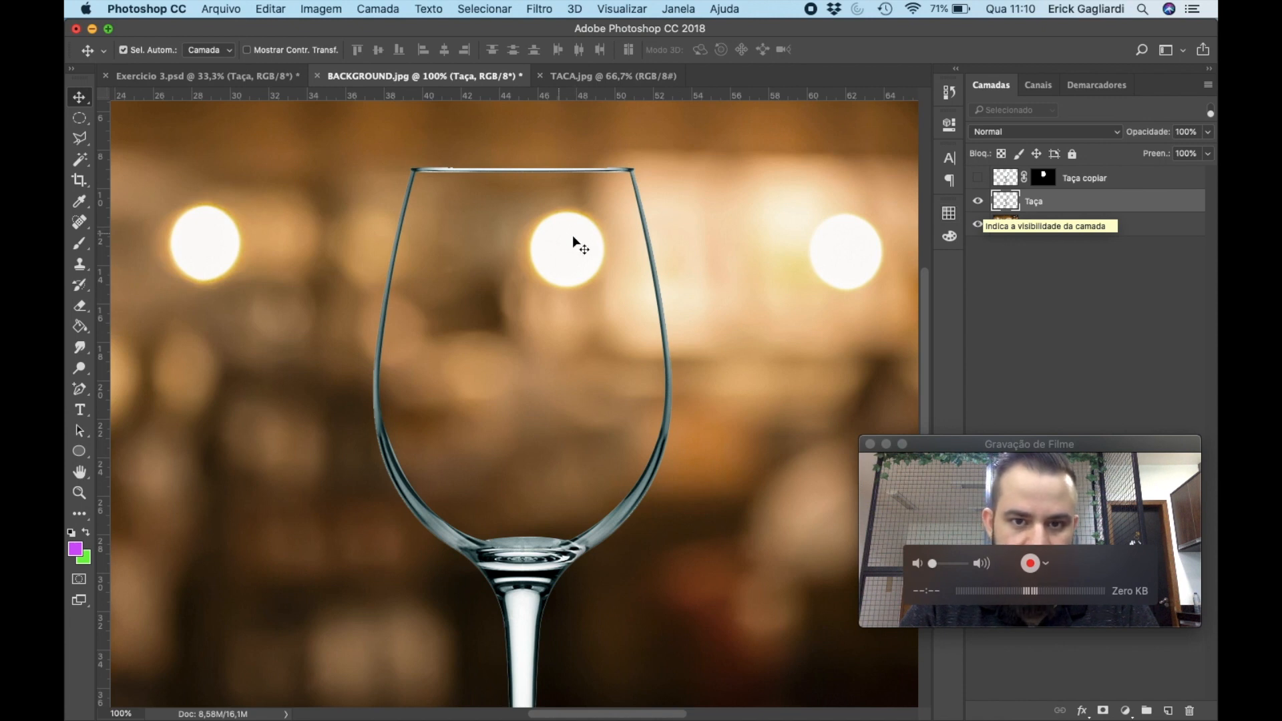
Show the Taça copiar layer again and hide Taça to view the bowl interior on its own.
click(978, 178)
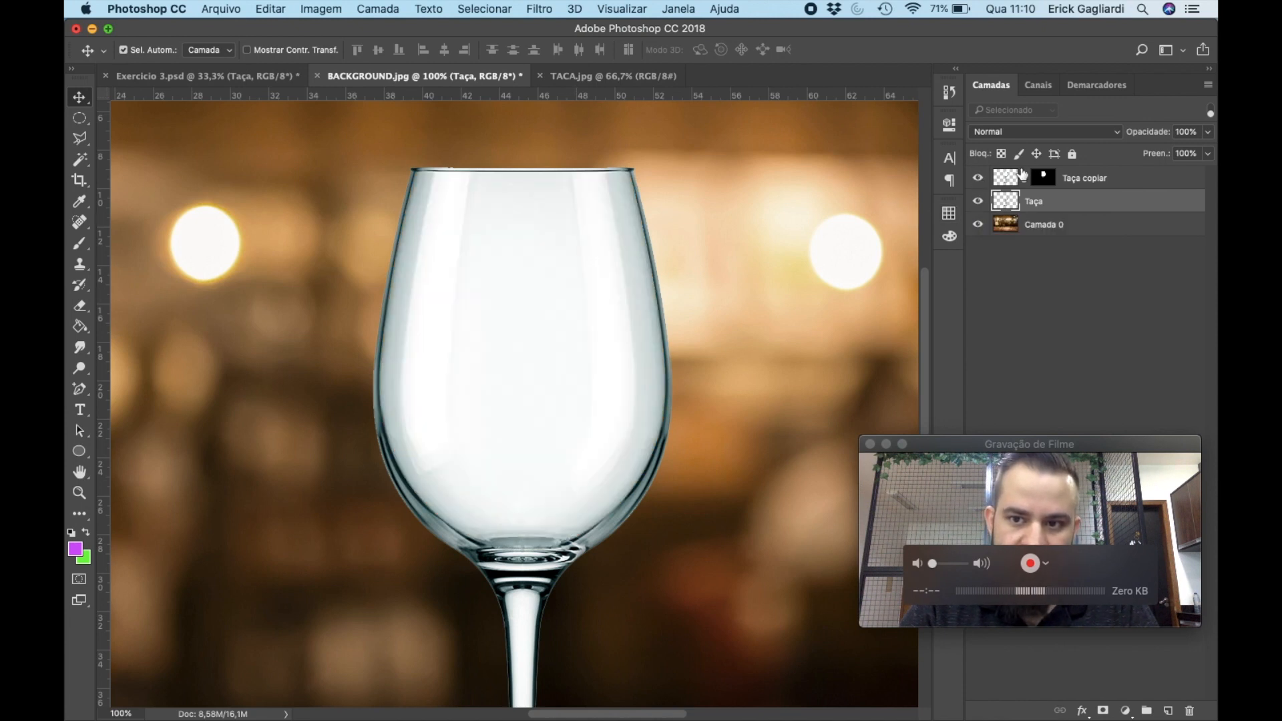
click(979, 201)
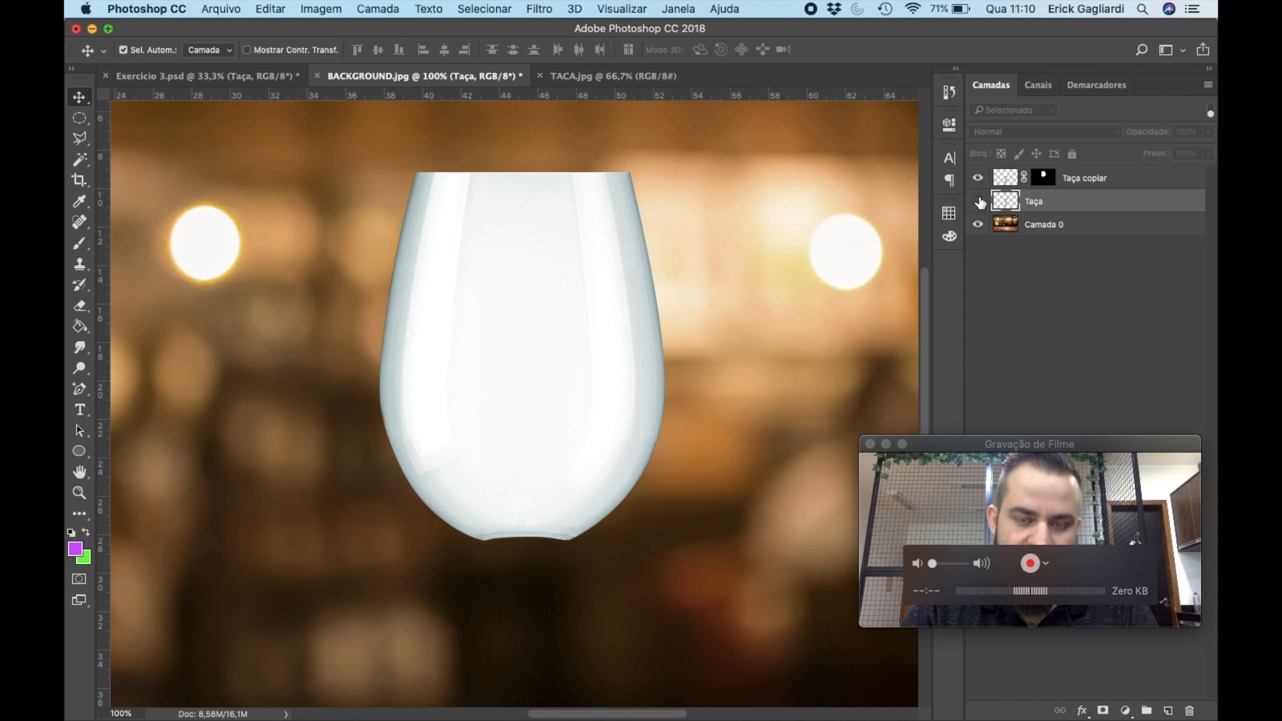
Show the Taça layer again and set the Taça copiar layer's opacity to 20%.
click(979, 201)
click(1013, 177)
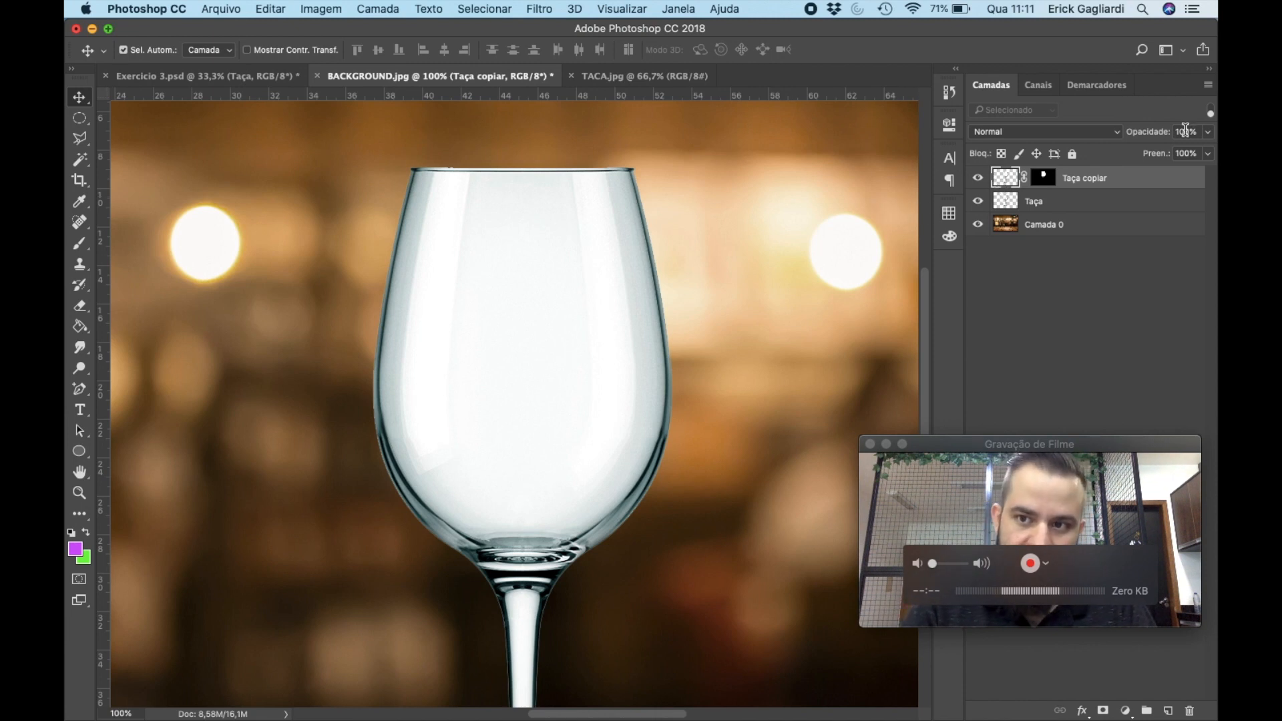
click(1207, 134)
drag(1164, 154, 1138, 151)
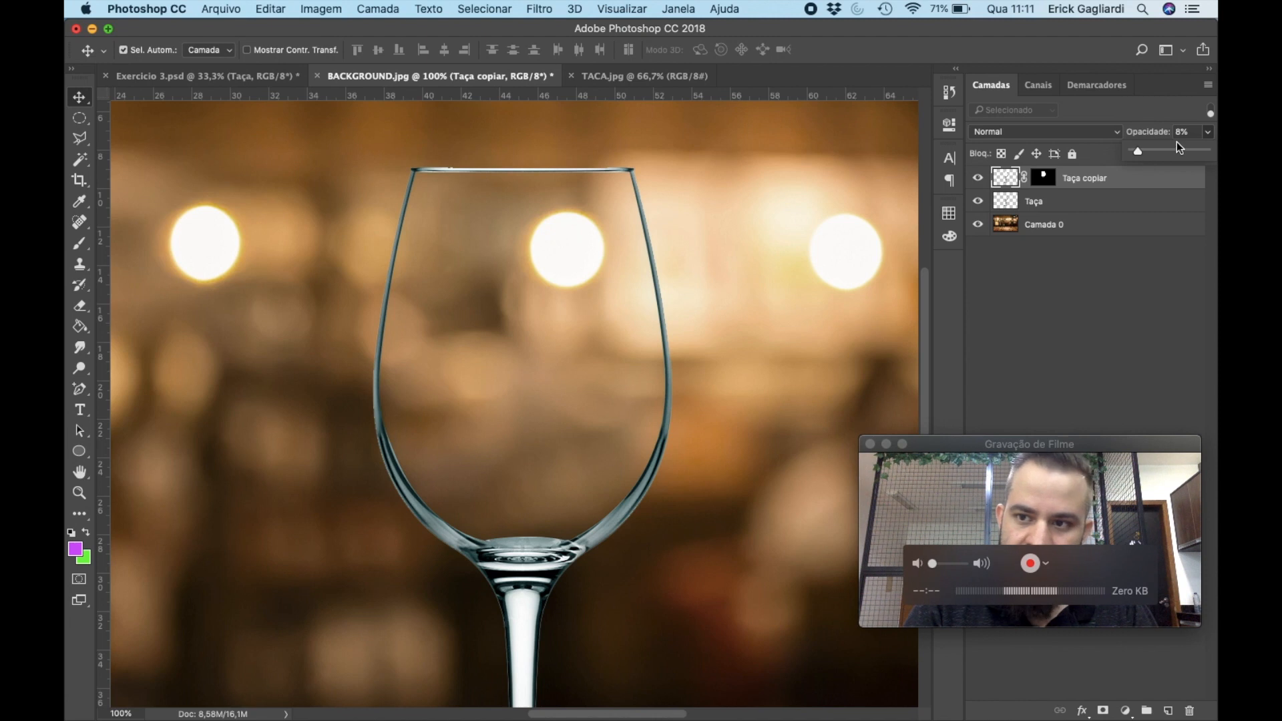
drag(1137, 154, 1145, 157)
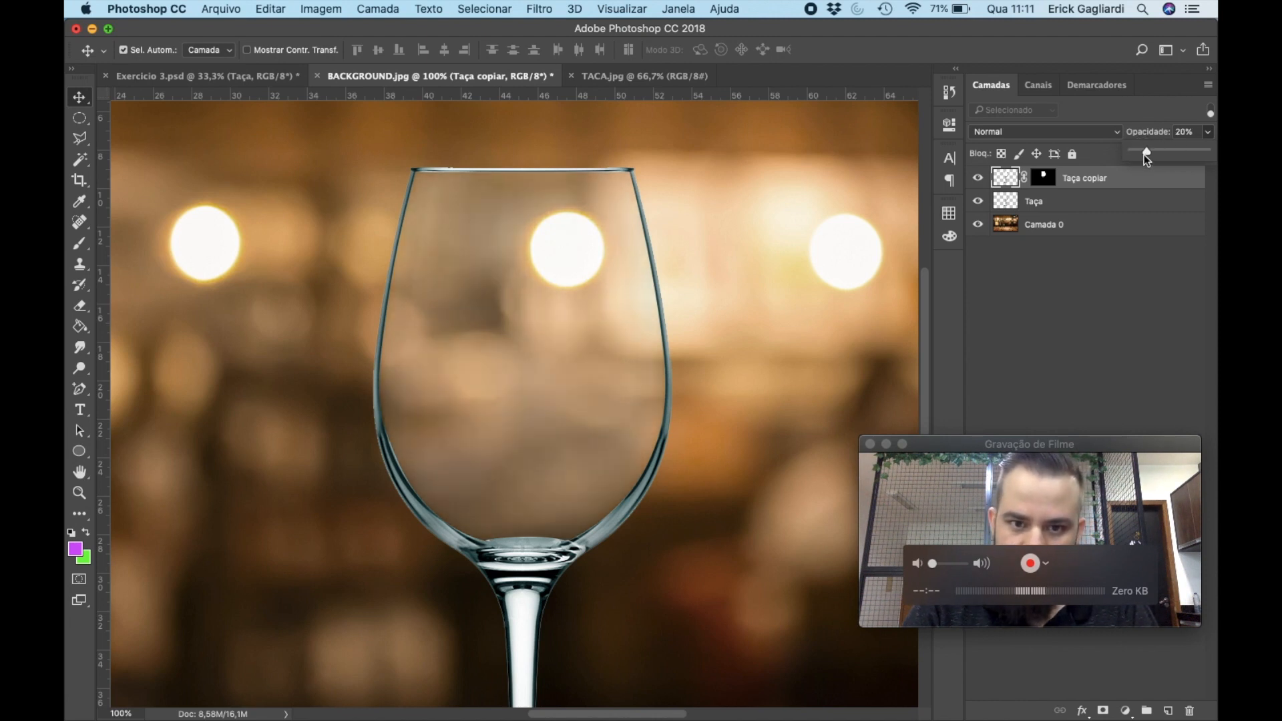
Rename the Taça copiar layer holding the bowl interior as Topo.
click(1037, 202)
scroll(540, 411, up, 2)
scroll(550, 524, down, 10)
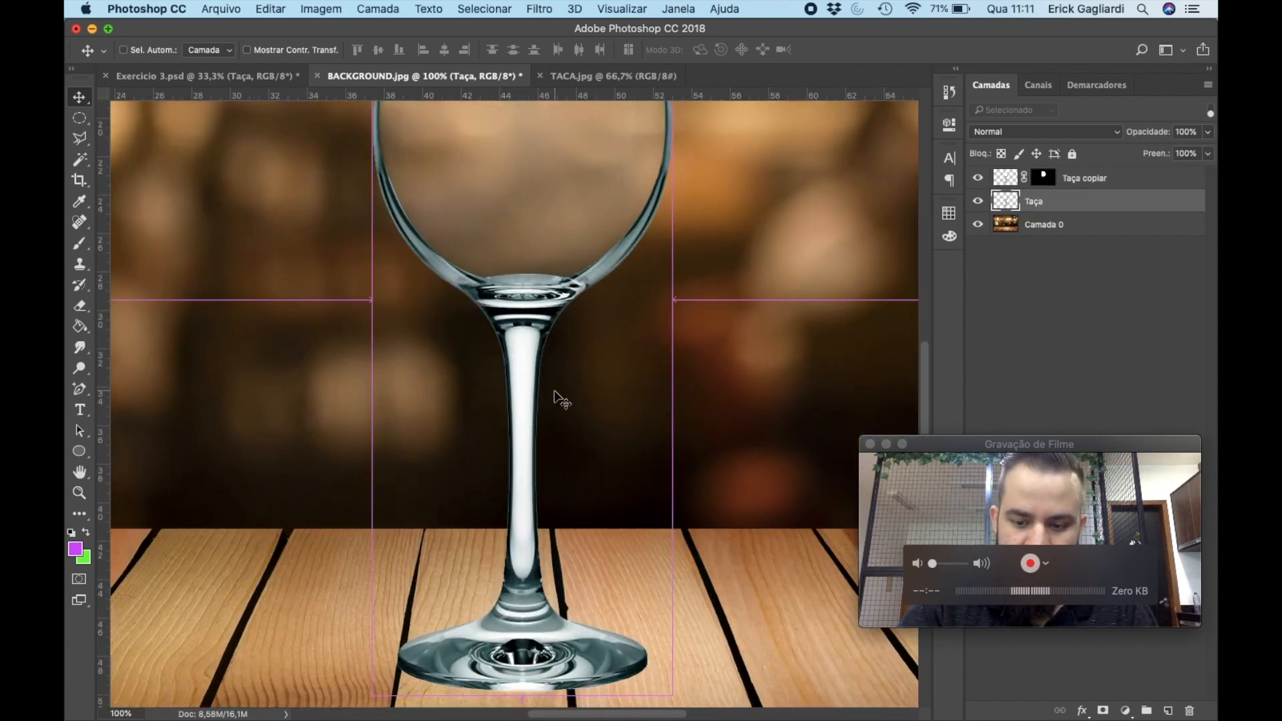
key(super+equal)
scroll(547, 374, up, 2)
scroll(547, 373, down, 2)
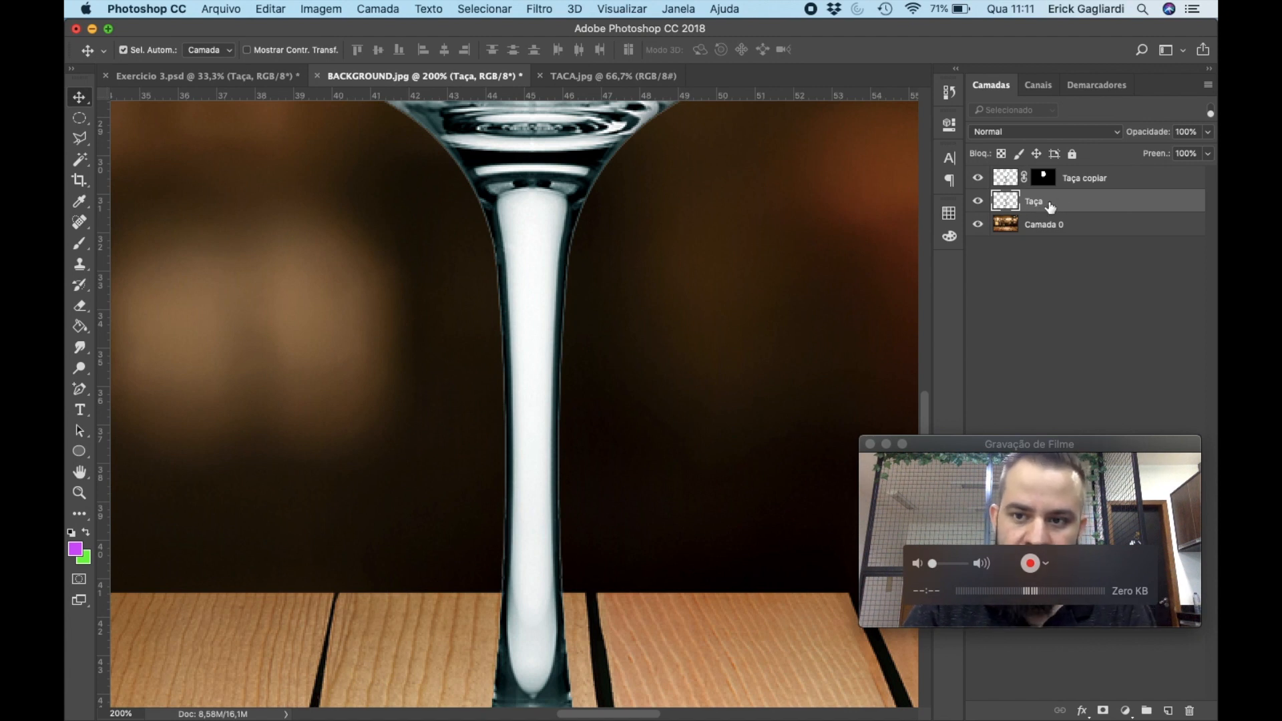
double_click(1093, 178)
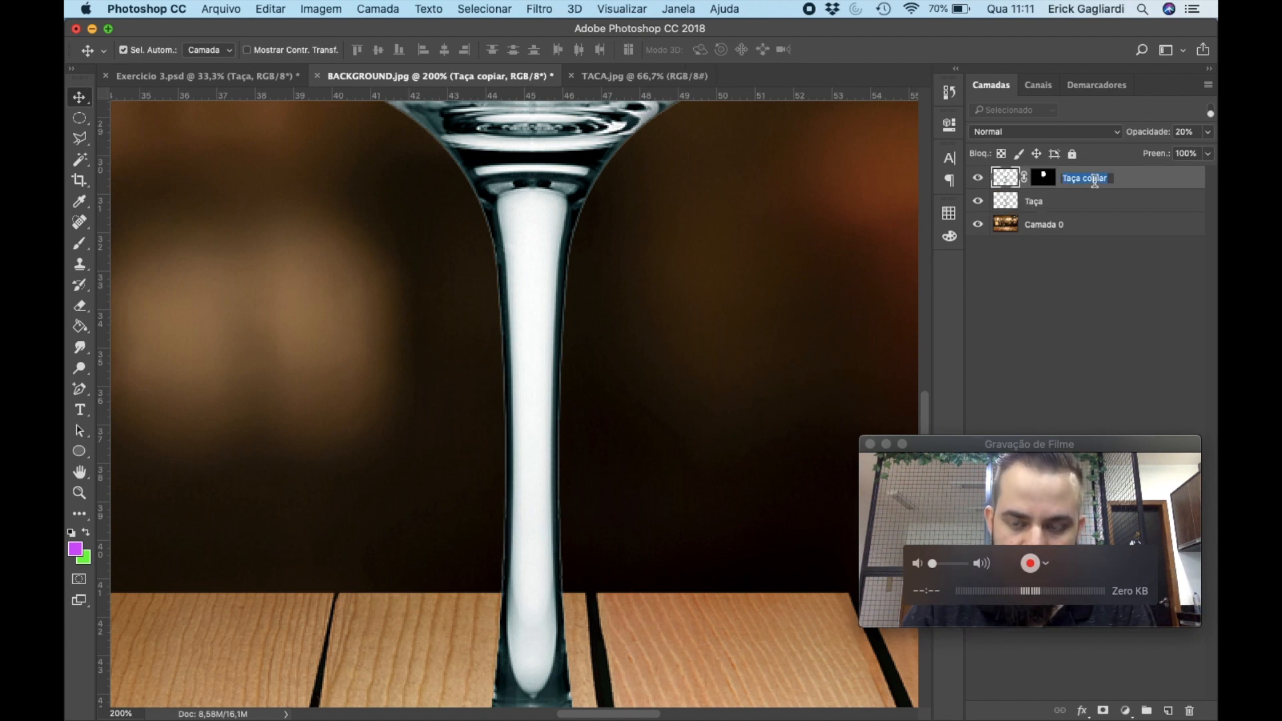
text(Topo)
key(Return)
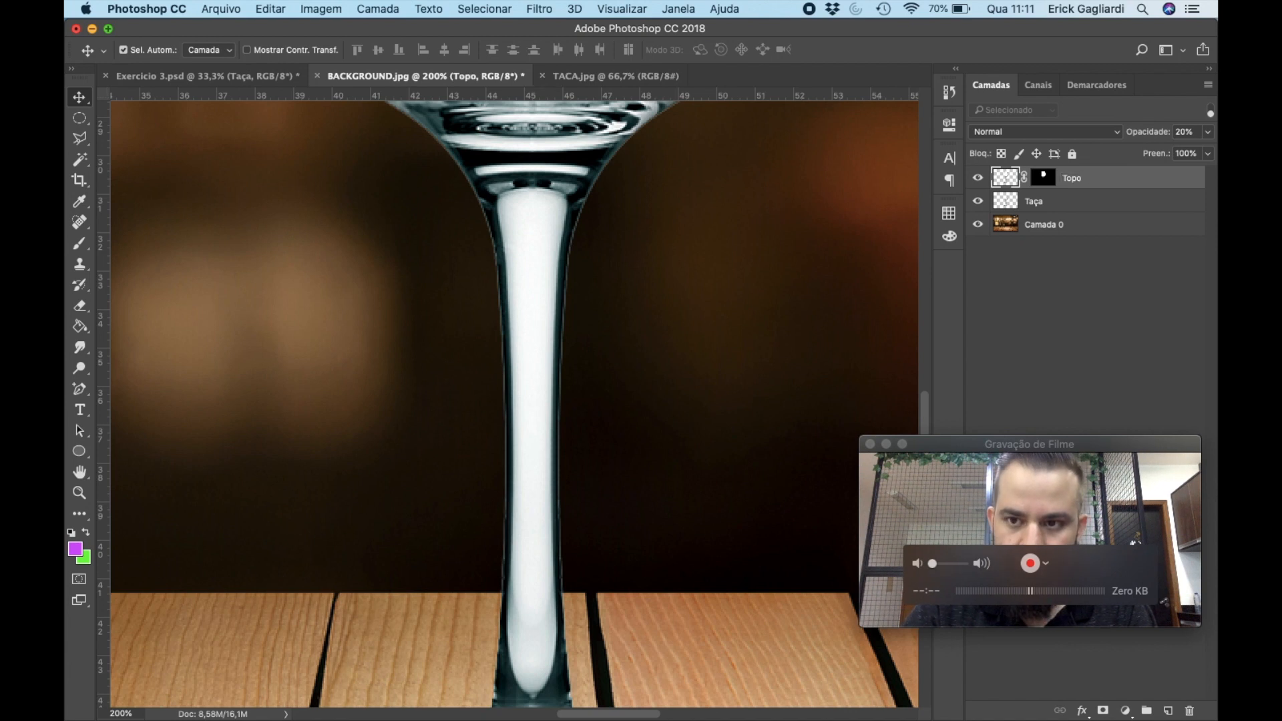
With the Taça layer selected, draw a rough closed triangular Pen path around the white interior of the stem.
click(1062, 203)
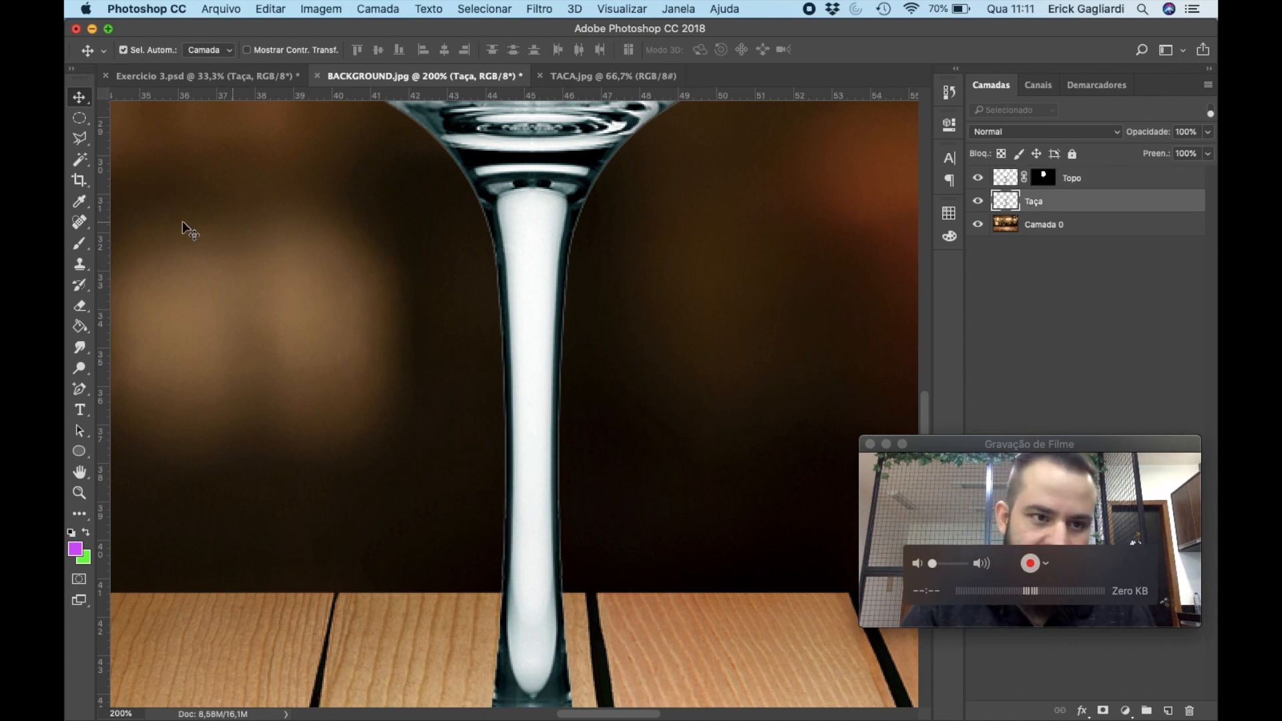
click(80, 390)
click(157, 381)
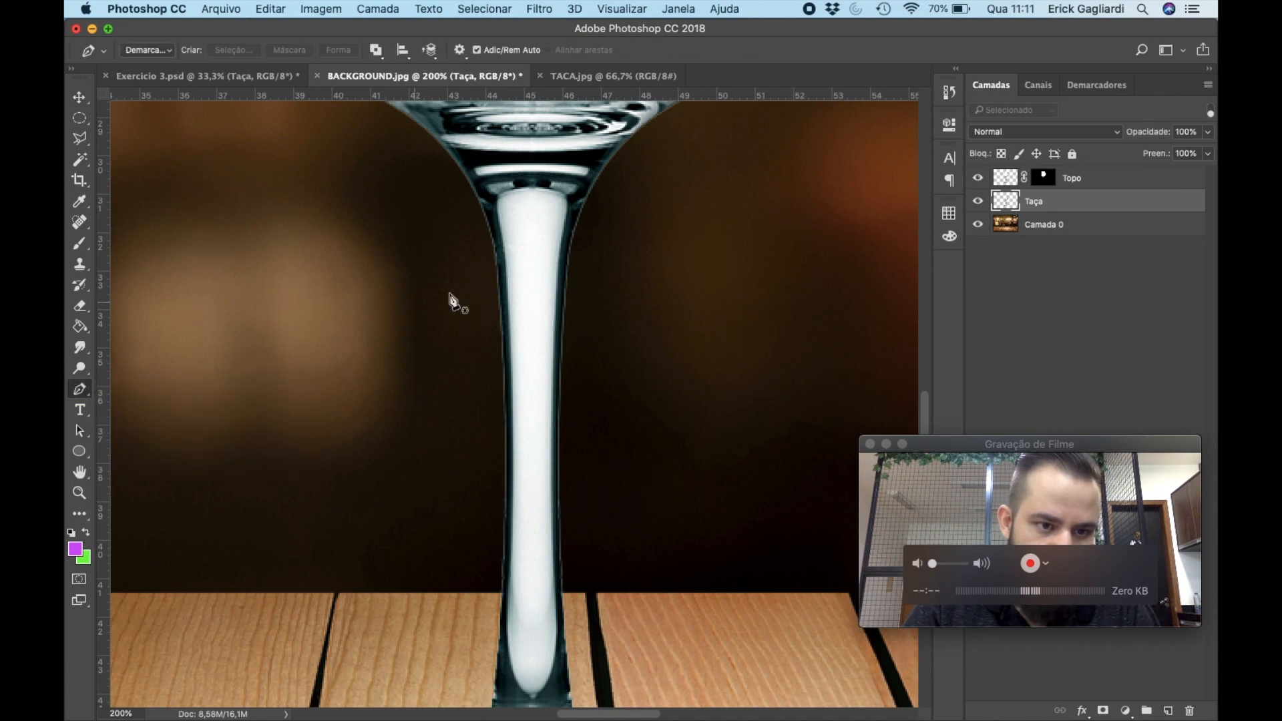
click(500, 196)
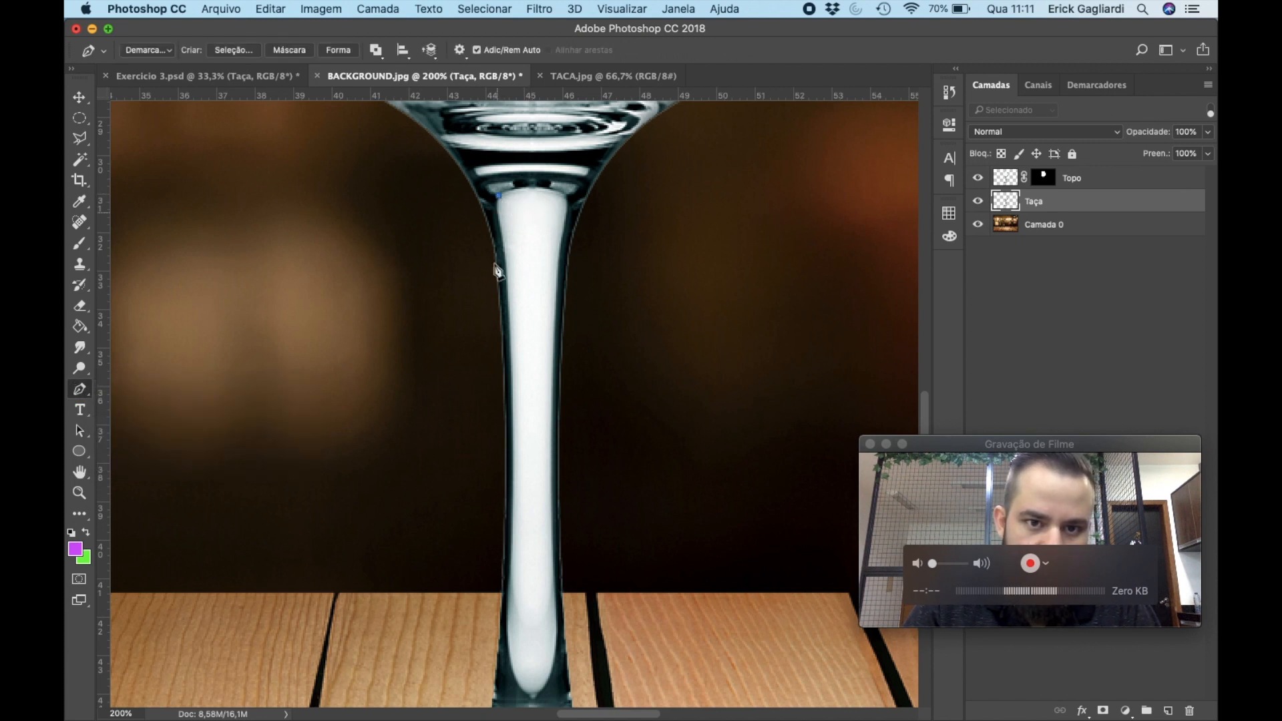
click(534, 694)
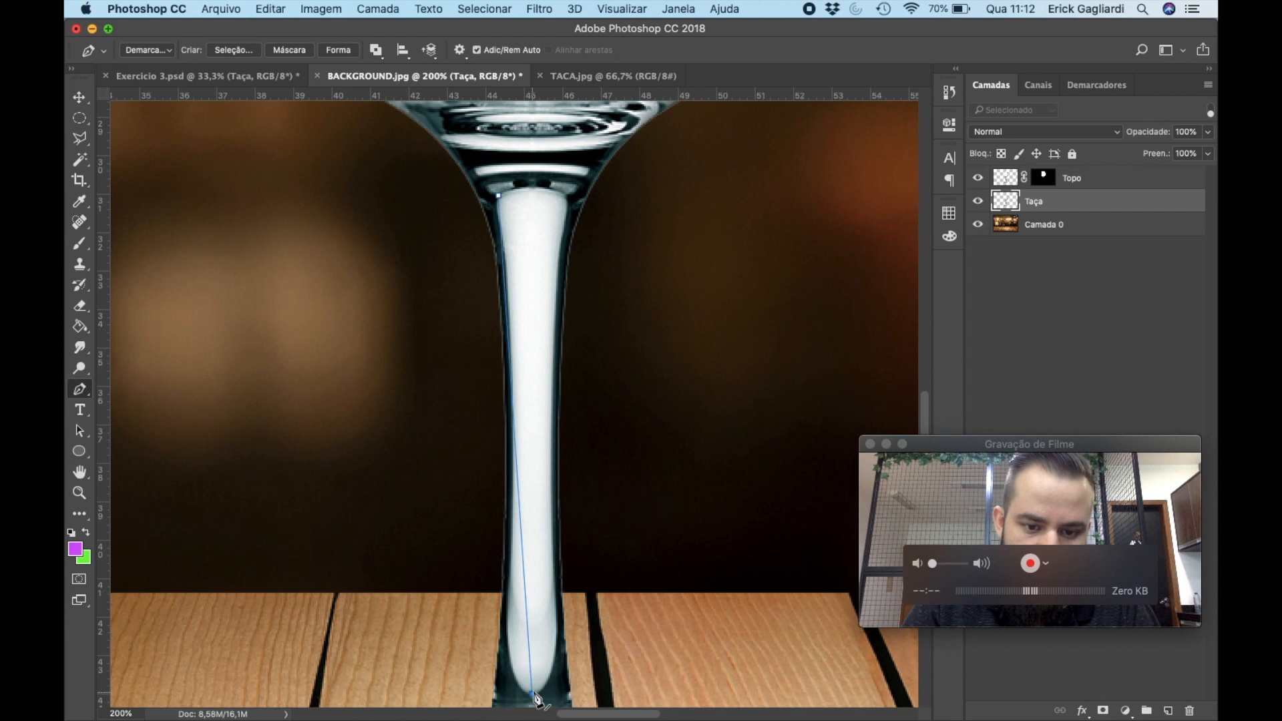
click(568, 201)
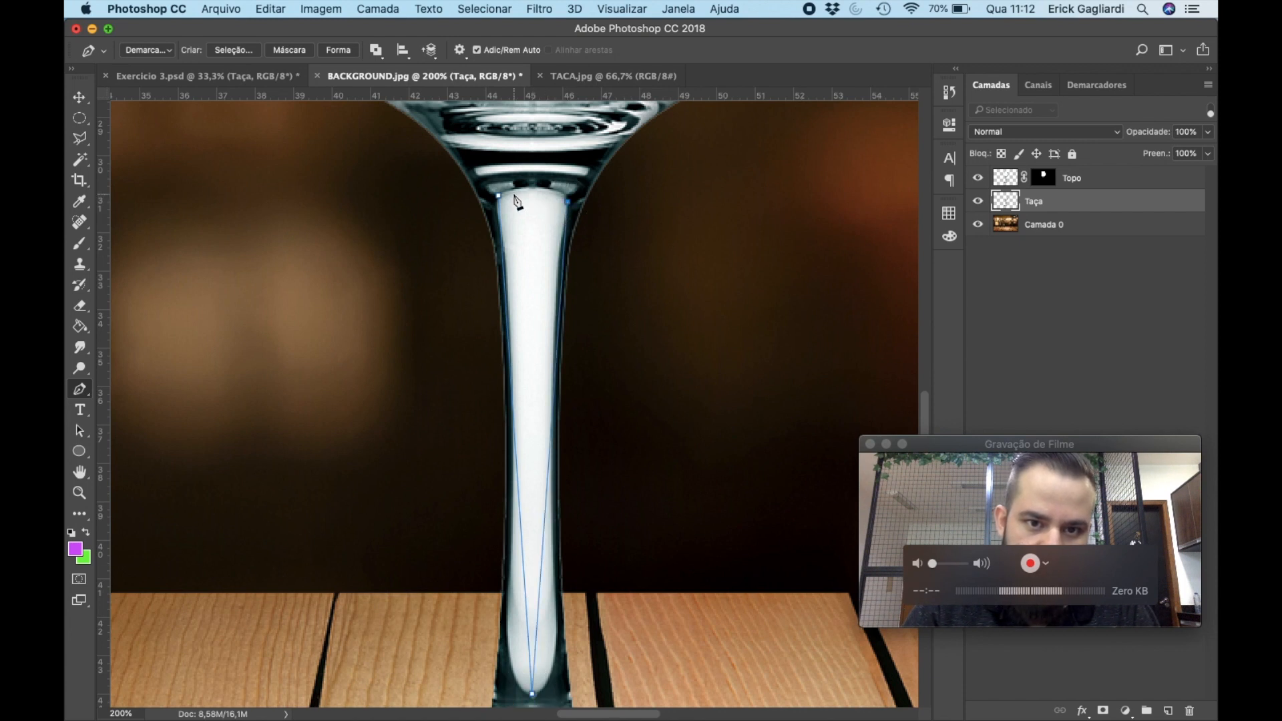
Add anchor points to the path's upper edge and right side, bending them to follow the stem's white interior.
right_click(91, 387)
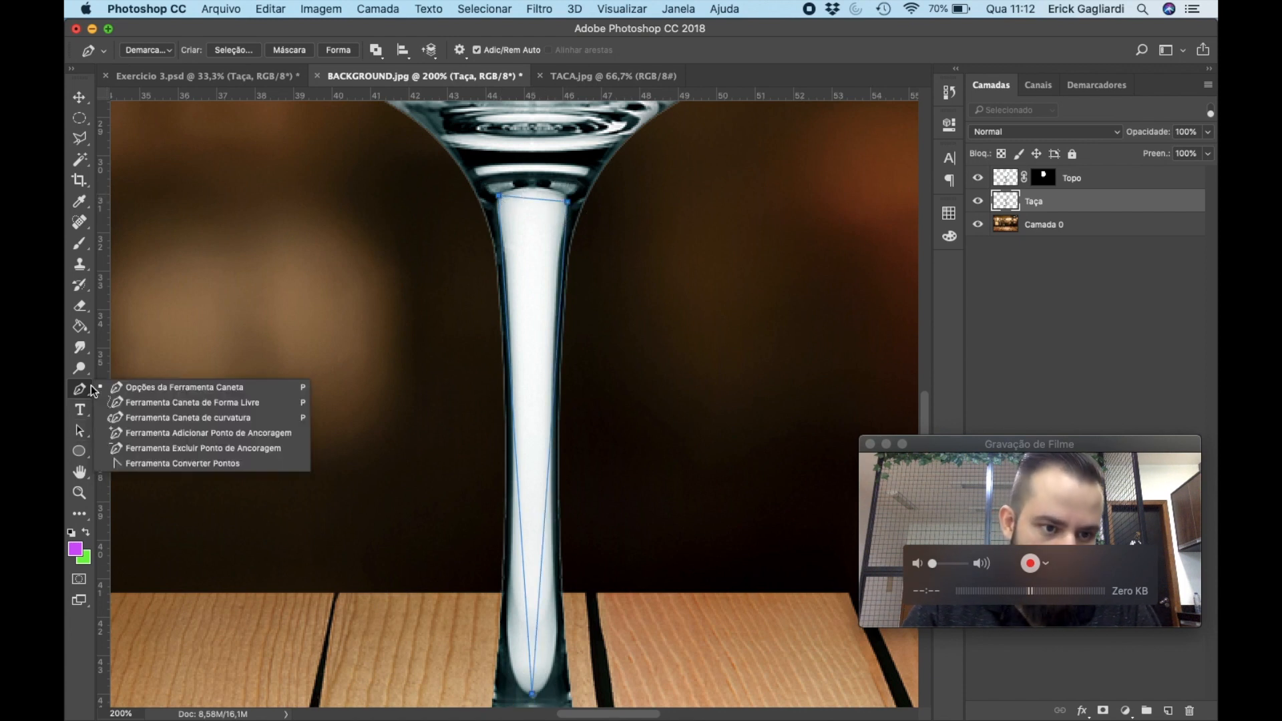
click(175, 439)
drag(531, 198, 566, 193)
drag(535, 663, 553, 660)
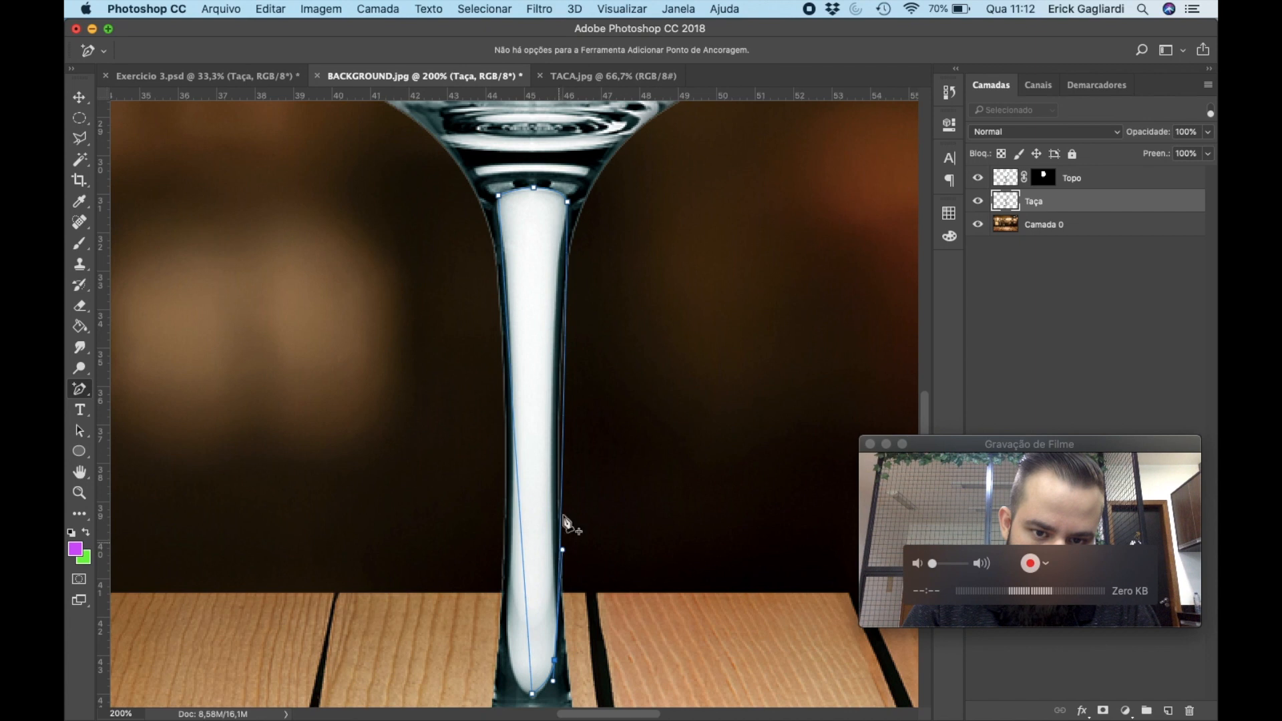
drag(563, 457, 550, 443)
key(super+equal)
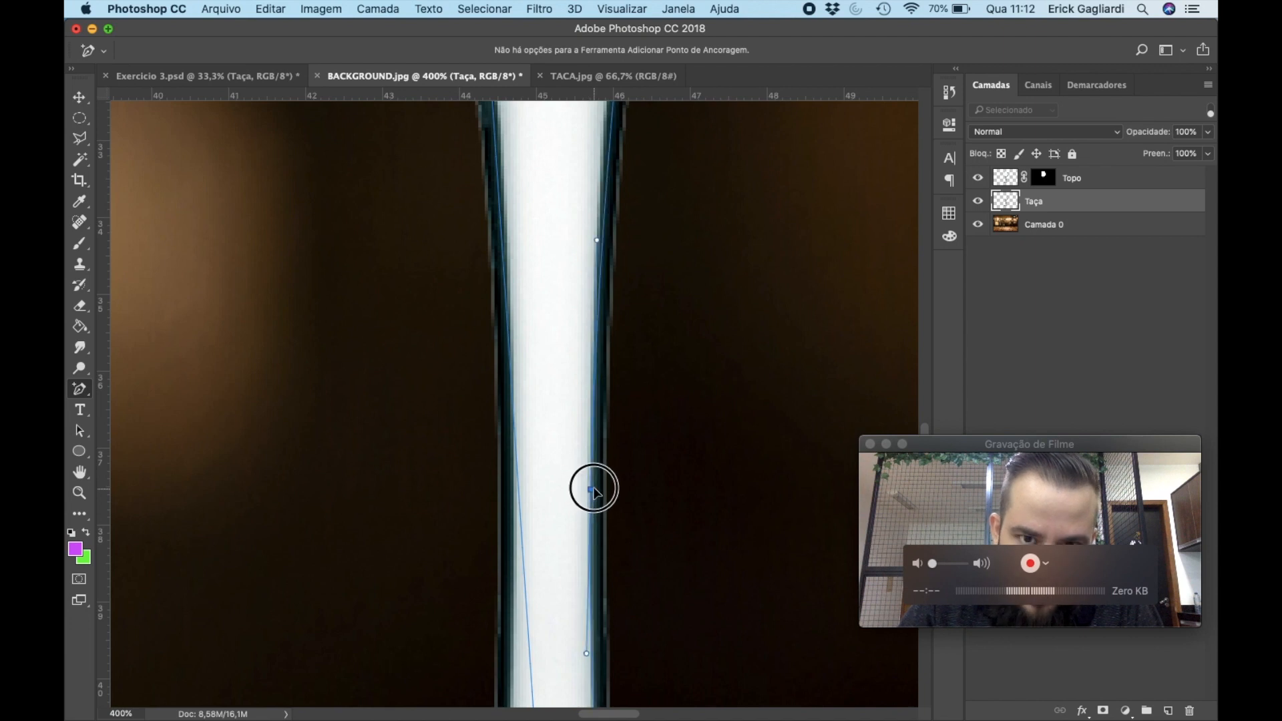
drag(690, 309, 645, 486)
click(587, 342)
drag(587, 342, 581, 334)
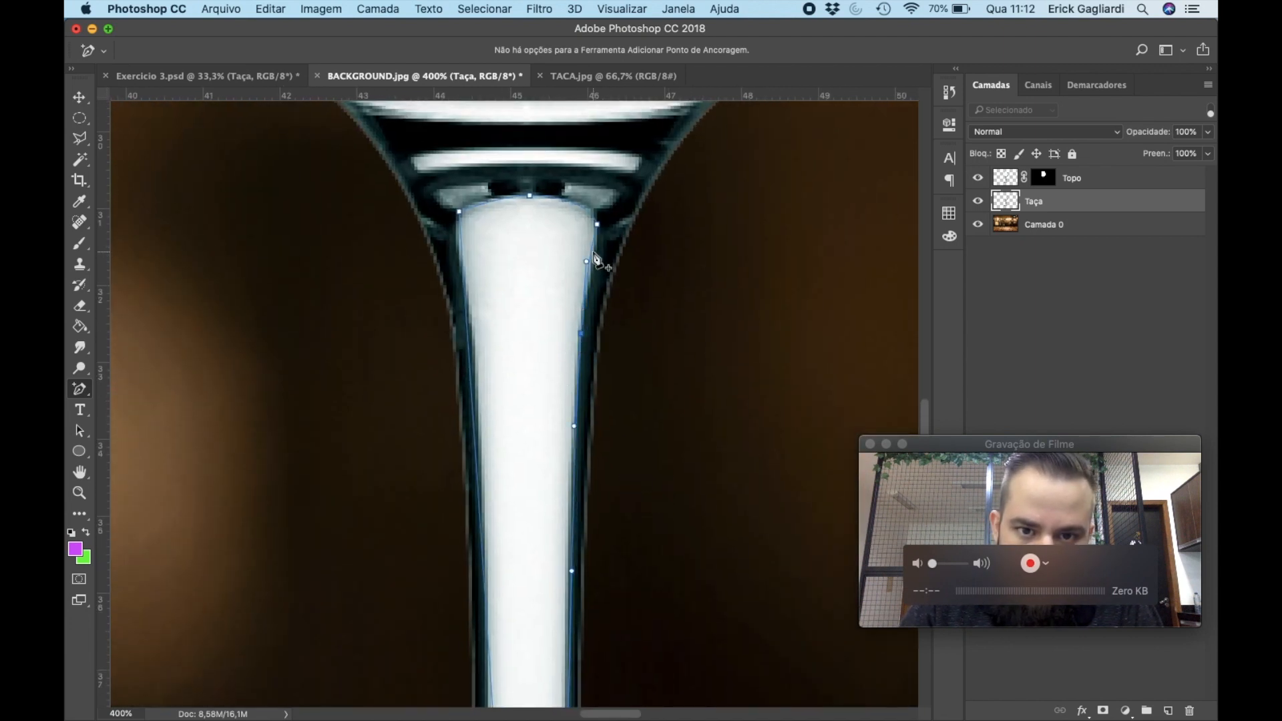
Refine the path's lower right curve and fit its lower tip and left side to the stem's white interior with added anchor points.
scroll(593, 258, down, 15)
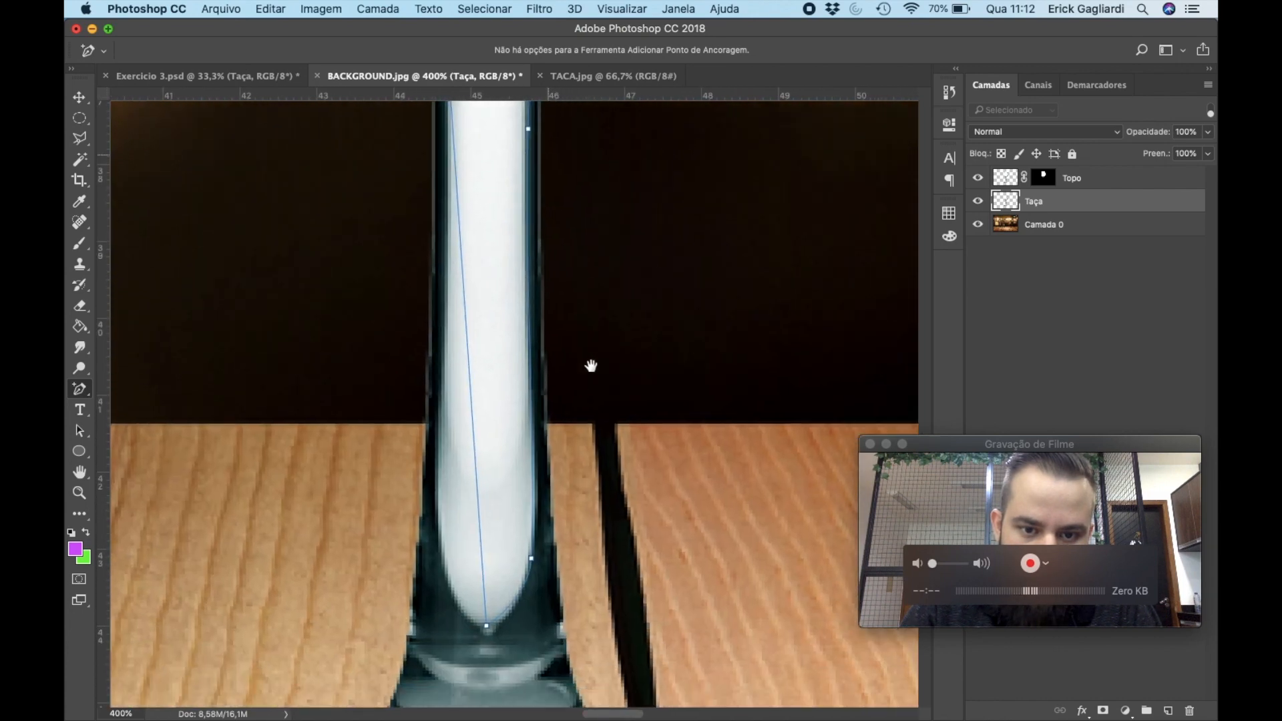
scroll(591, 365, down, 2)
drag(524, 557, 521, 557)
drag(519, 494, 473, 452)
drag(474, 498, 482, 544)
drag(497, 387, 486, 651)
drag(452, 348, 470, 350)
Fit the path's upper left side and rounded upper corners to the stem interior with additional anchor points.
drag(494, 247, 502, 485)
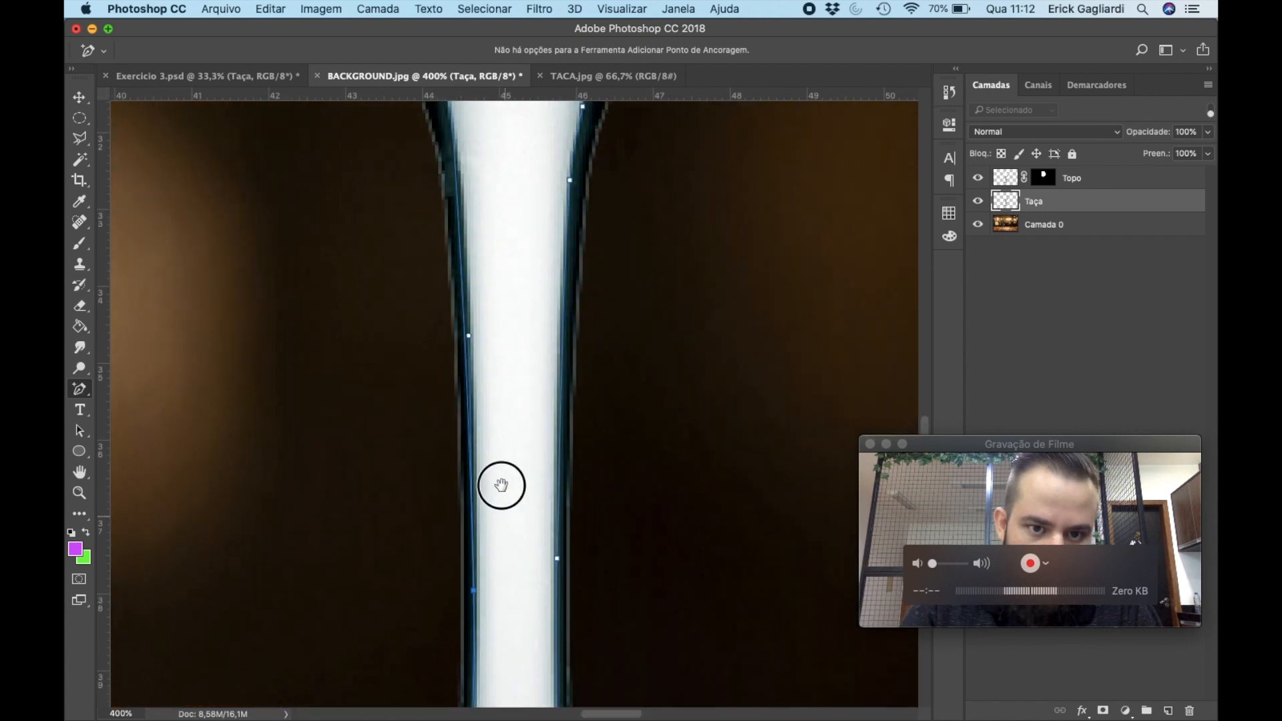
drag(463, 274, 501, 437)
drag(457, 322, 453, 330)
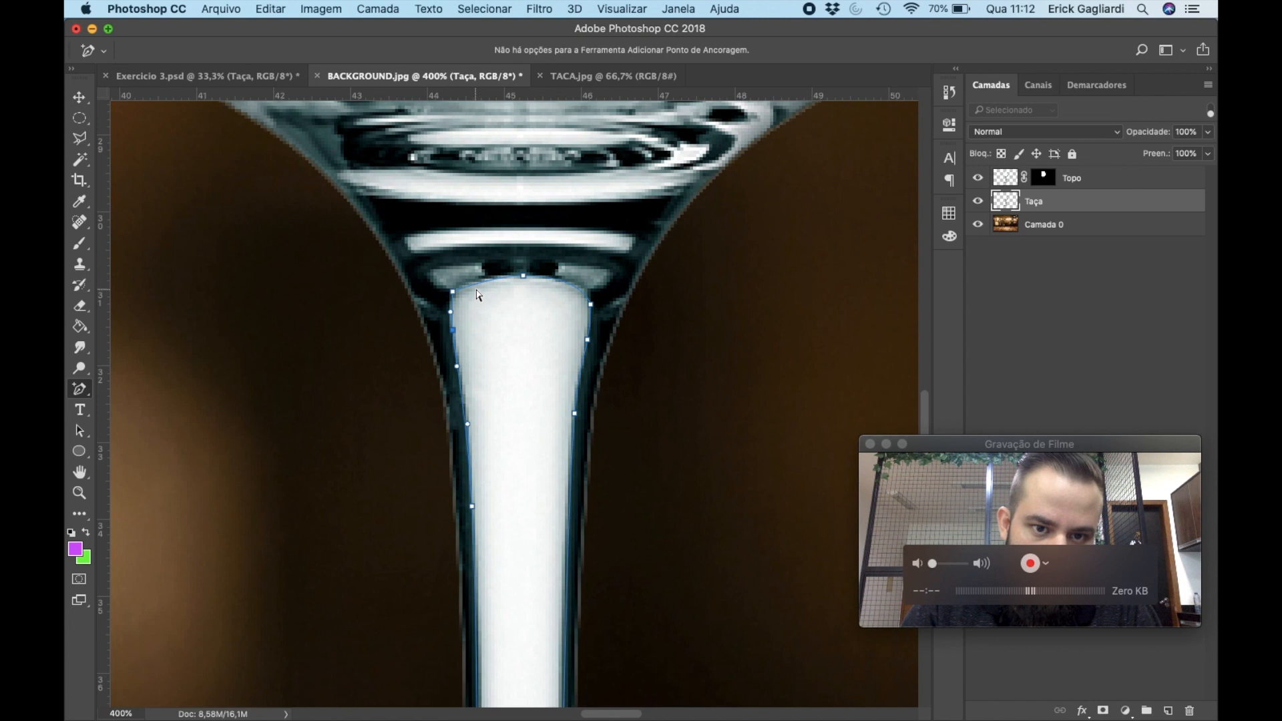
drag(476, 286, 474, 280)
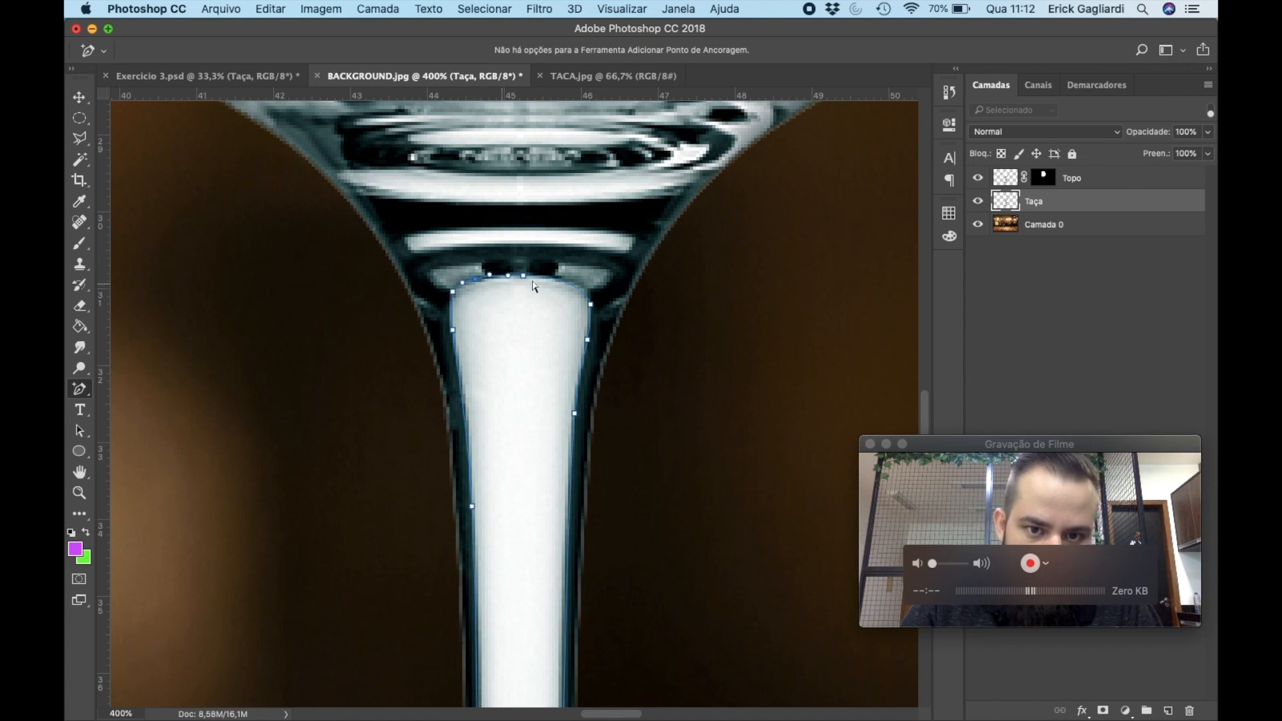
drag(559, 279, 569, 286)
Load the stem's work path as a selection.
key(super+1)
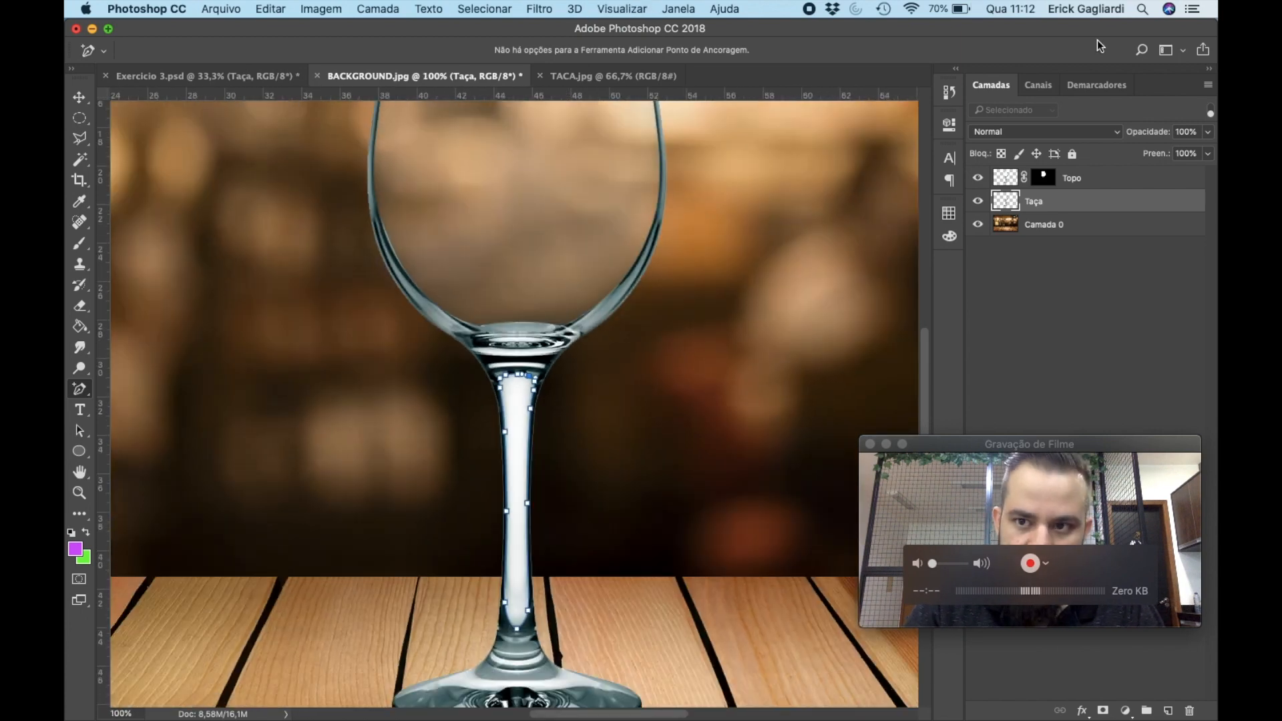
click(1095, 85)
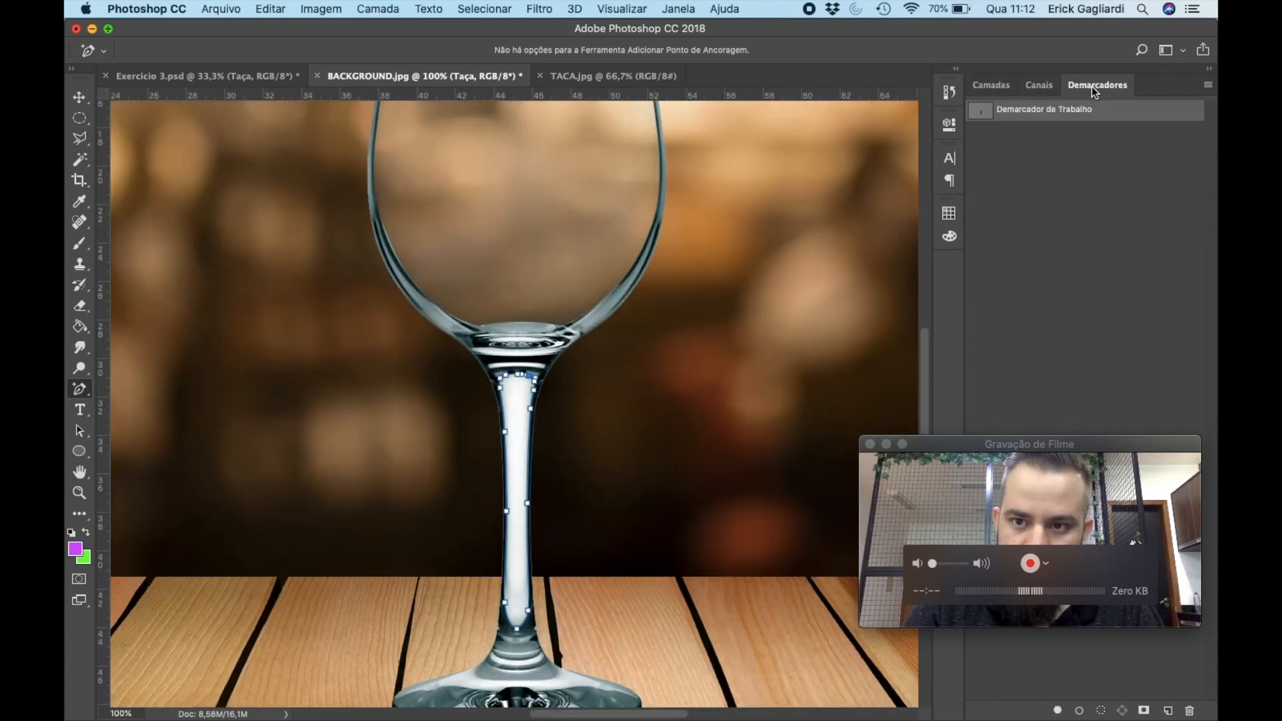
super+click(981, 118)
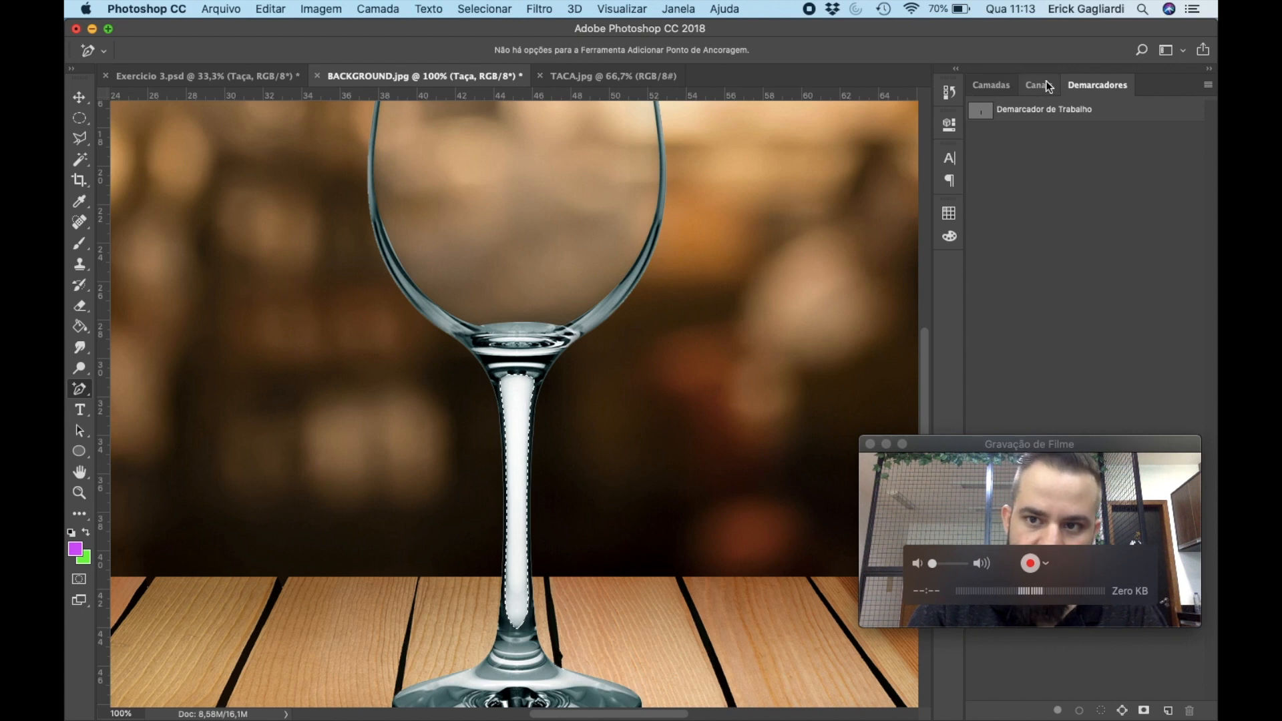
Duplicate the Taça layer with the default copy name and mask the copy to the stem selection.
click(982, 90)
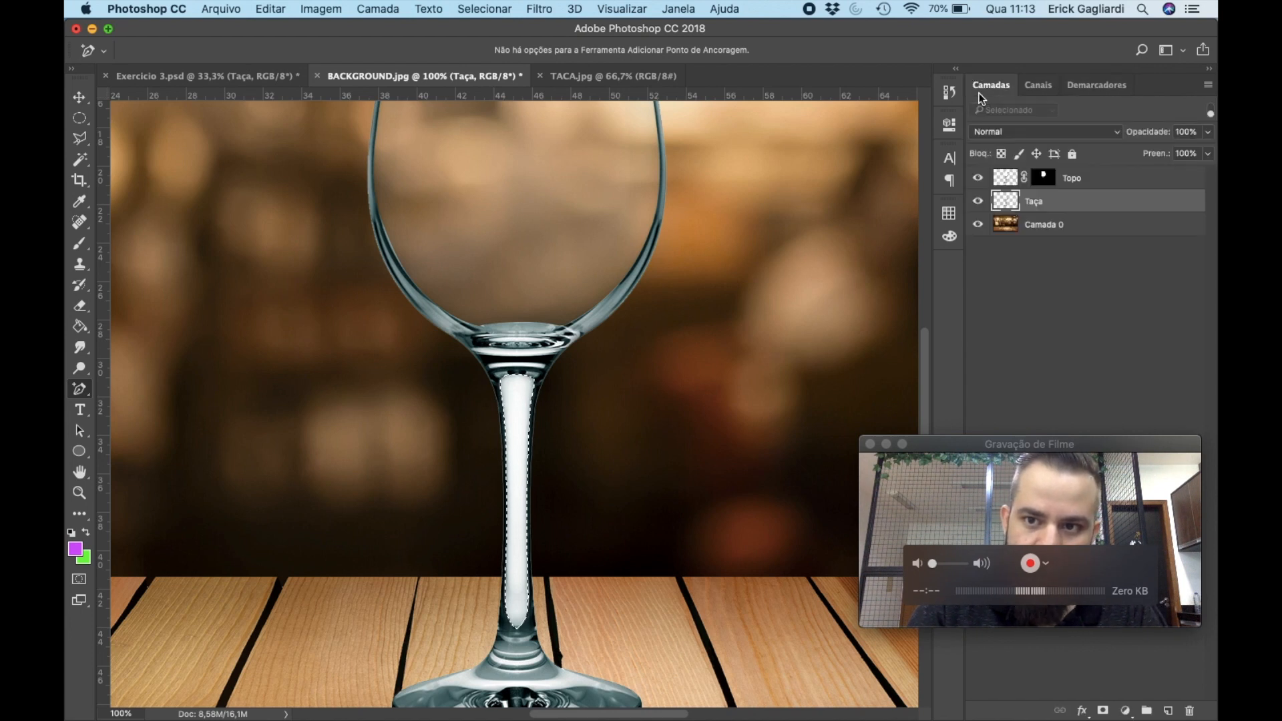
right_click(1032, 202)
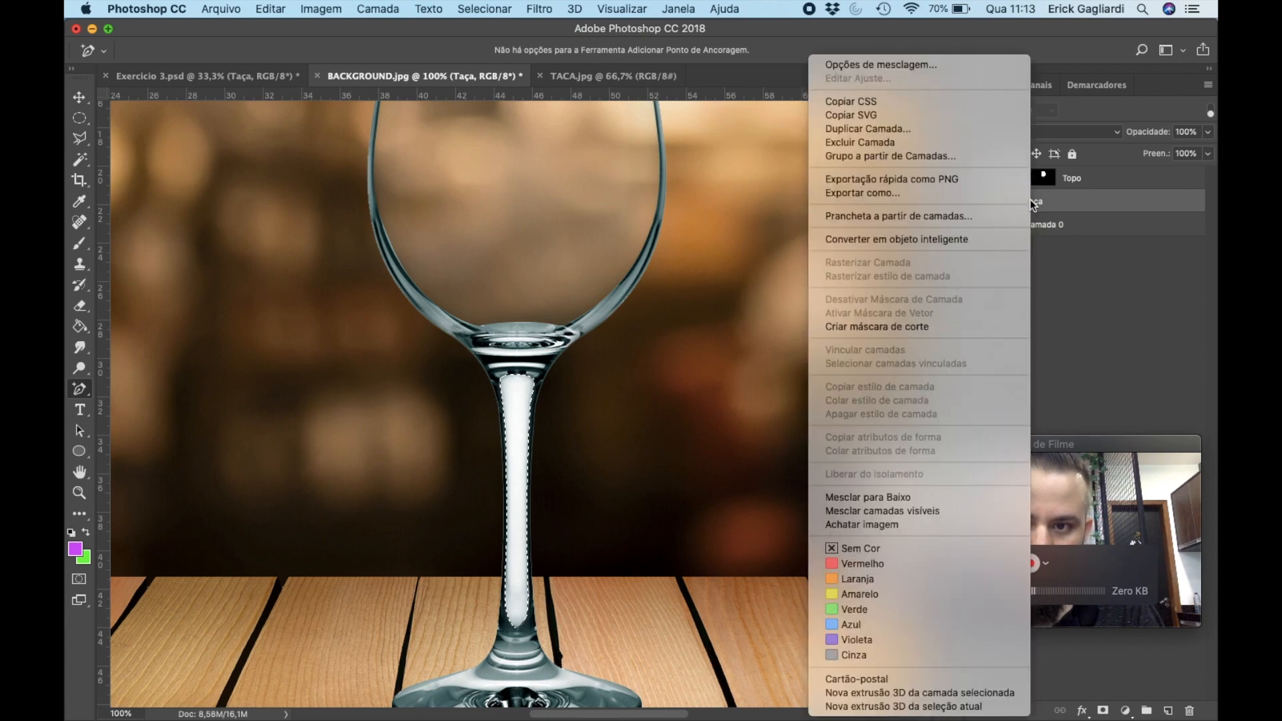
click(937, 136)
click(732, 331)
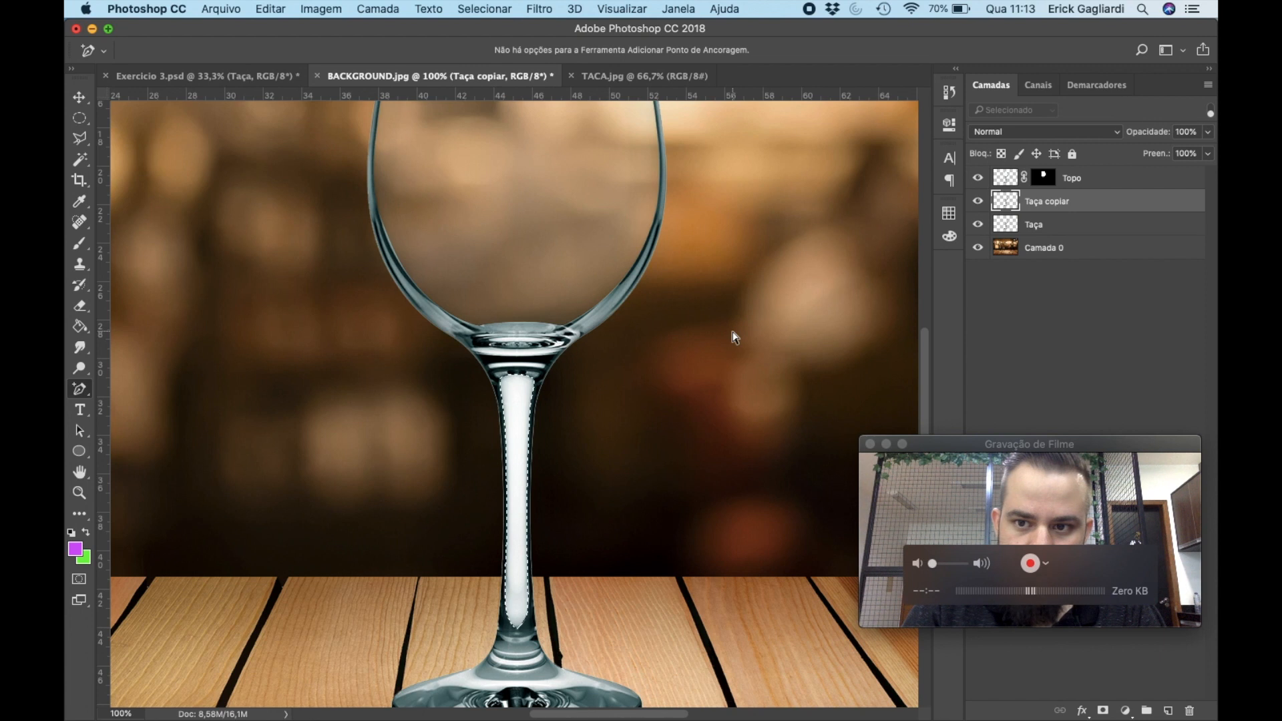
click(1103, 712)
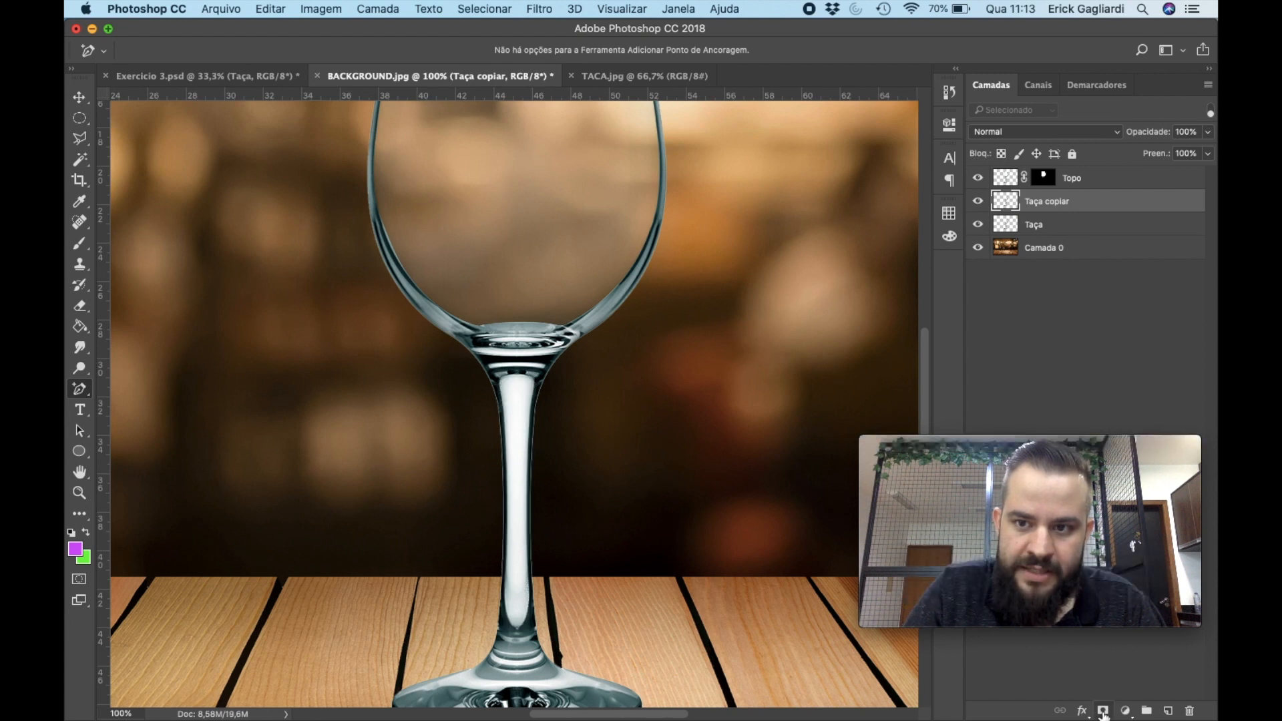
Rename the masked stem copy layer as Base.
double_click(1090, 200)
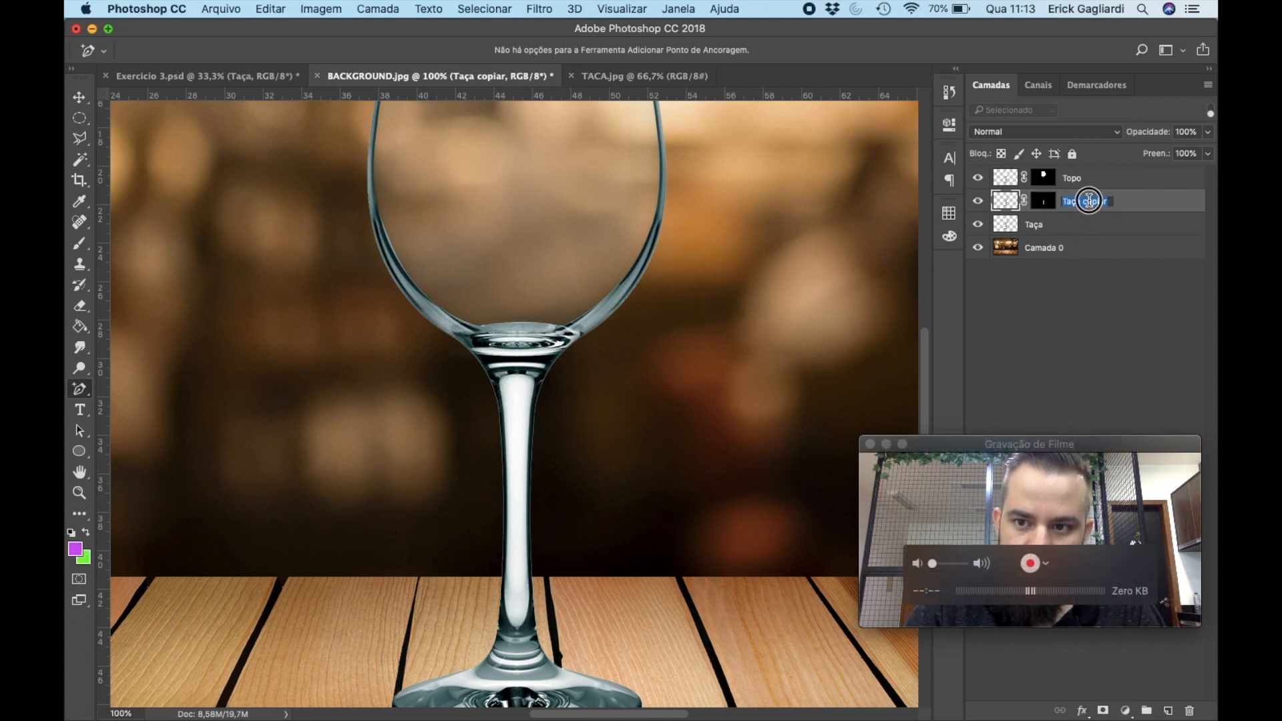
text(V)
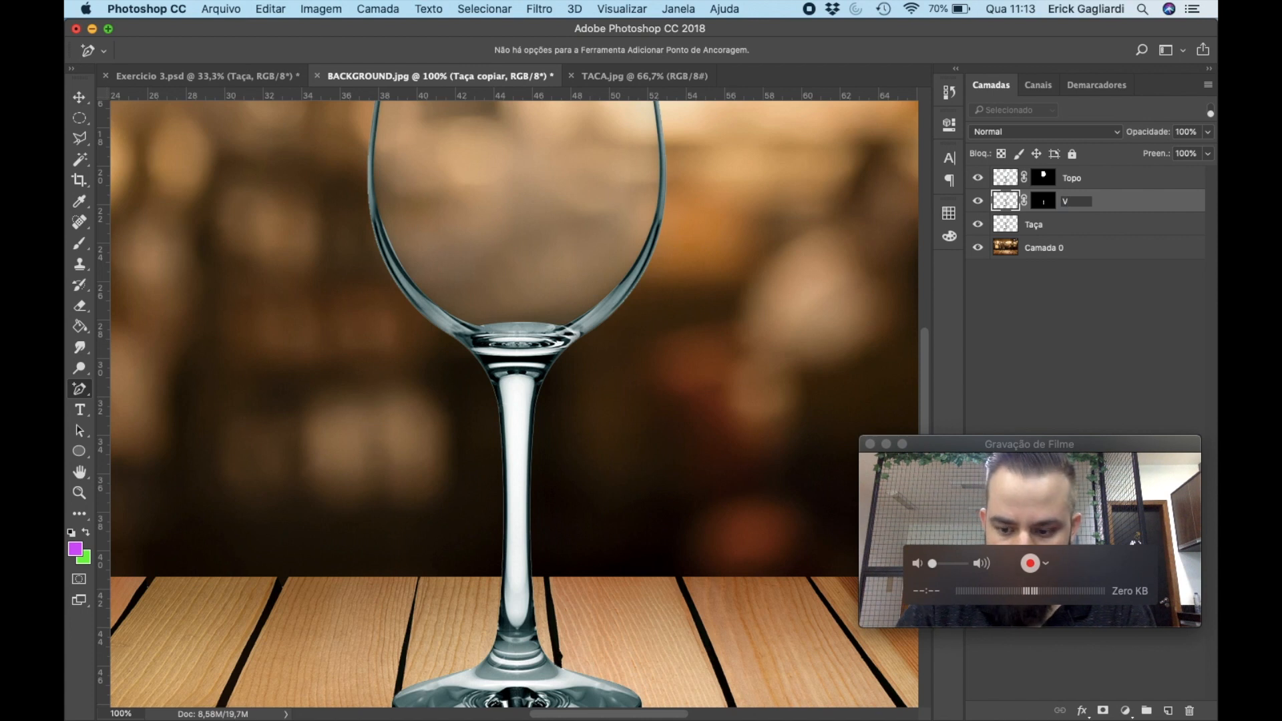
text(ase)
key(Return)
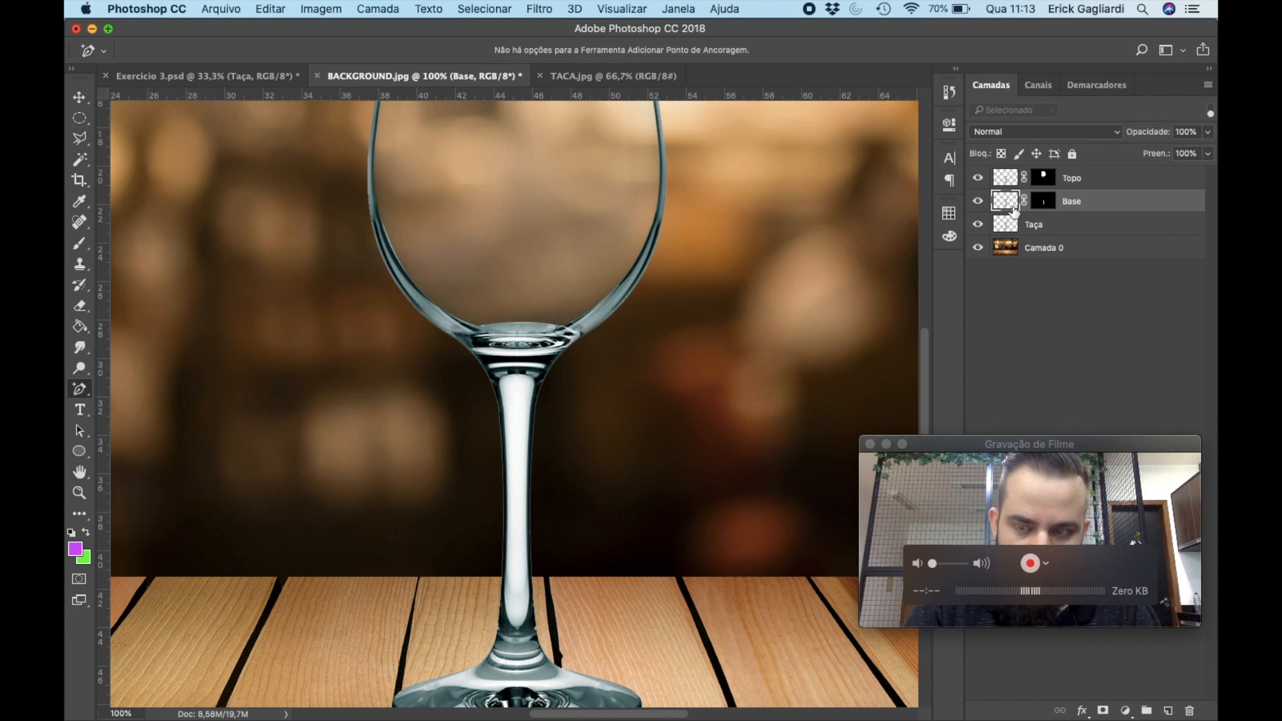
Hide Base and Topo, delete the stem interior from the Taça layer using Base's mask as the selection, and show Base again.
drag(1014, 210, 1047, 214)
super+click(1045, 210)
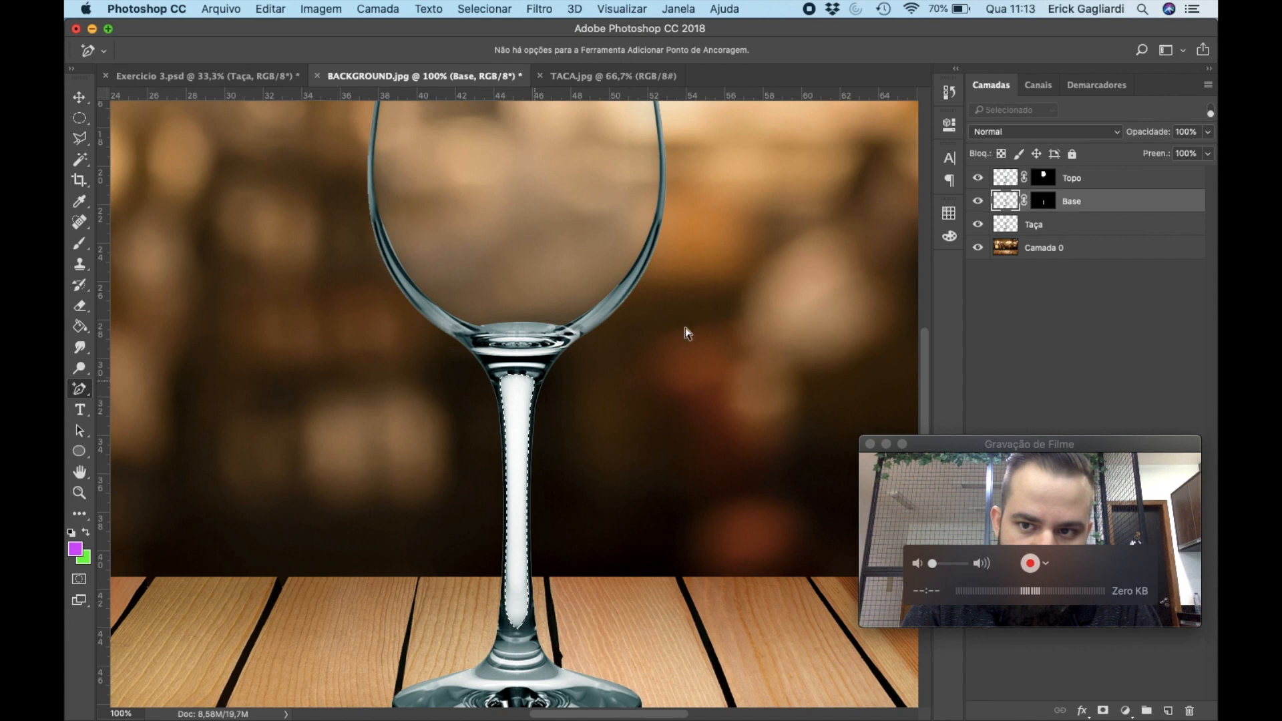
click(977, 201)
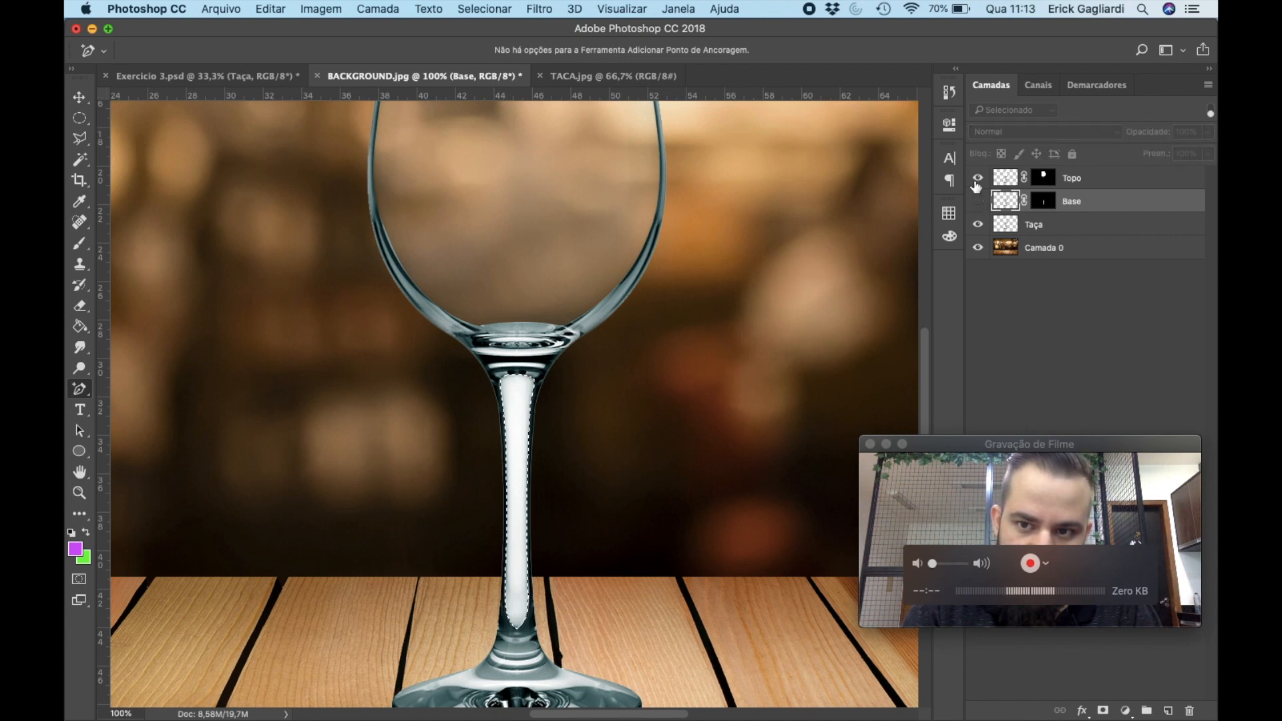
click(977, 180)
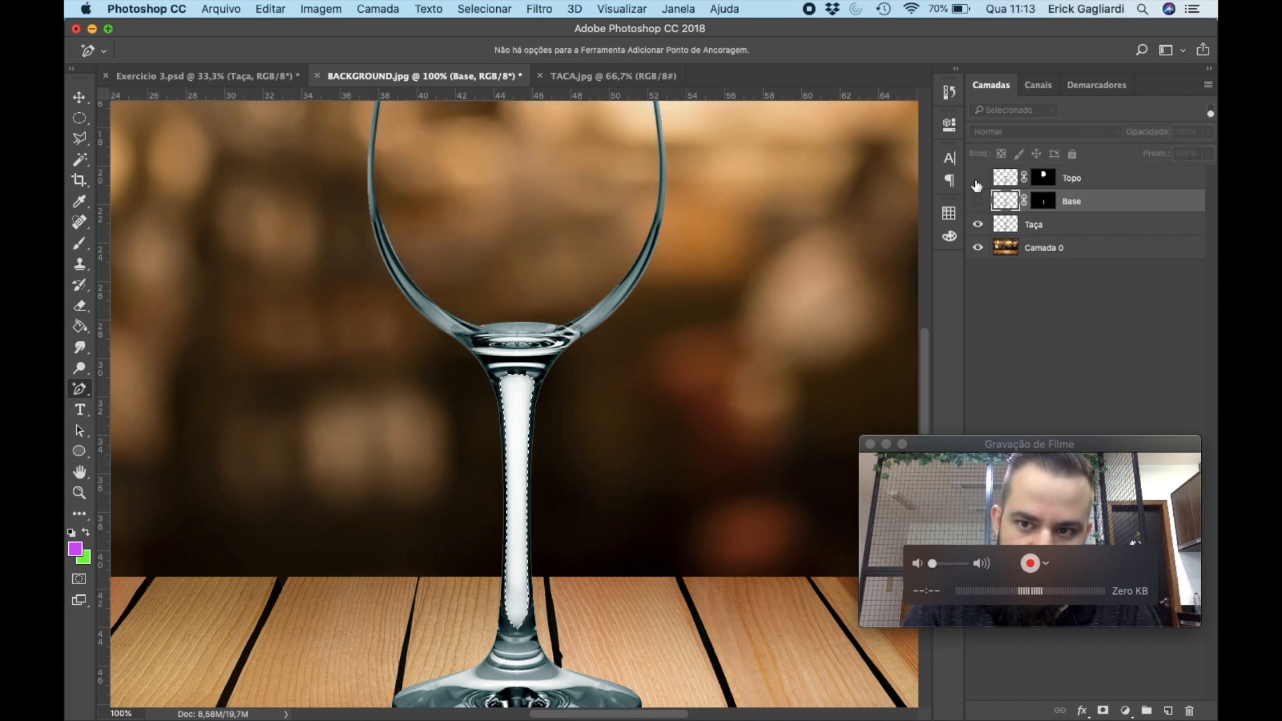
click(1044, 231)
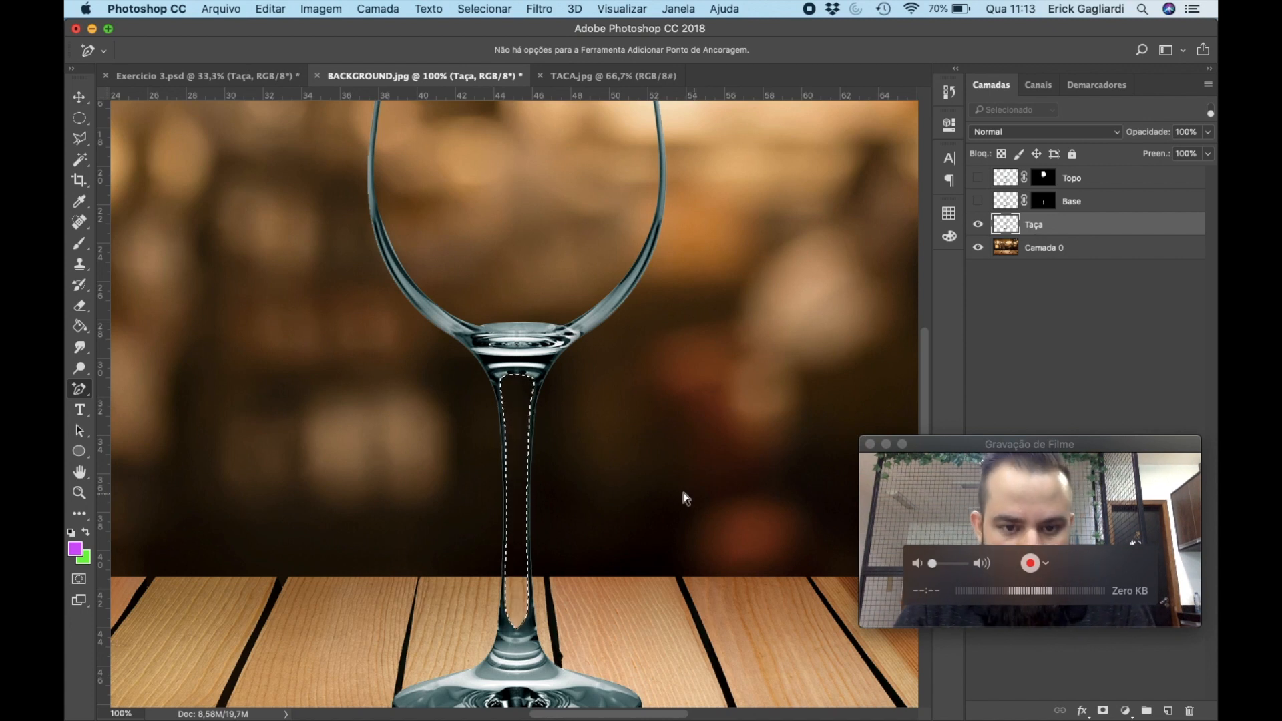
click(979, 205)
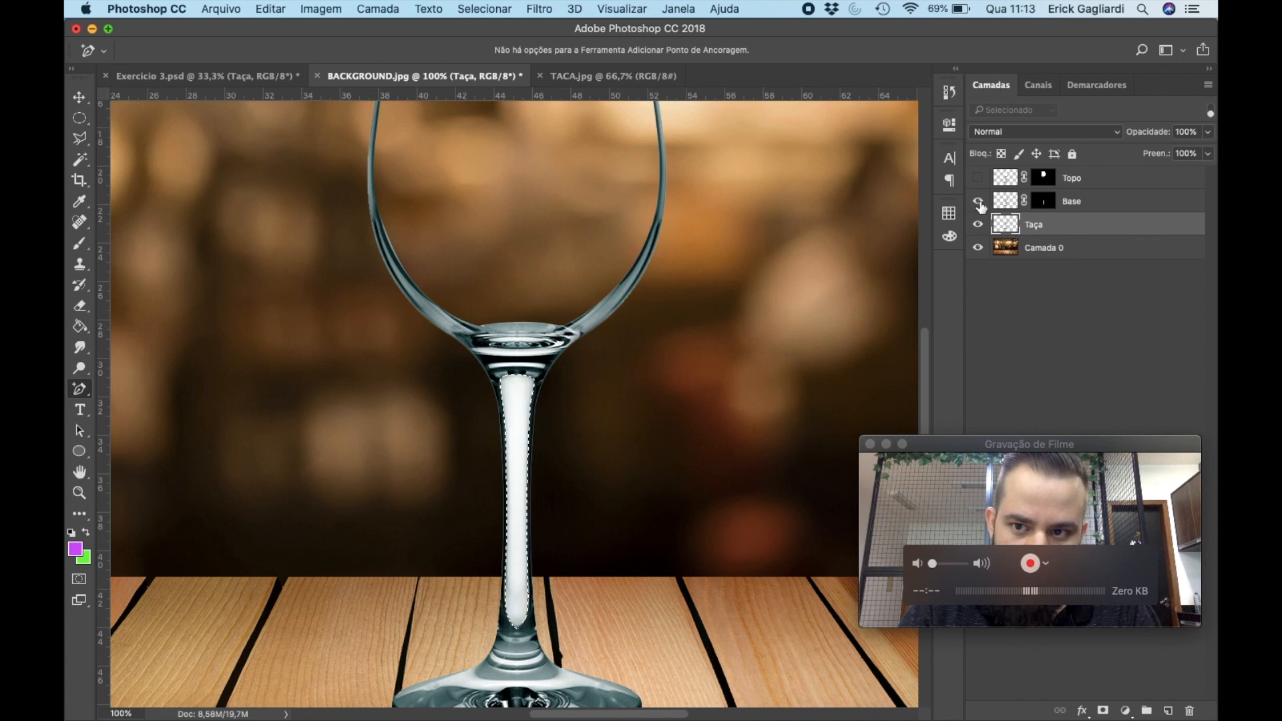
Set the Base layer's opacity to 20% and turn the Topo layer's visibility back on.
click(1083, 201)
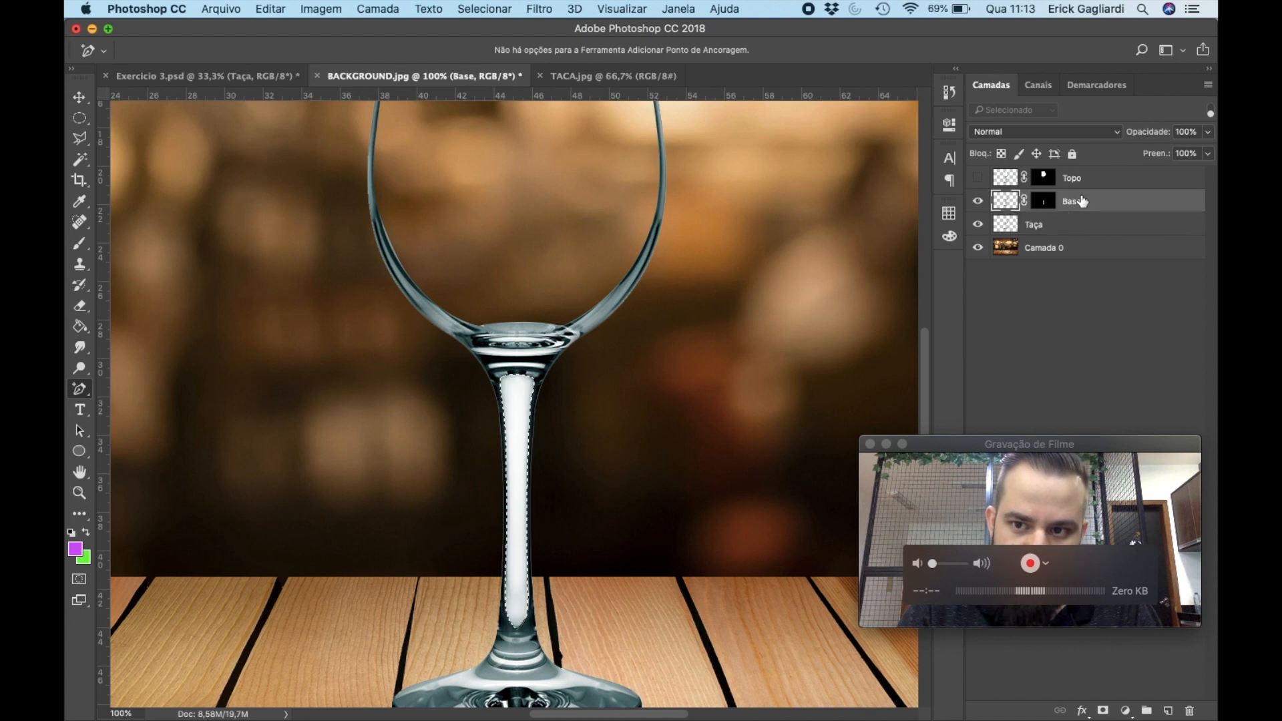
click(977, 201)
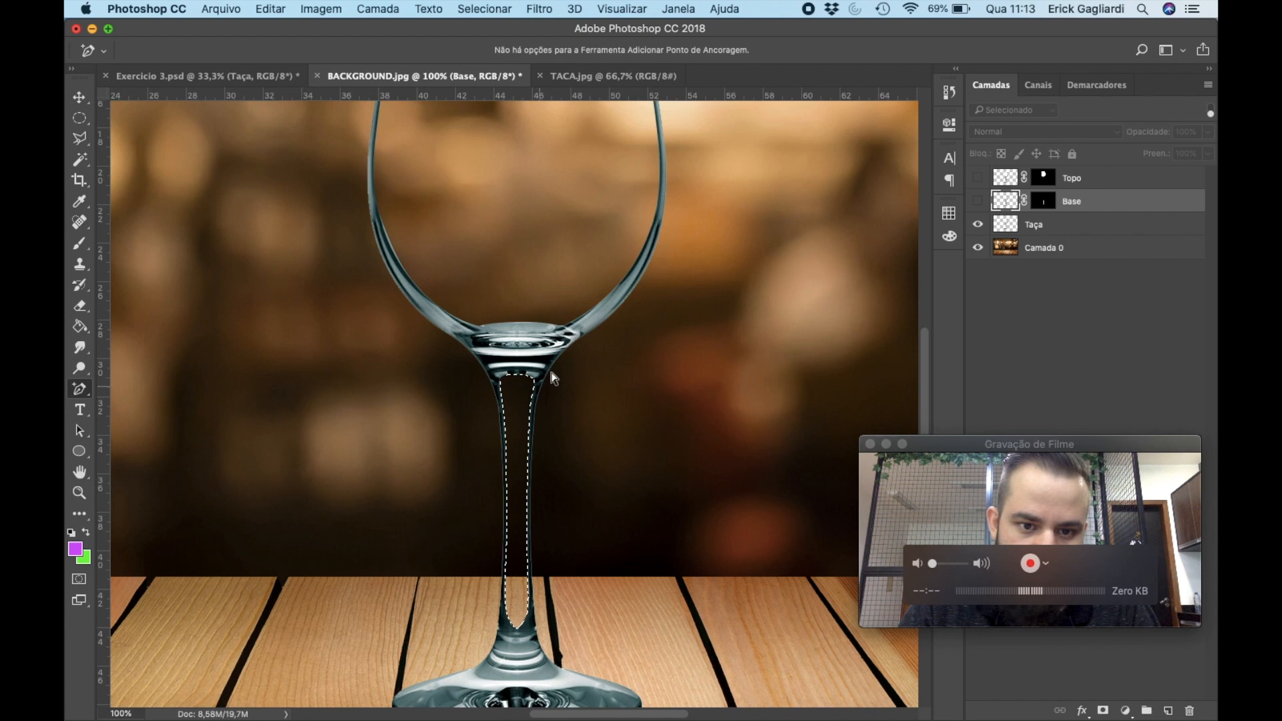
click(978, 225)
click(978, 225)
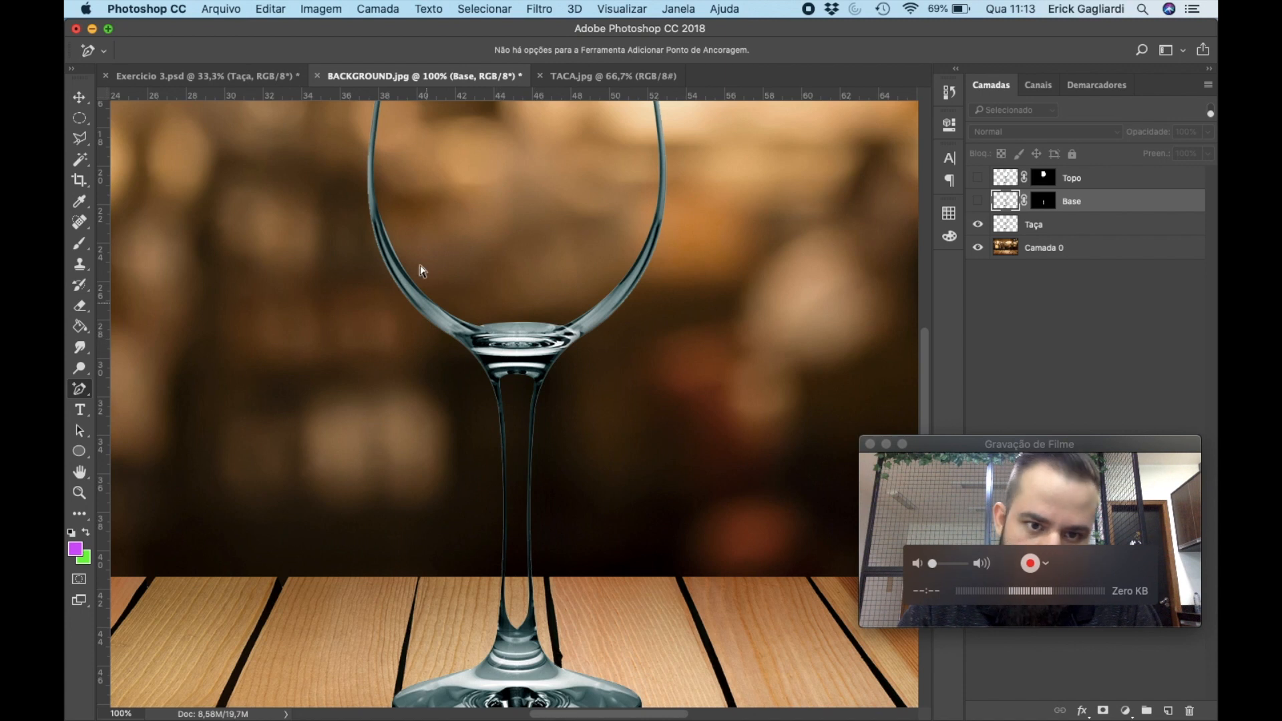
click(978, 201)
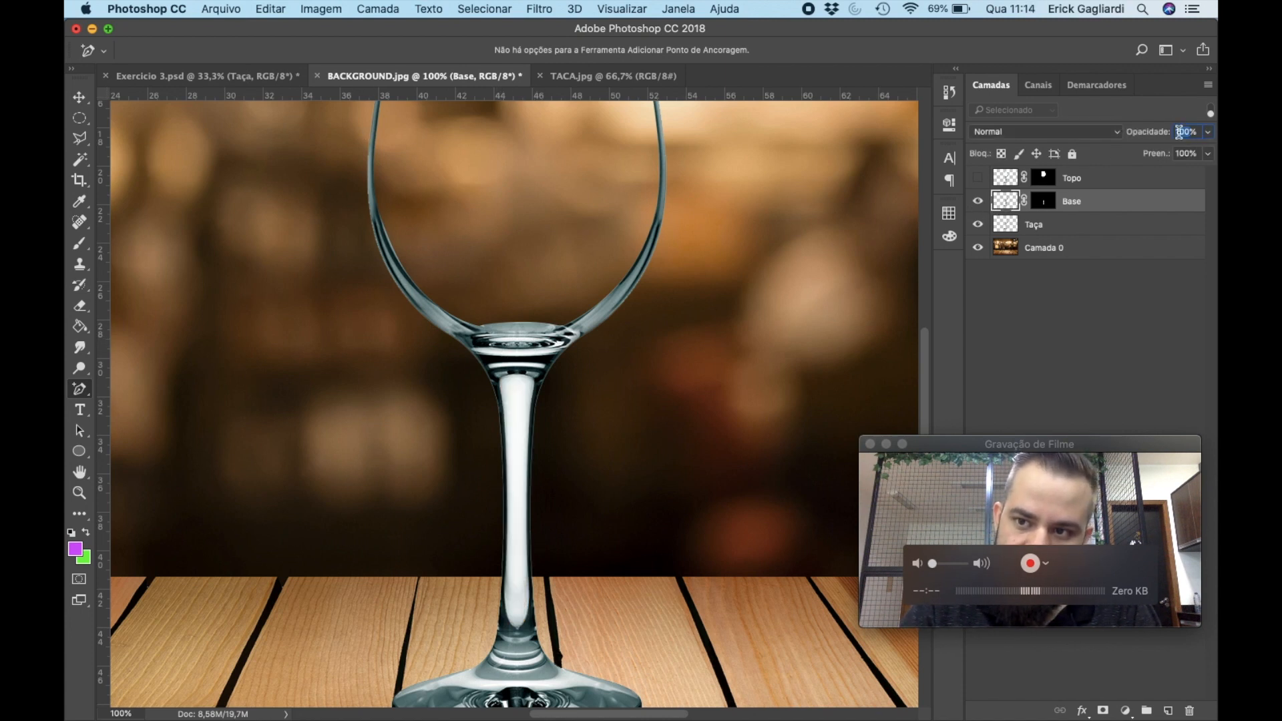
text(20)
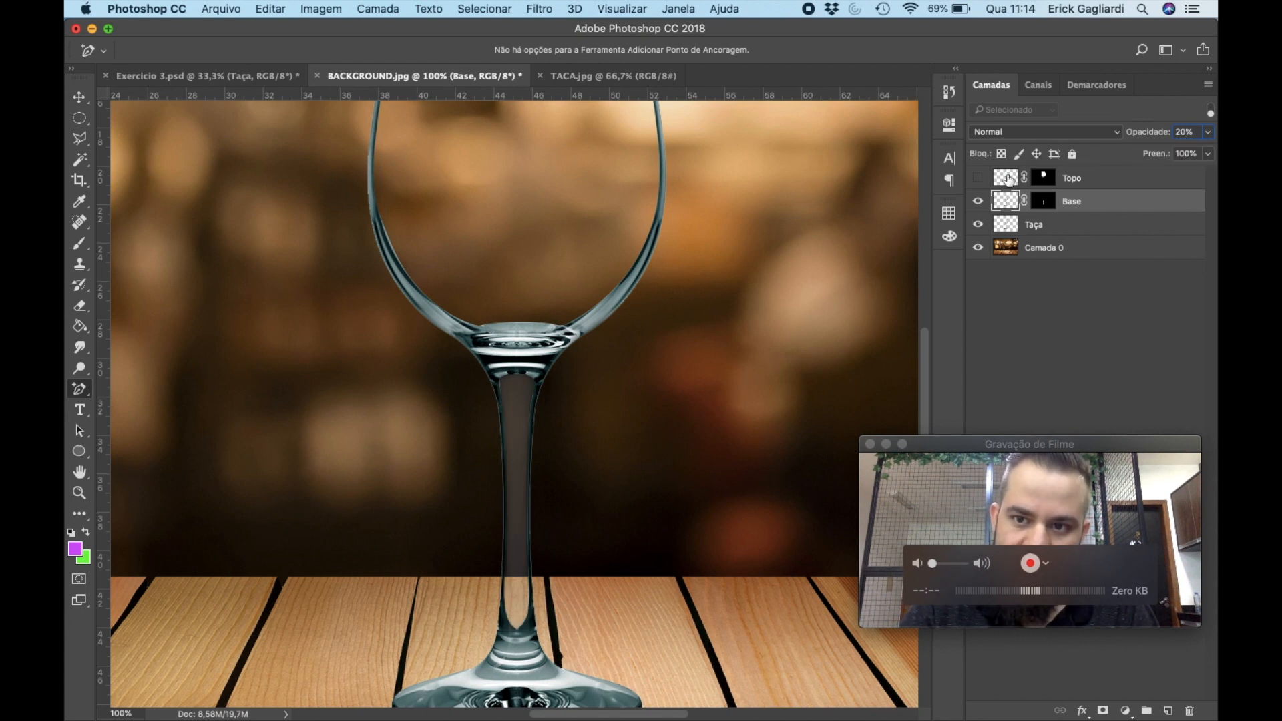
click(978, 178)
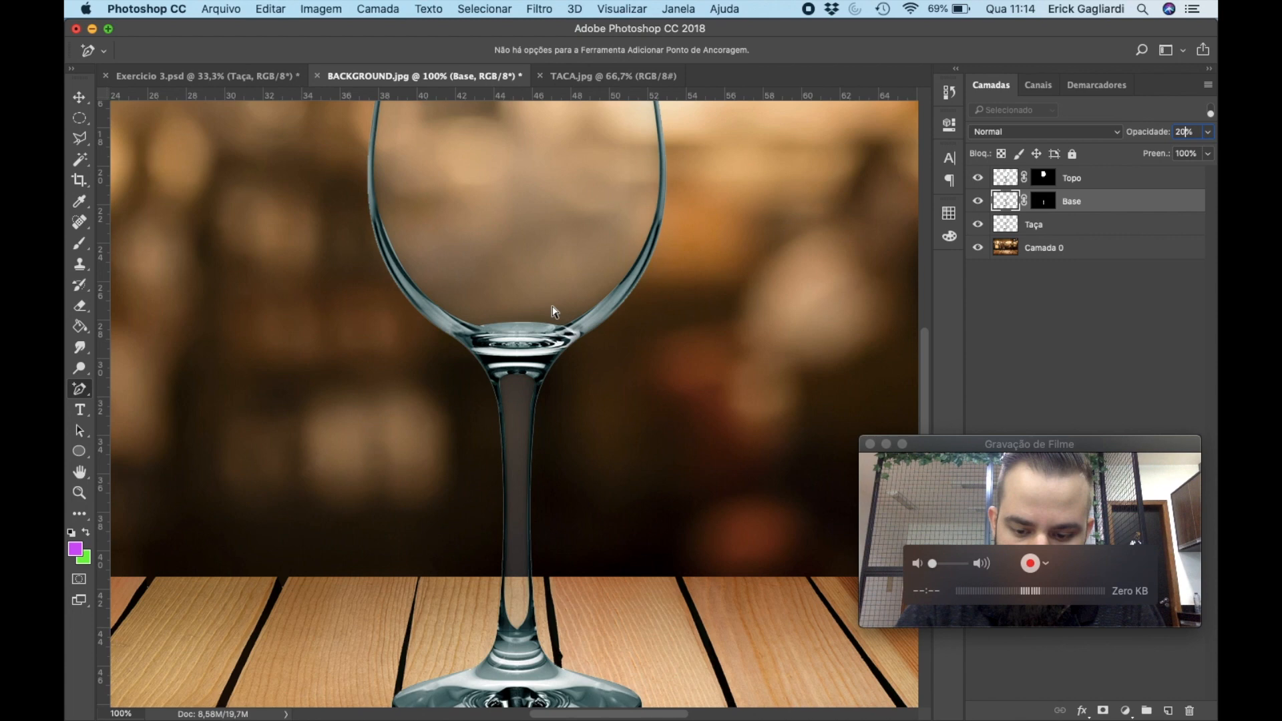
key(super+minus)
key(super+minus)
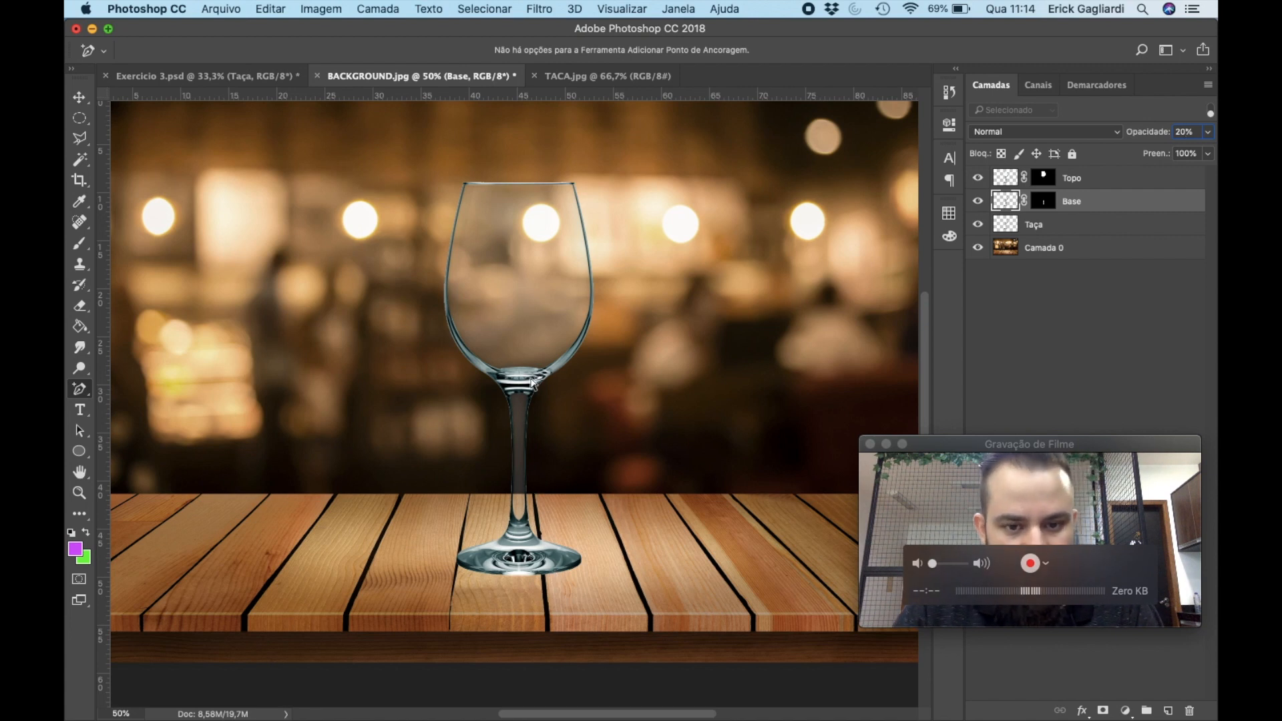
Reduce the Taça layer's opacity to 80% and adjust it further, trying values such as 34% and 64%.
click(1037, 230)
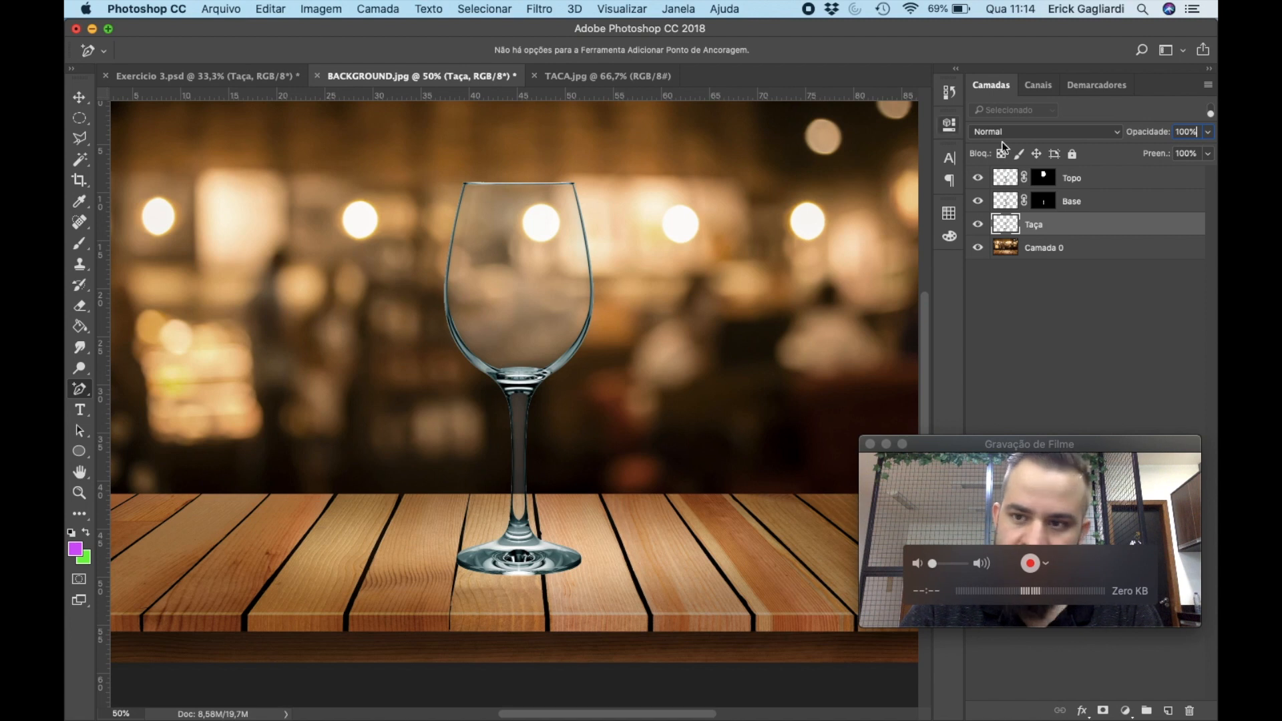
click(1179, 132)
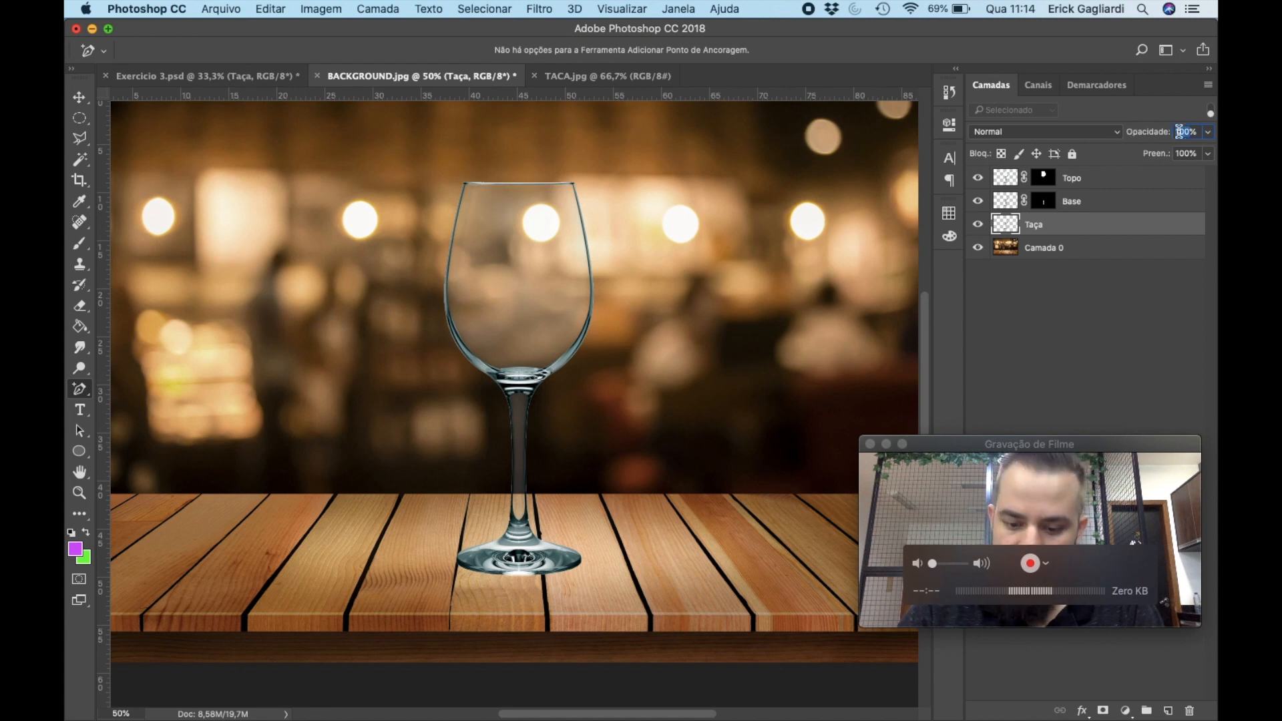
text(80)
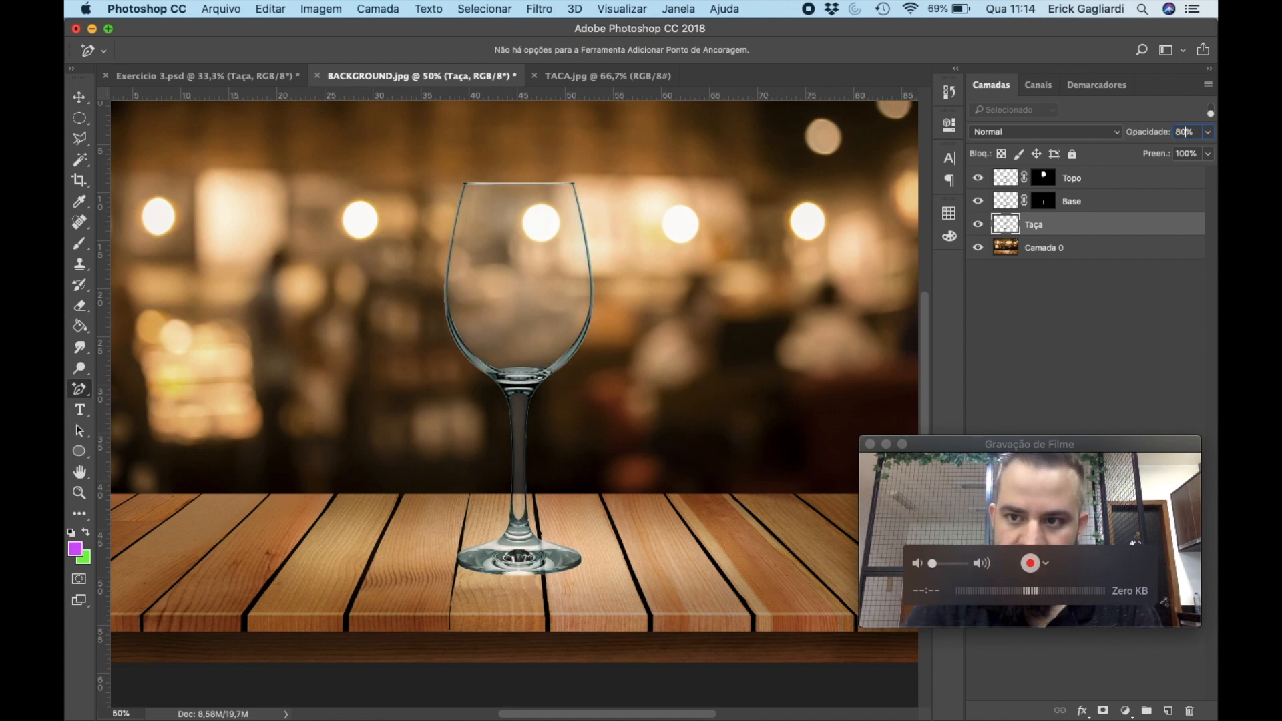
click(1207, 132)
drag(1193, 149, 1157, 153)
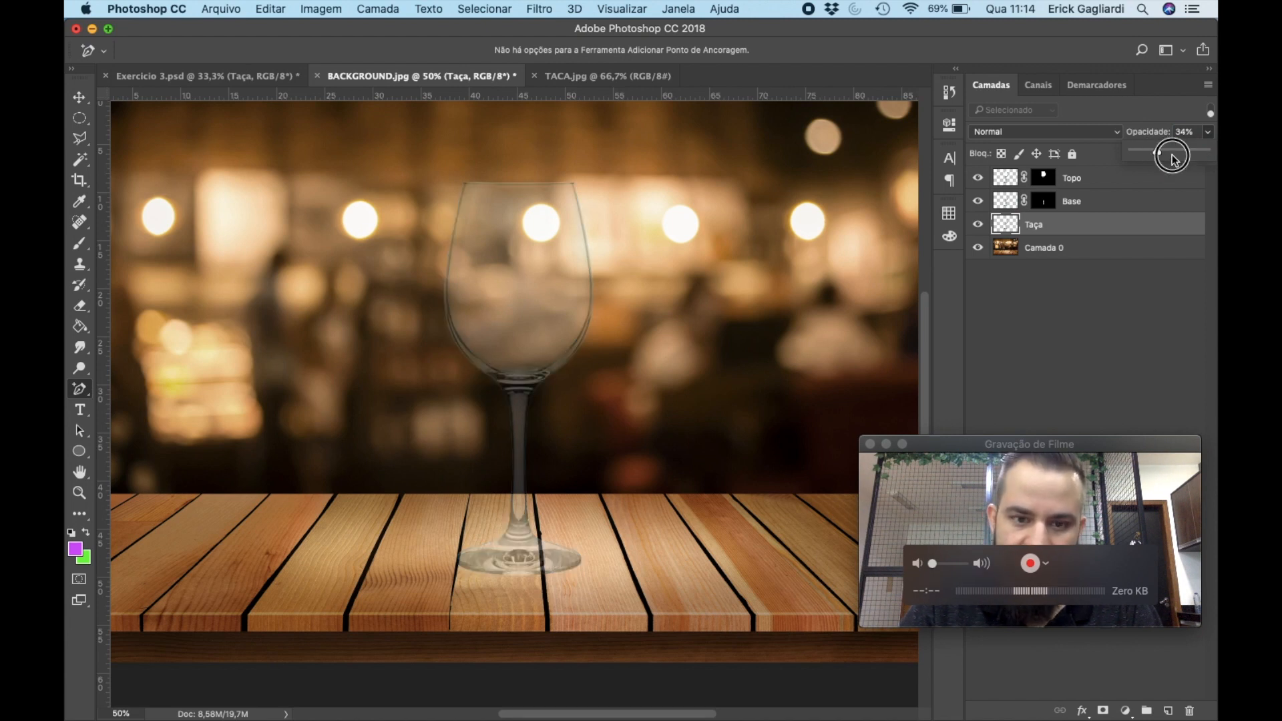
drag(1177, 158, 1181, 154)
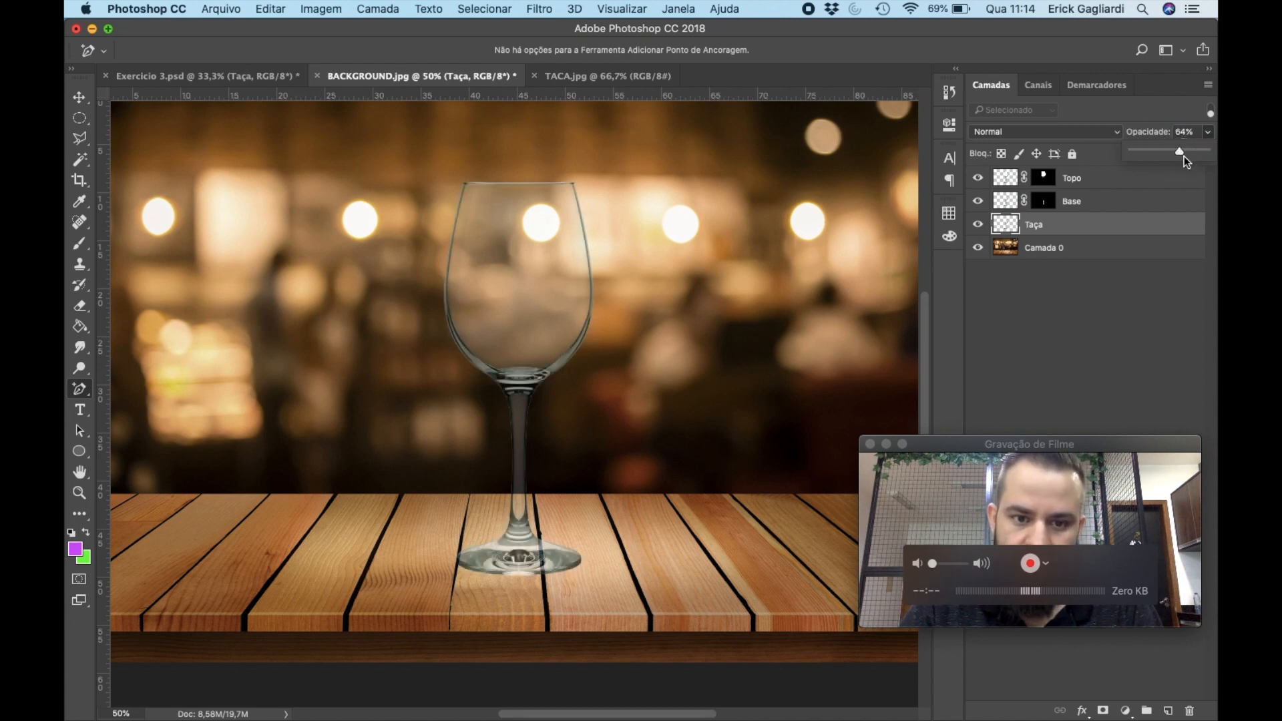
drag(1193, 157, 1195, 158)
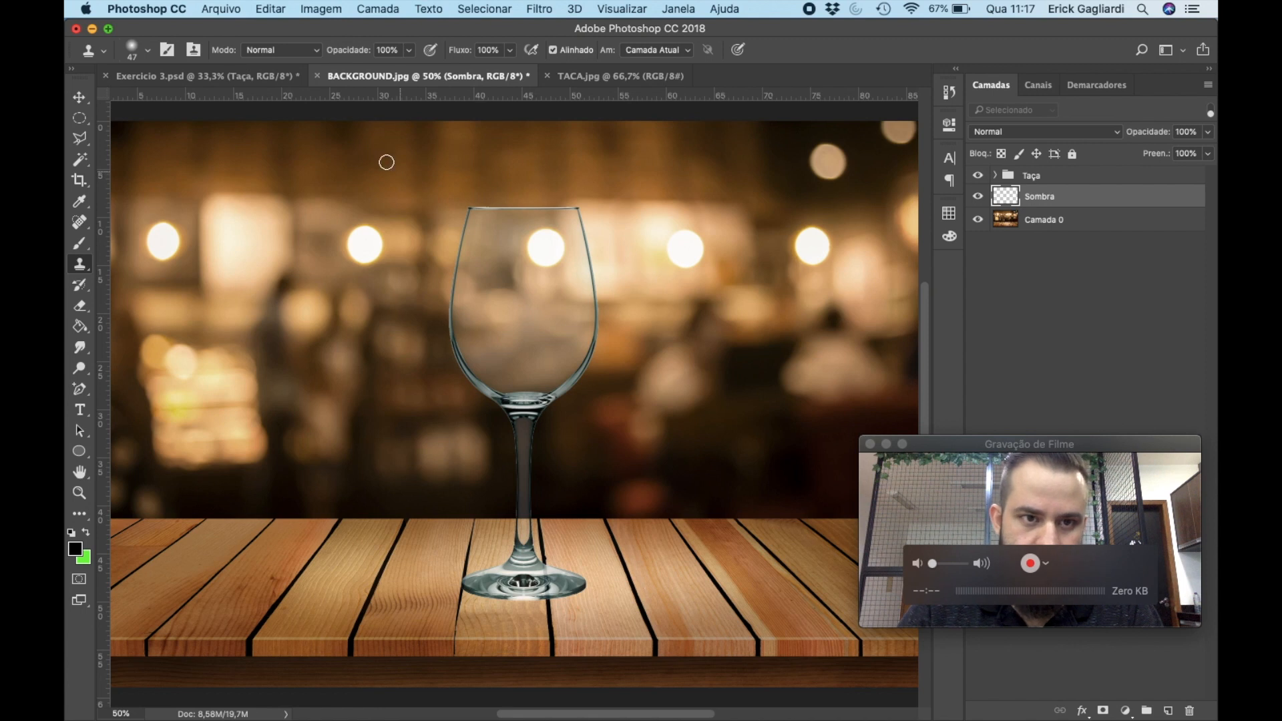
In the Exercicio 3.psd document, show the Camada 1 layer and move its opaque glass directly over the transparent glass.
click(238, 71)
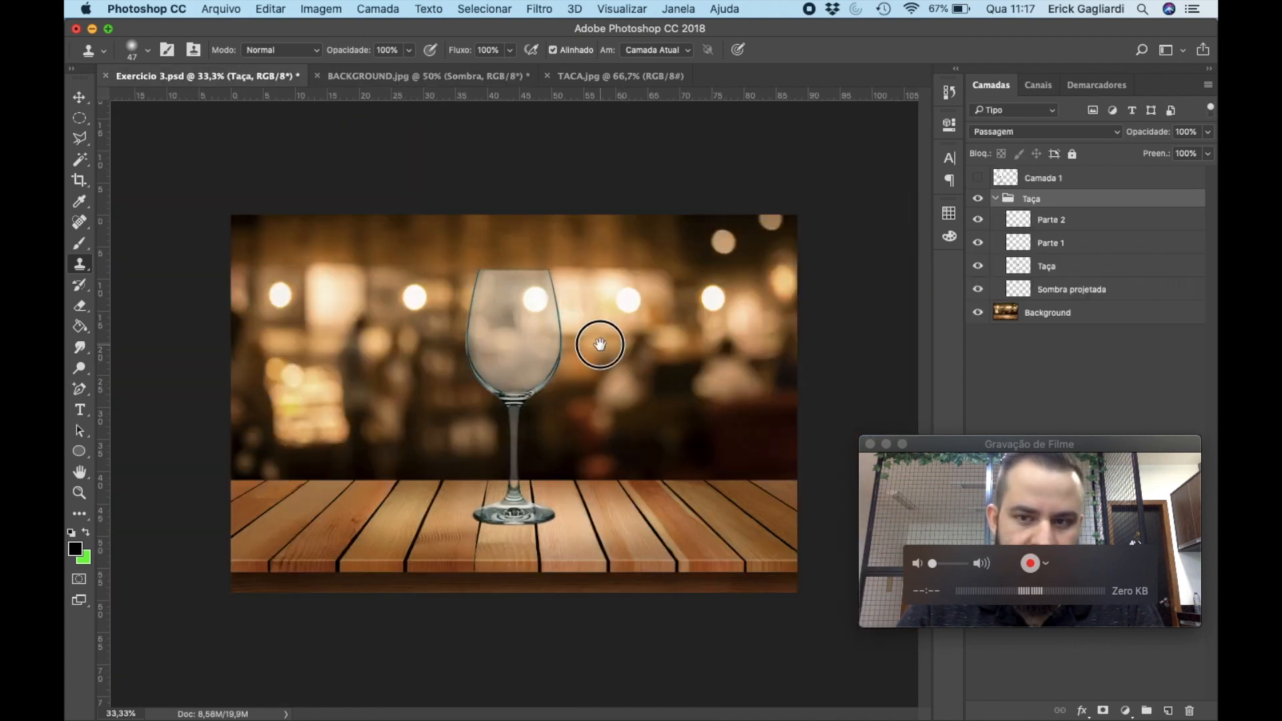
click(979, 178)
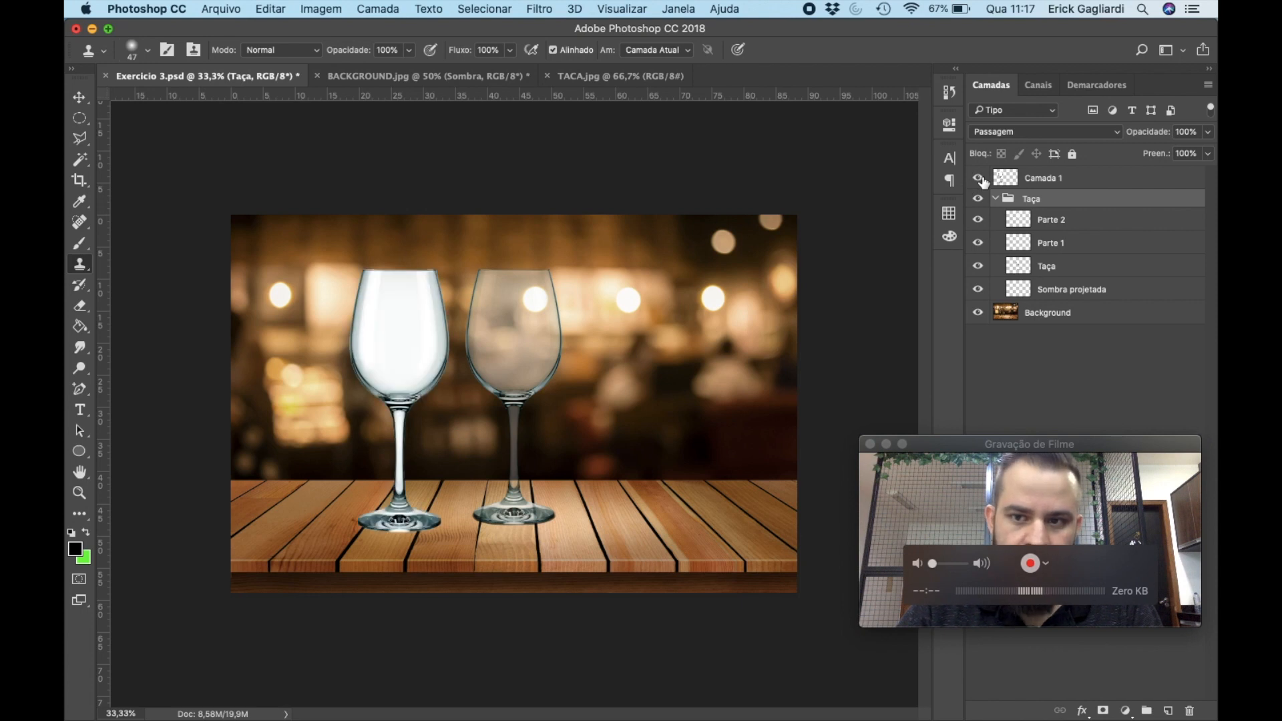
key(v)
drag(399, 368, 514, 353)
key(Left)
key(Left)
key(Left)
key(Left)
key(Left)
key(Left)
key(Left)
key(Left)
key(Left)
key(Left)
key(Up)
key(Up)
key(Up)
key(Up)
key(Up)
key(Up)
key(Up)
key(Up)
key(Up)
key(Up)
key(Up)
key(Up)
key(Up)
key(Up)
key(Up)
key(Up)
key(Up)
key(Up)
key(Up)
key(Up)
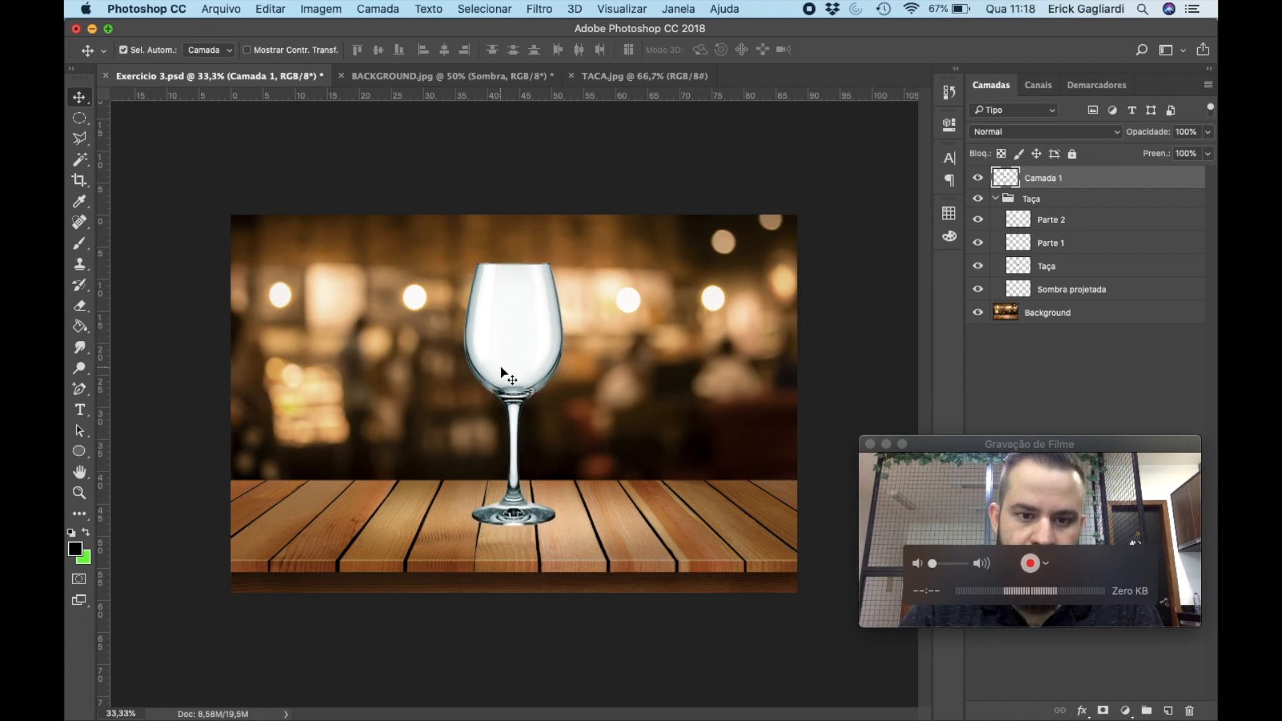
Hide the Taça group and toggle Camada 1 to view the background alone and with only the opaque glass.
click(979, 199)
click(978, 179)
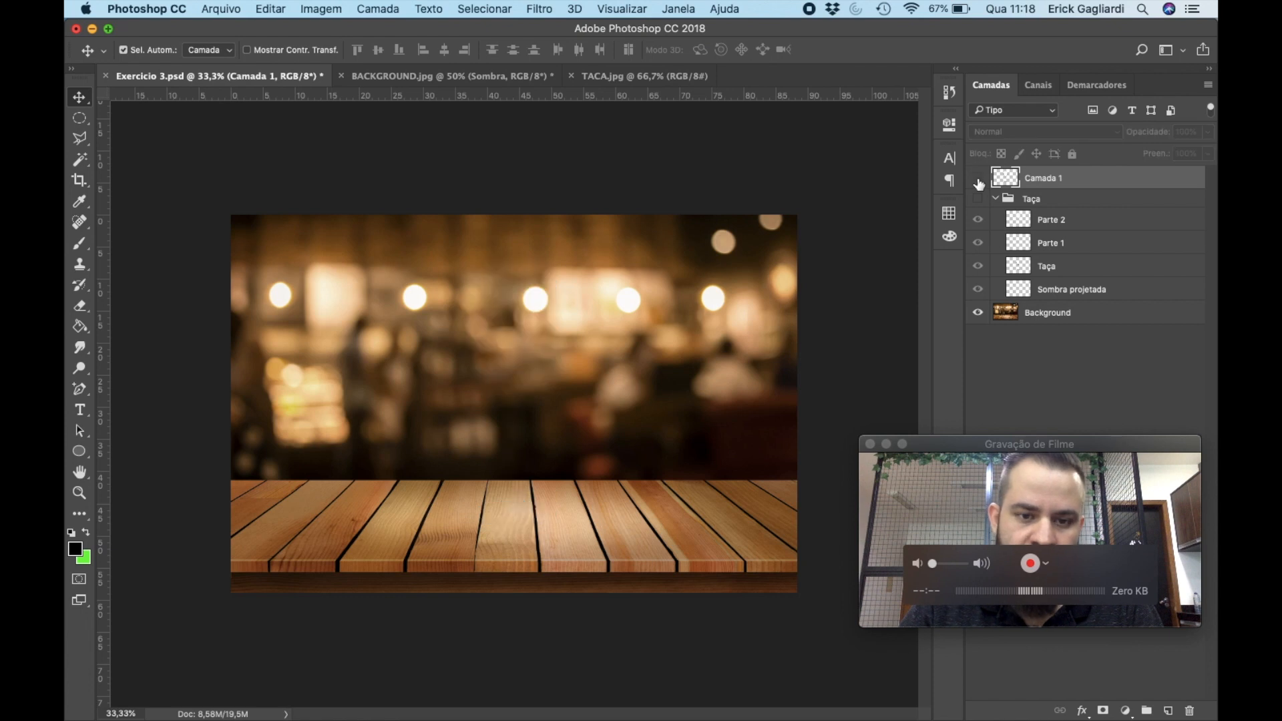
click(978, 178)
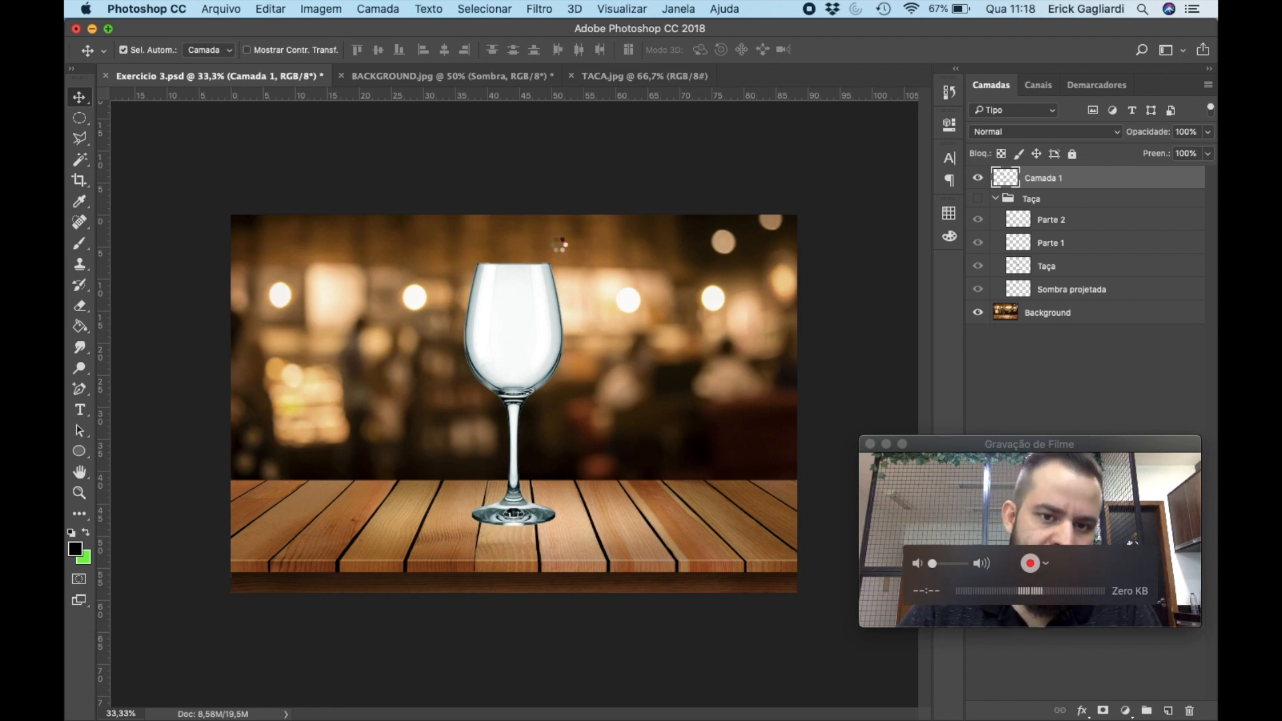
Try rotating the Camada 1 glass 30 degrees with Free Transform.
key(super+t)
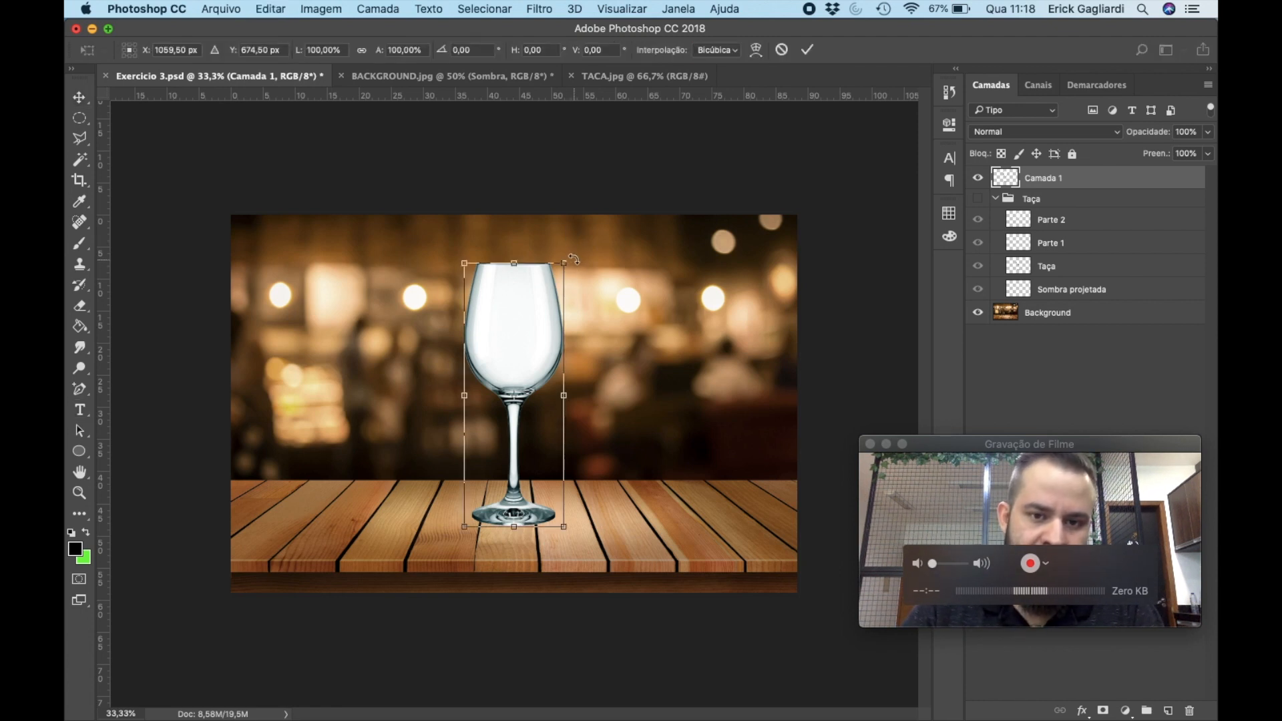
drag(579, 252, 639, 304)
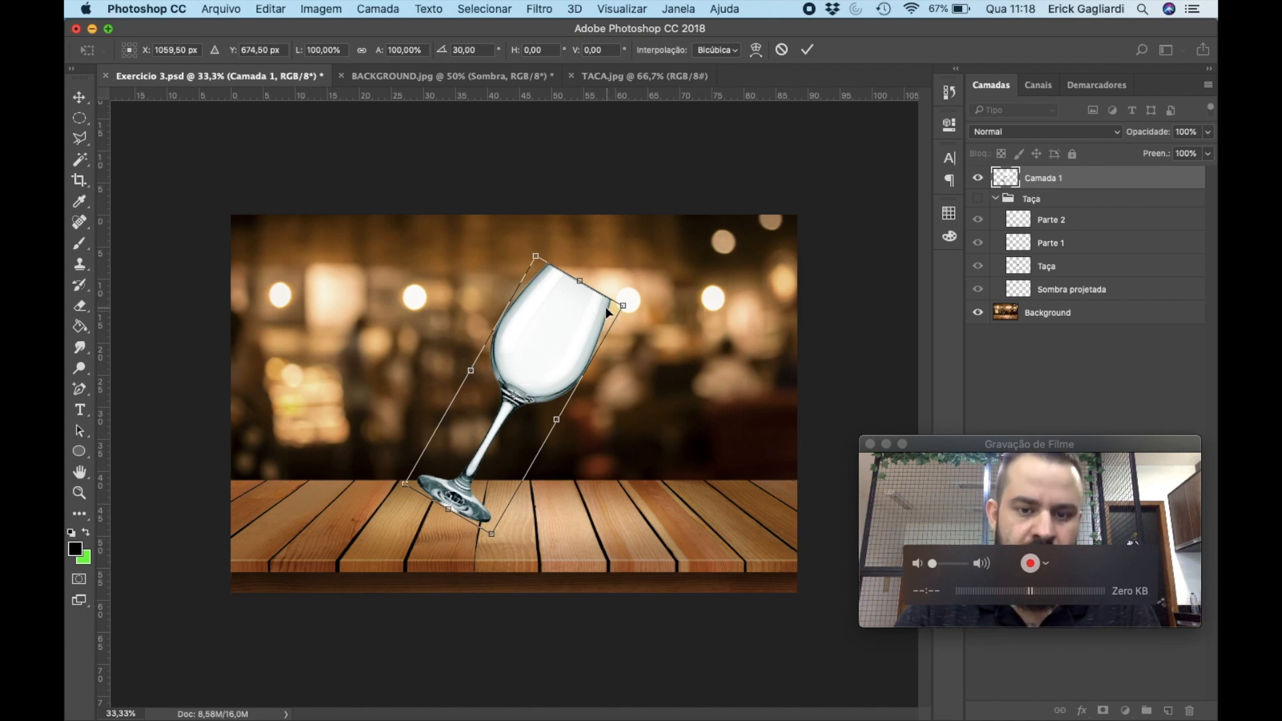
key(super+z)
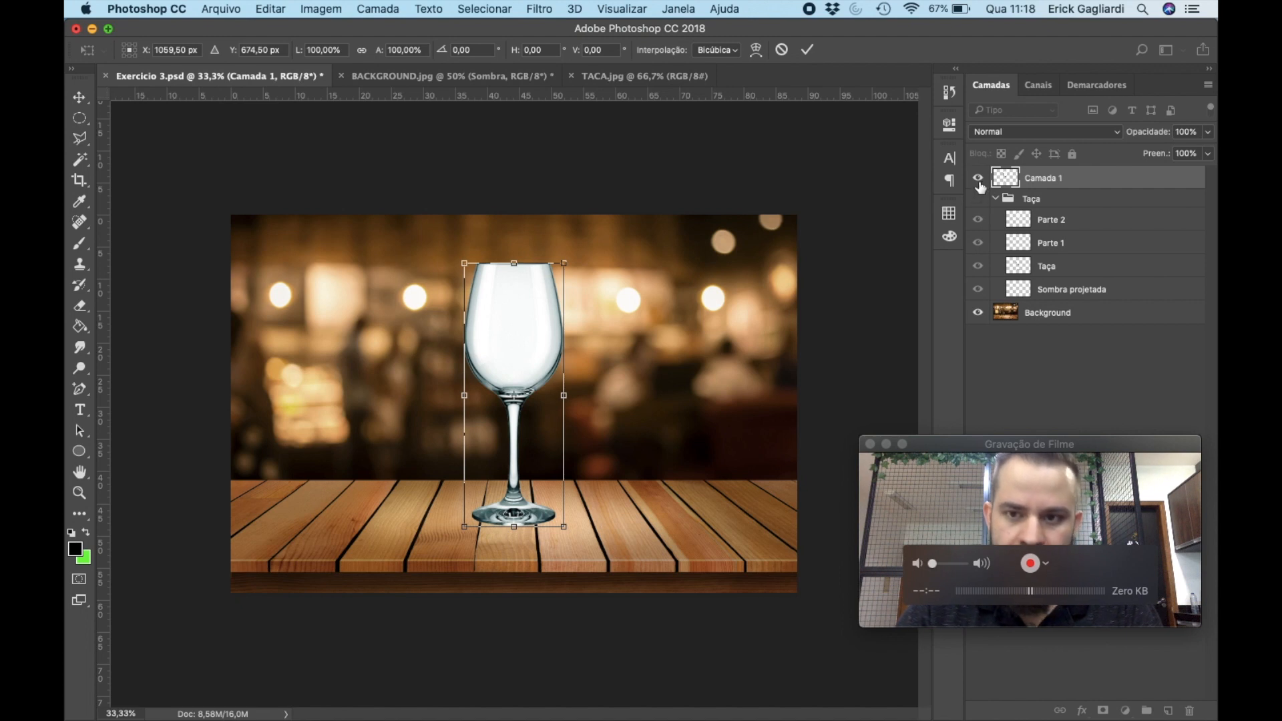
key(Return)
key(t)
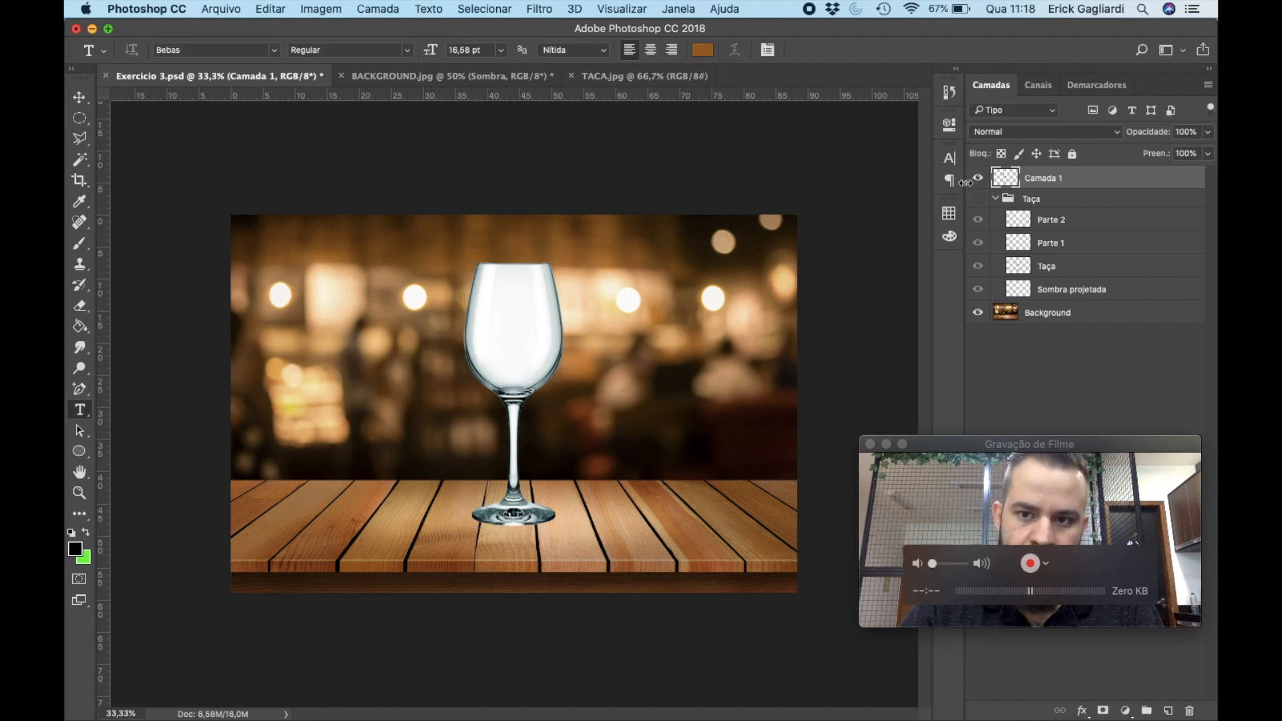
Hide the Camada 1 layer and show the Taça group again.
click(979, 179)
click(979, 199)
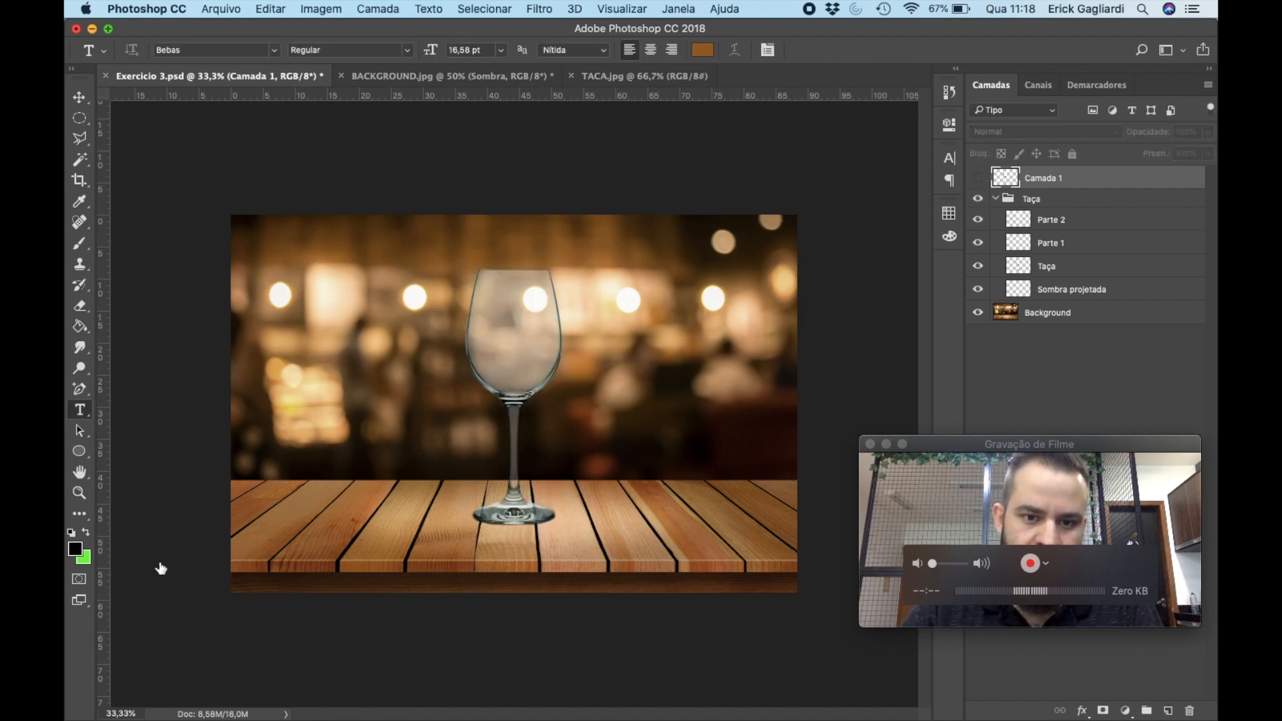